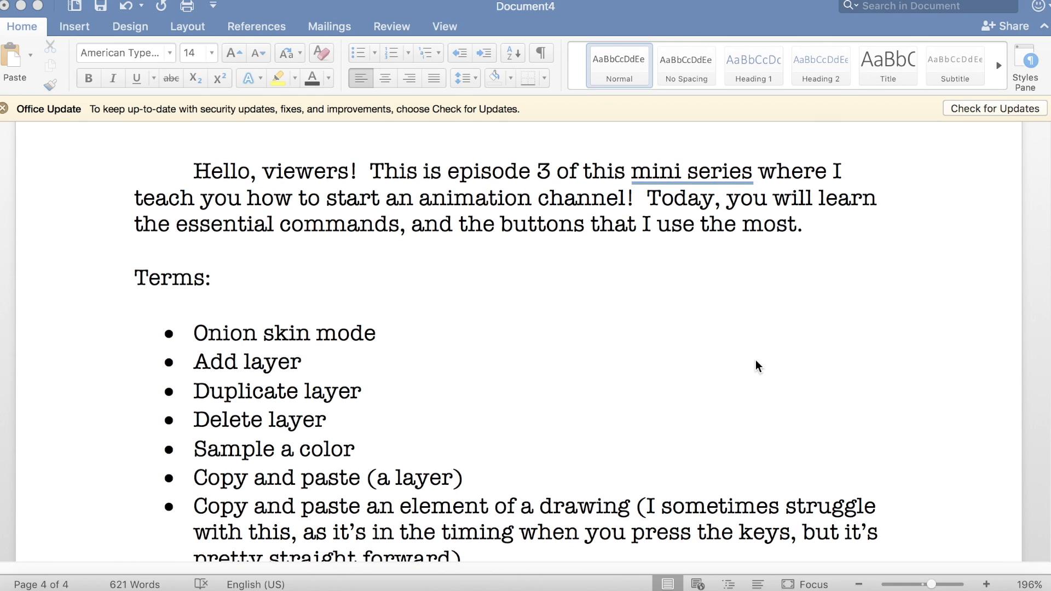
scroll(755, 361, down, 2)
Step: Extend the onion skin mode paragraph with "What this does is it lets you see your previous layer and the one in front of it."
scroll(664, 510, up, 1)
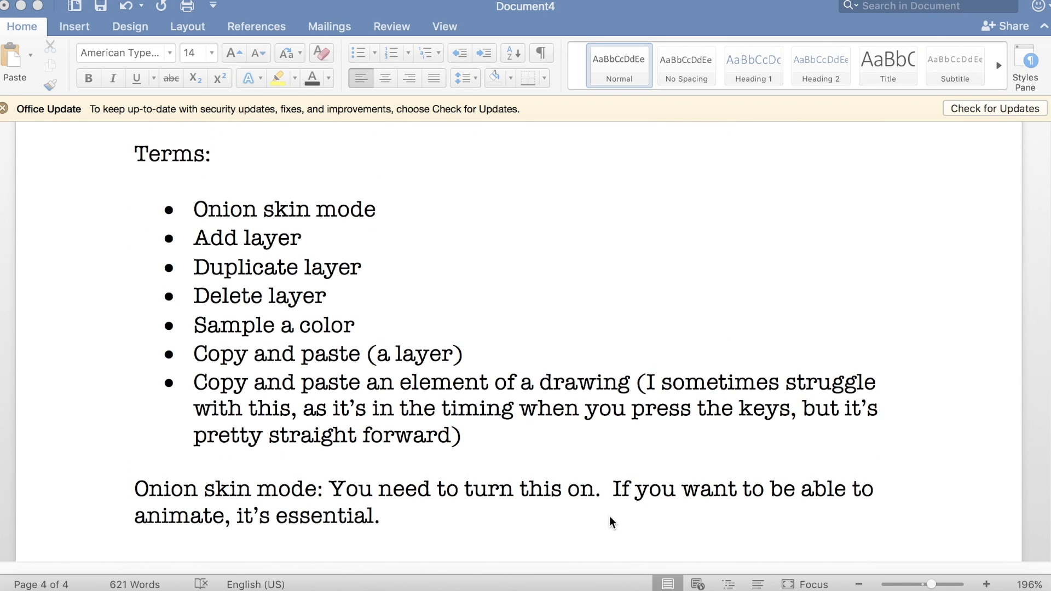
click(558, 505)
text(What)
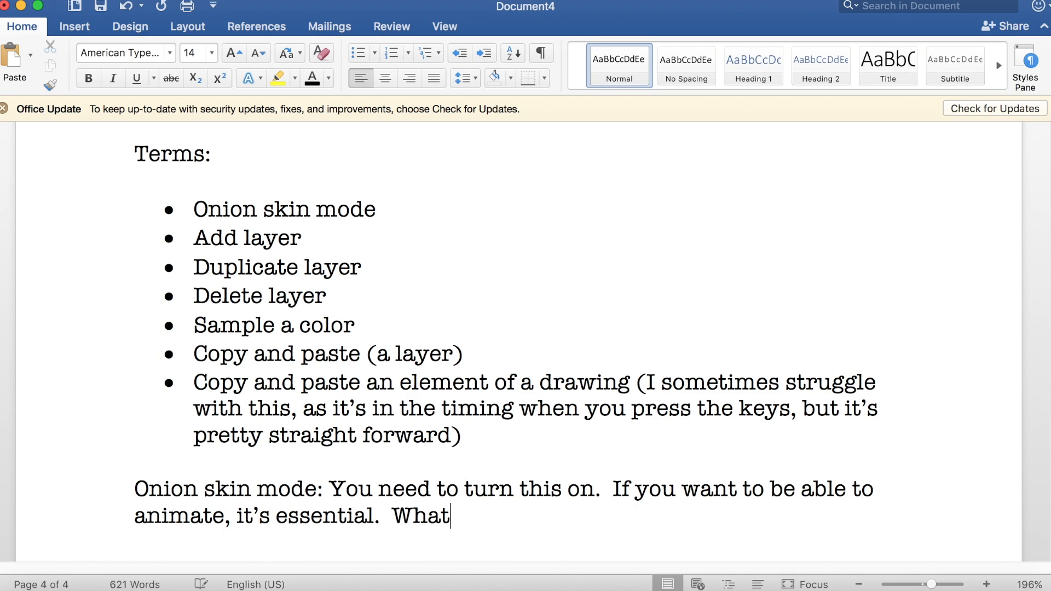
text( this does is it)
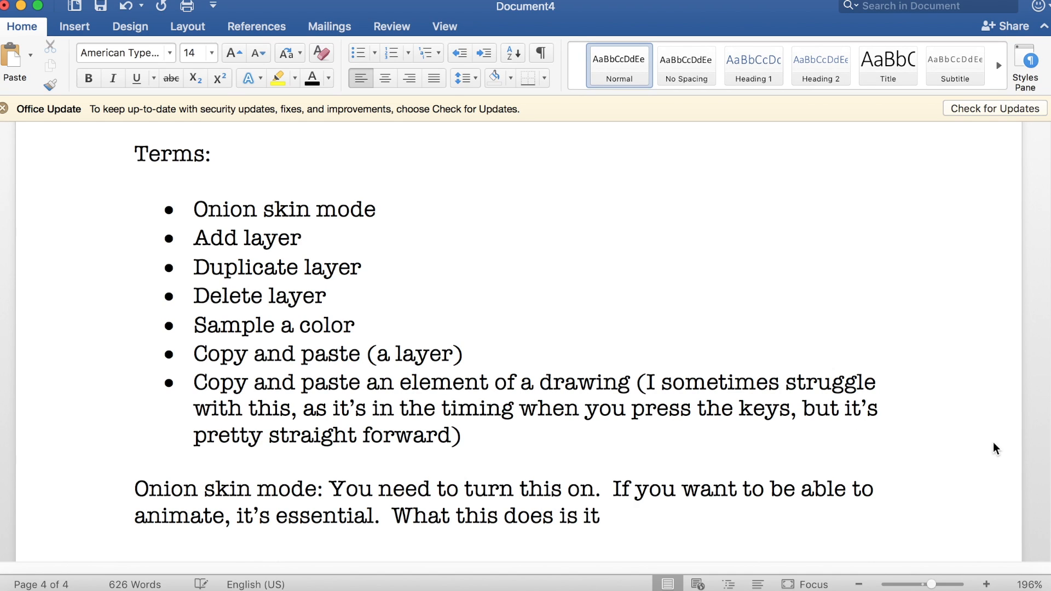
text( lets you see your previous layer and the )
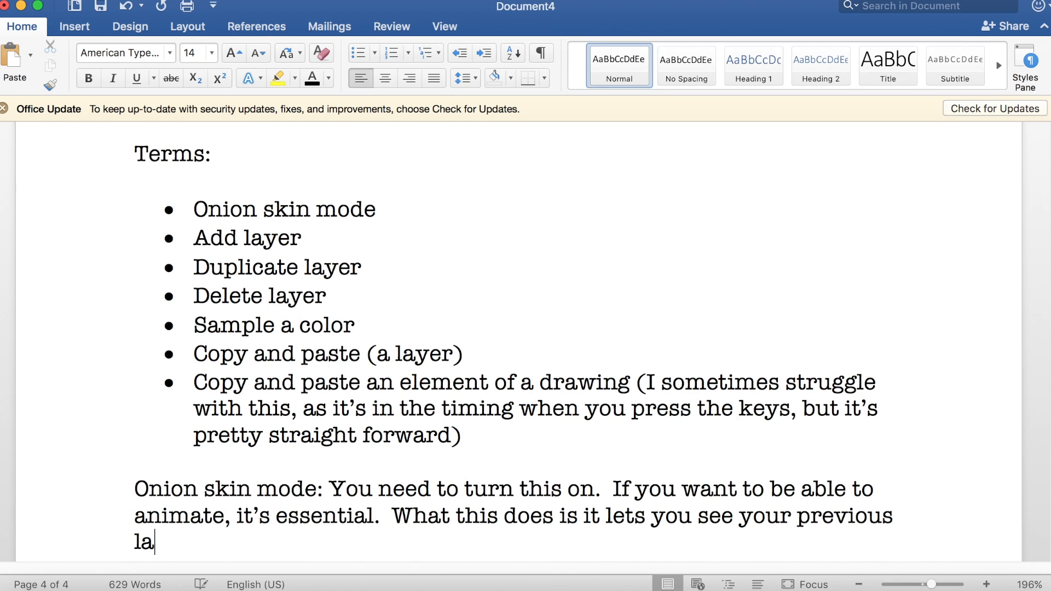
text(one in front of it.  You can edit the movements of th)
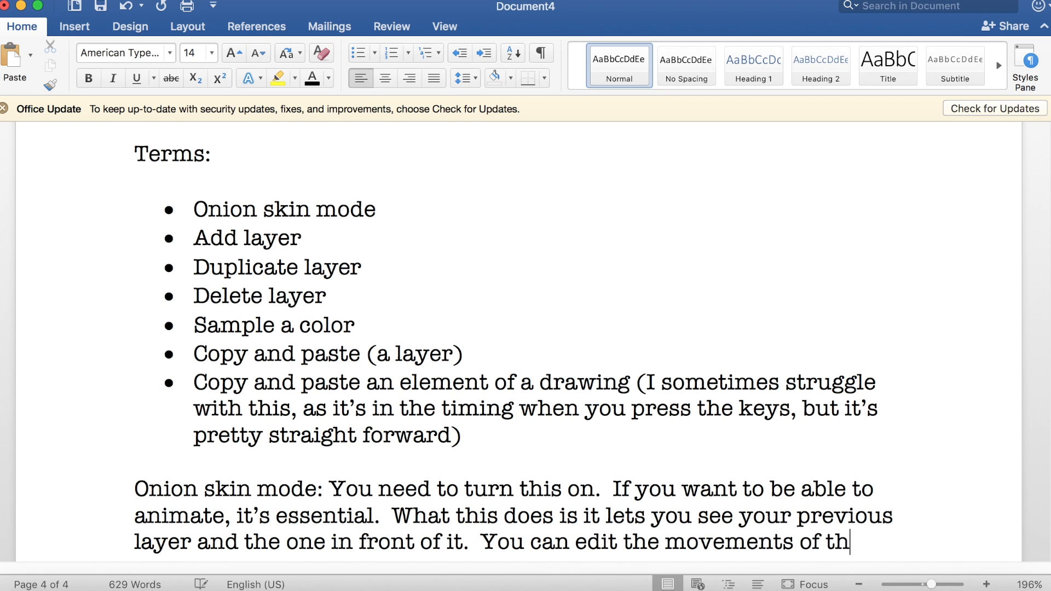
text(e mou)
Step: Continue with "You can edit the movements of the mouth, and when you add layers, you can add pictures that won't be on top of everything else."
key(BackSpace)
key(BackSpace)
text(mouth, and)
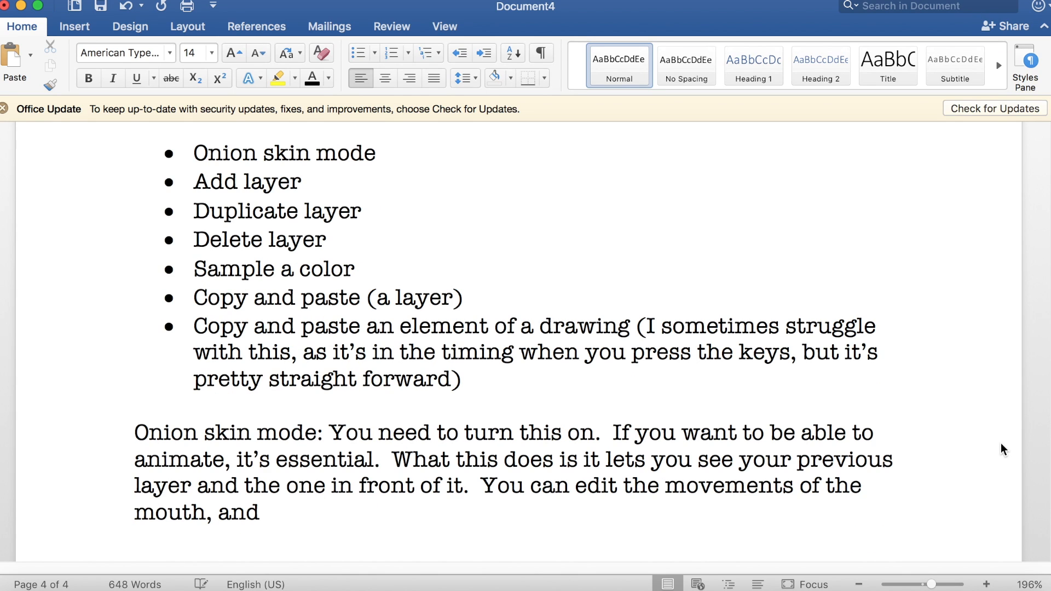
text( when you add layers, you can add pictures that won't )
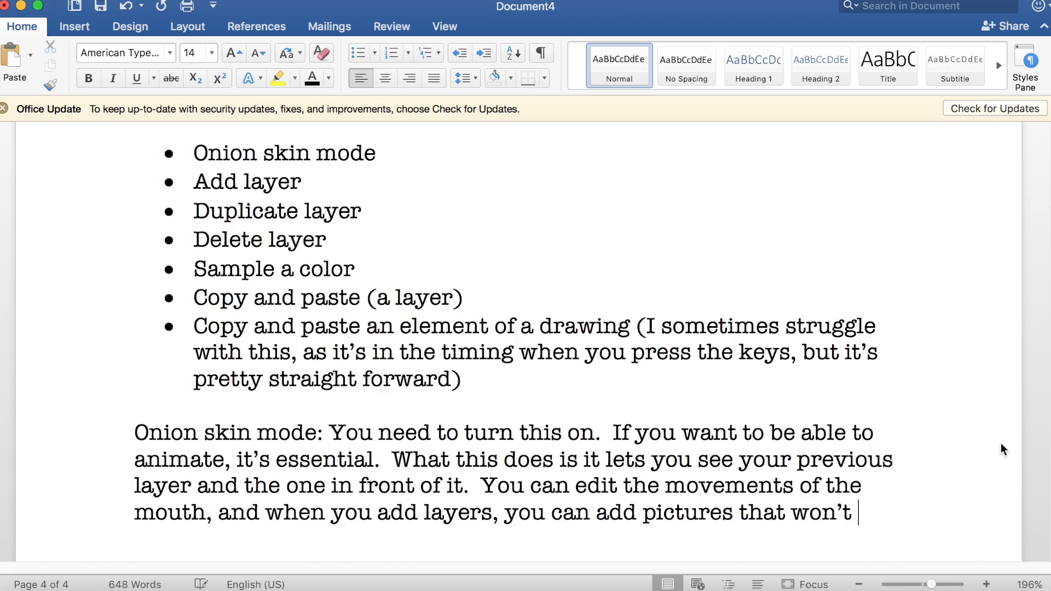
text(be on top of everything )
text(else.)
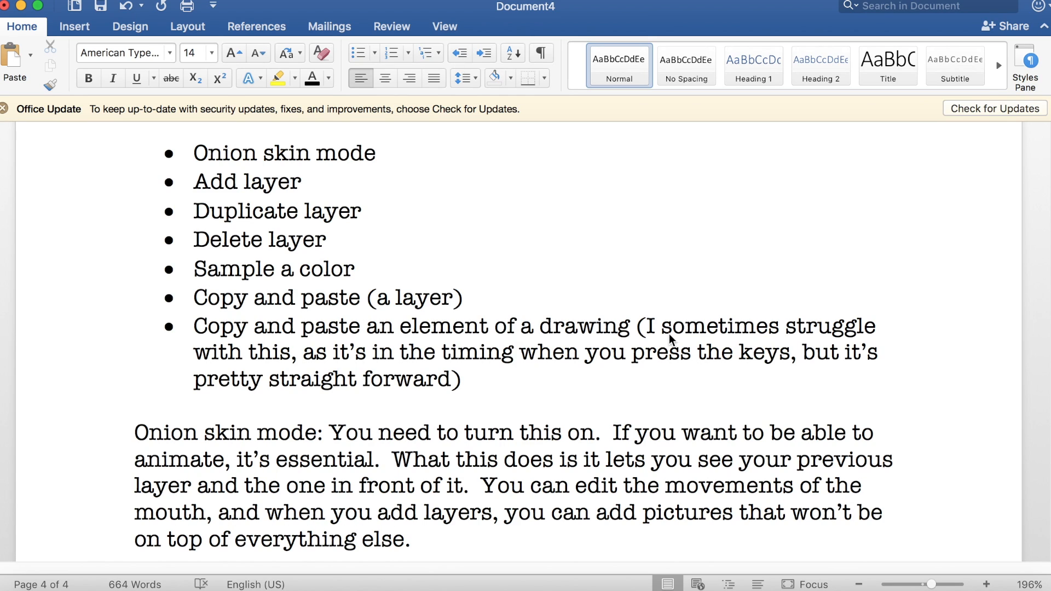
text(. )
text(It's view)
text(, then onion skin mode.)
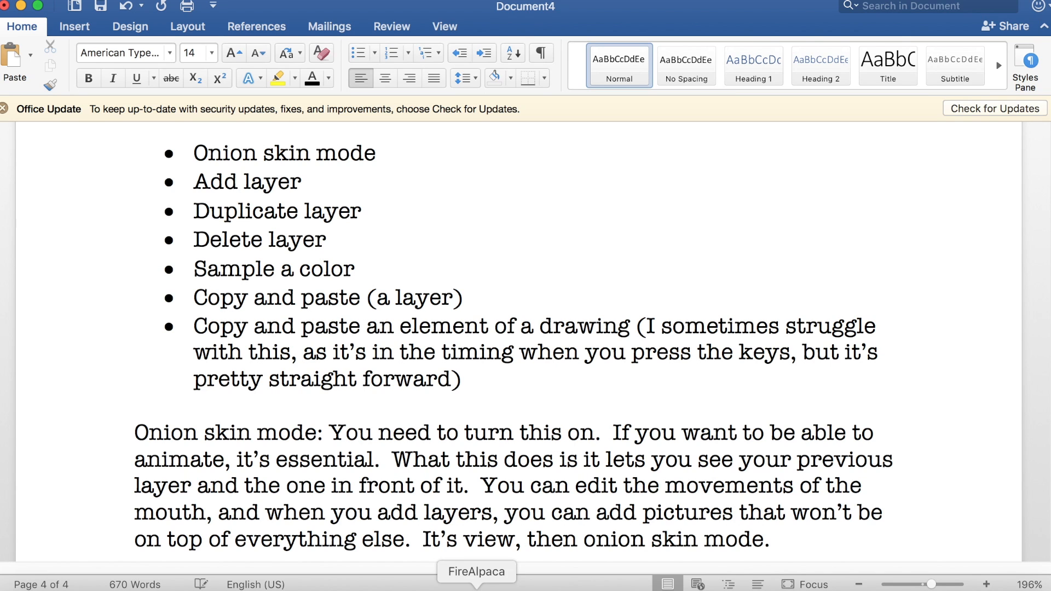
Step: Switch to FireAlpaca to check where onion skin mode is found, and return to the Word document
click(476, 590)
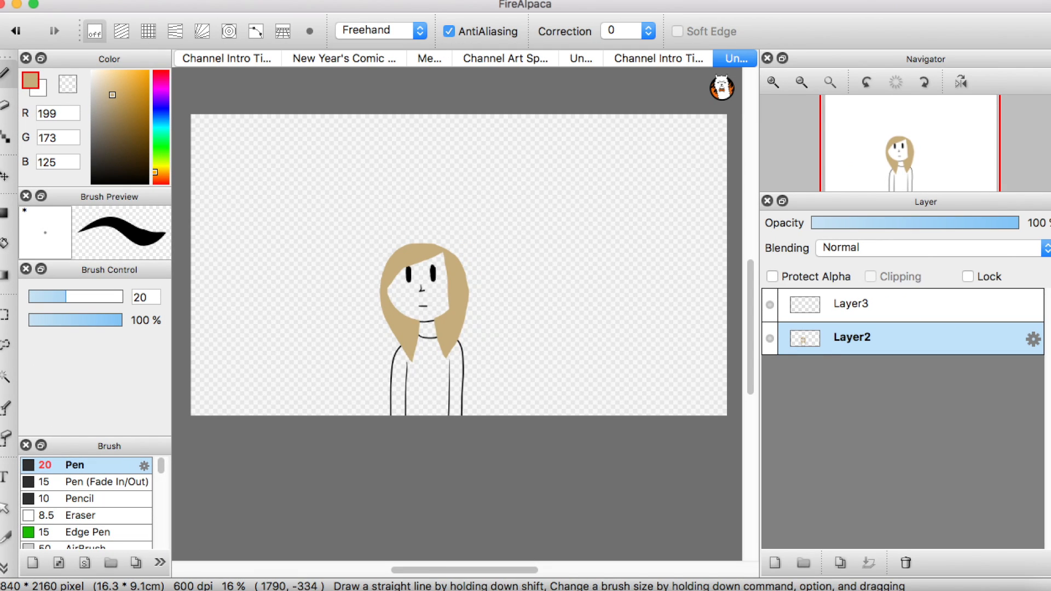
click(415, 1)
click(355, 460)
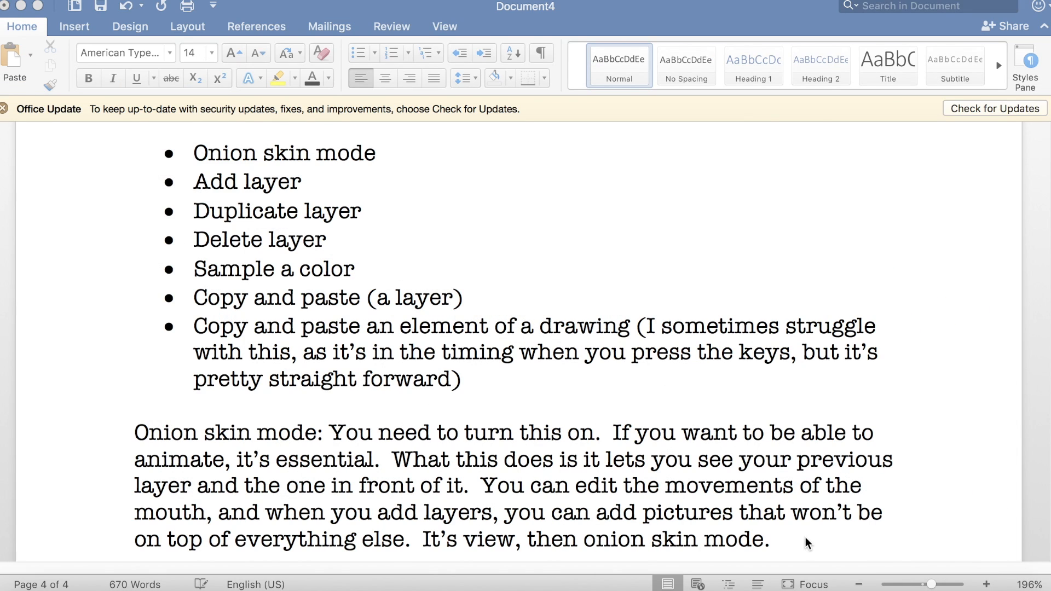
click(807, 540)
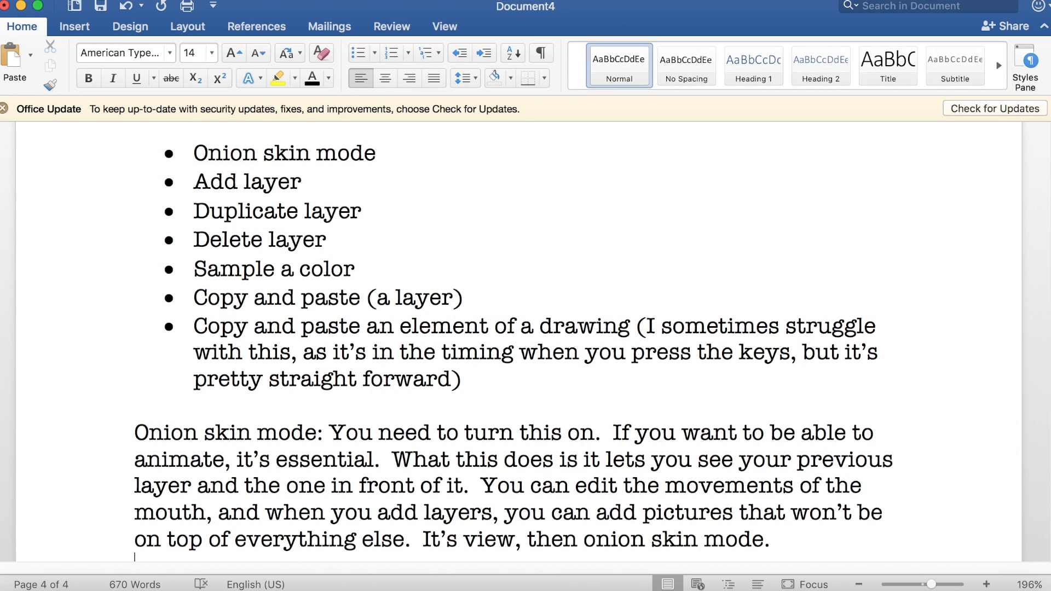
Step: Add a new paragraph reading "Add layer: If you want to progress, you need to add layers. You don't need a lot, but it's necessary"
key(Return)
key(Return)
text(Add laye)
text(r: If you want to progress, y)
text(ou need to add layers..)
text(  You don't need a)
text( lot, )
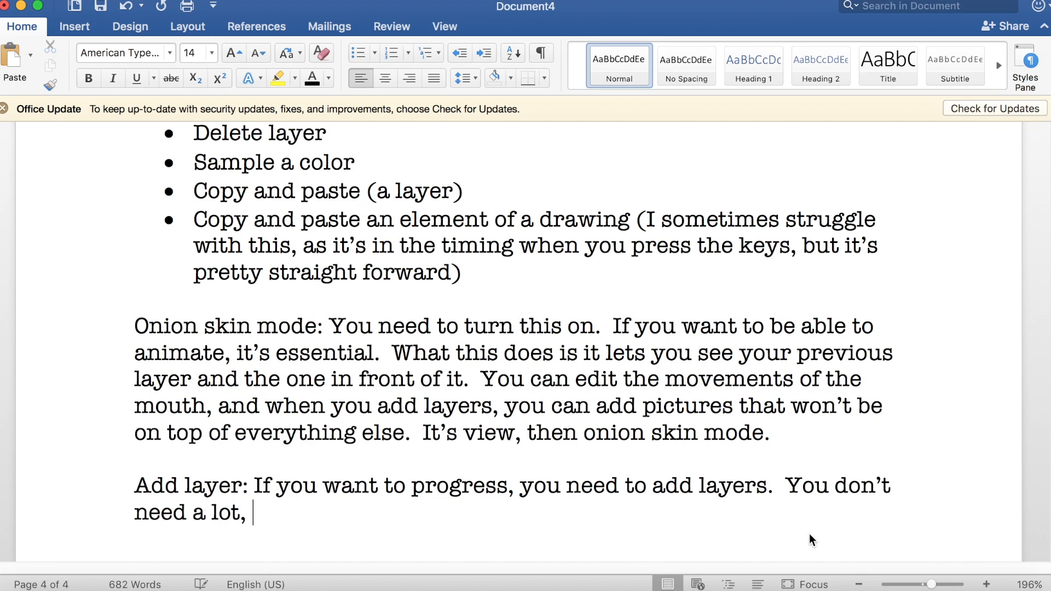
text(but it's necessary.)
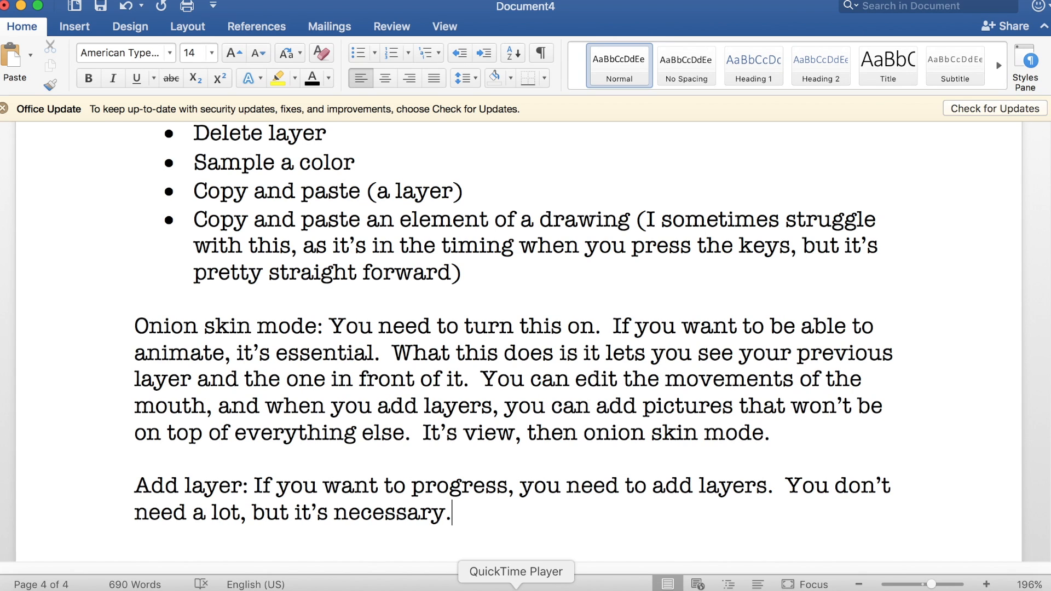
Step: Switch to FireAlpaca and check where the command for adding a layer is found
click(497, 590)
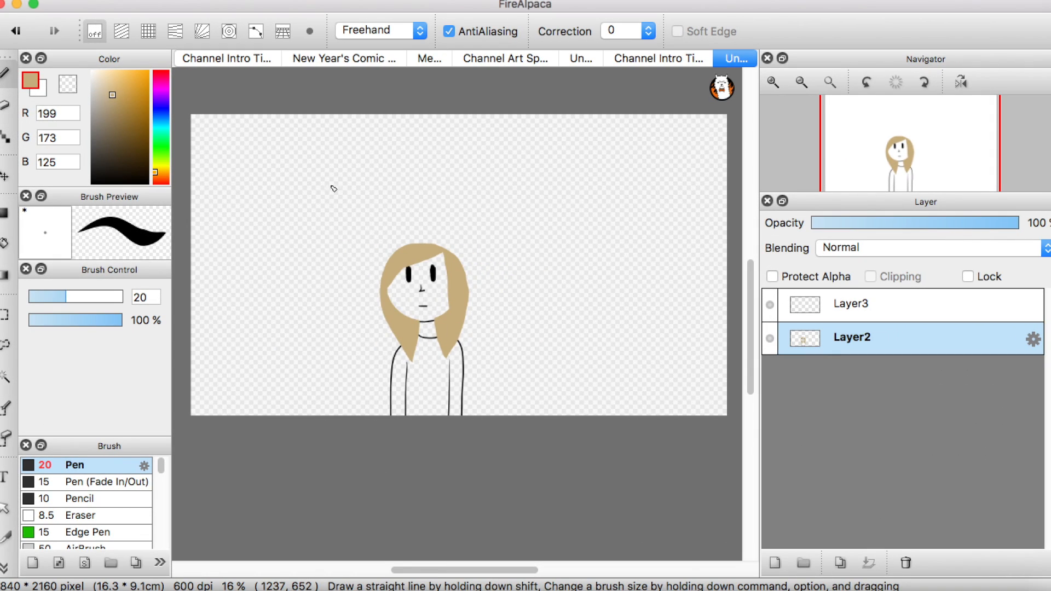
click(192, 1)
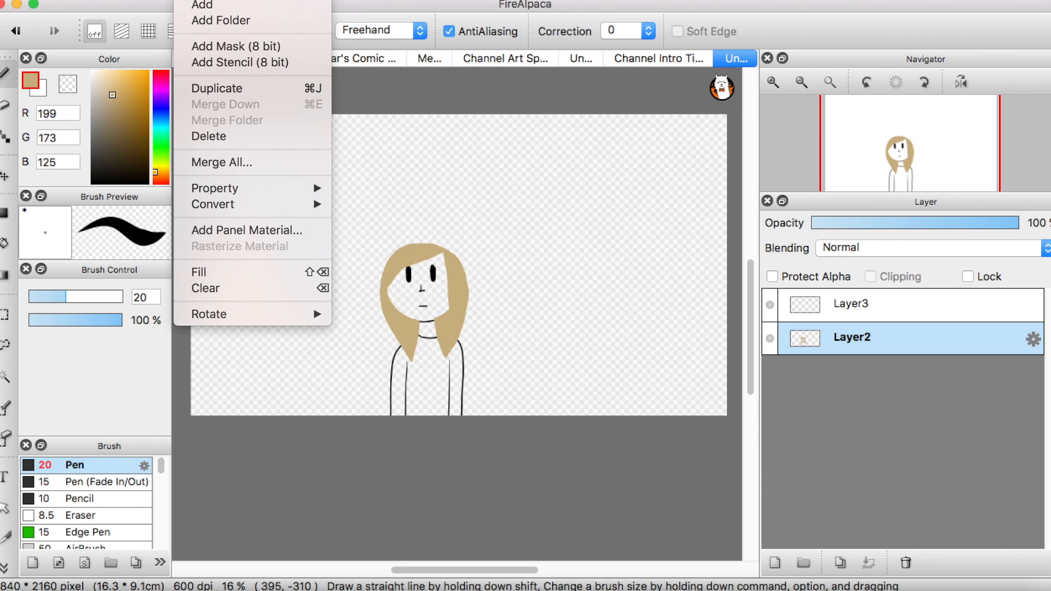
click(314, 458)
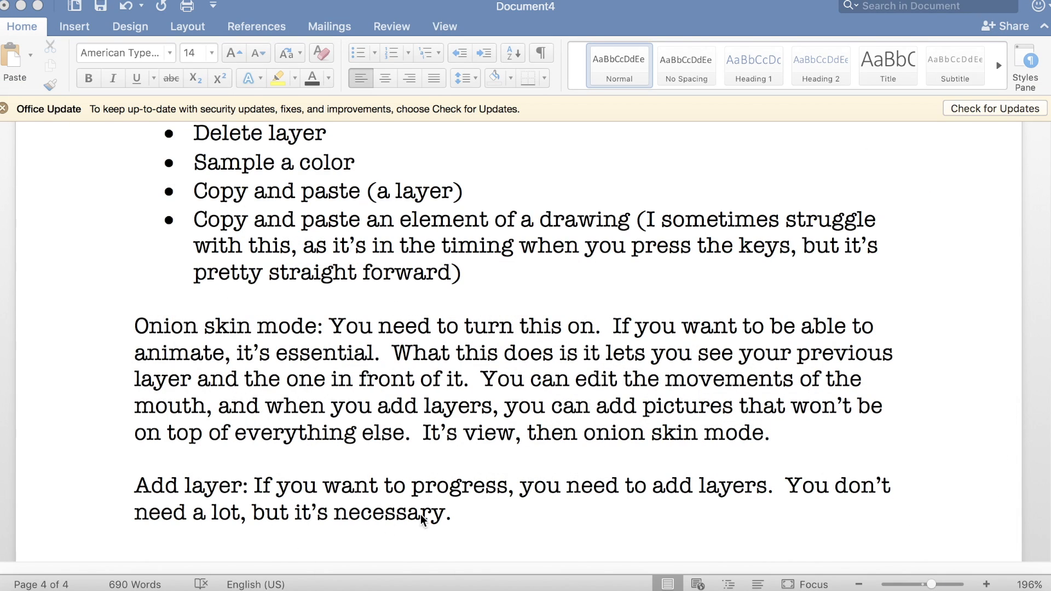
Step: Return to the Word document and end the Add layer paragraph with "Layer, then add."
click(477, 511)
key(BackSpace)
text(Layer, then add.)
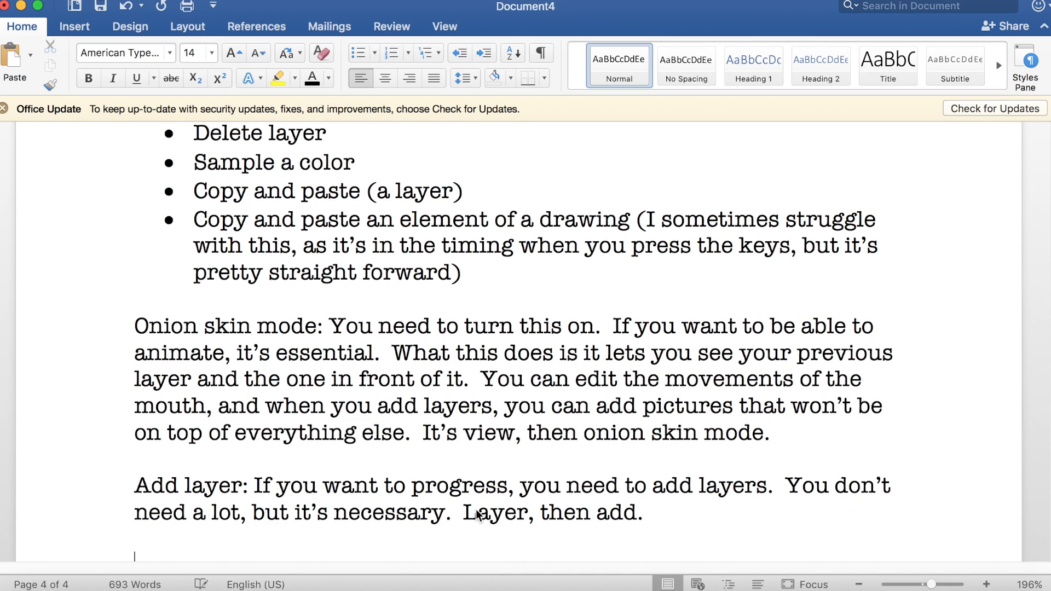
scroll(475, 509, up, 4)
scroll(476, 509, down, 1)
scroll(475, 509, up, 1)
text(.)
Step: Start a new paragraph reading "Duplicate layer: command J."
key(Return)
key(Return)
text(Duplicate layer:)
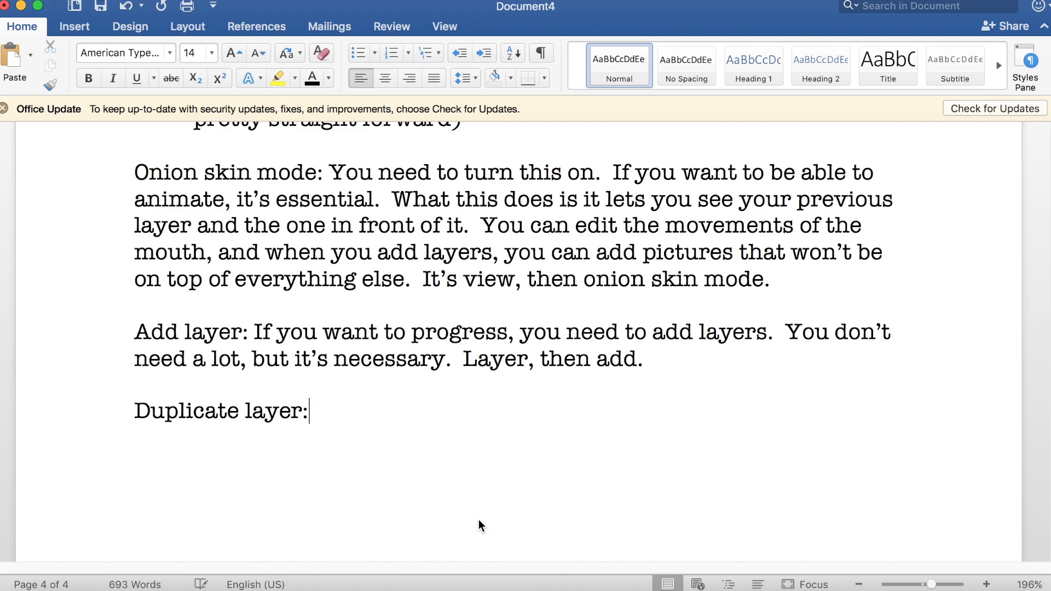
text( command J..)
key(BackSpace)
Step: Add "But this can be inconvenient, so that's why I programmed my drawing tablet so the keys on the side can do things like duplicate, add, and undo."
text(But this can be inconve)
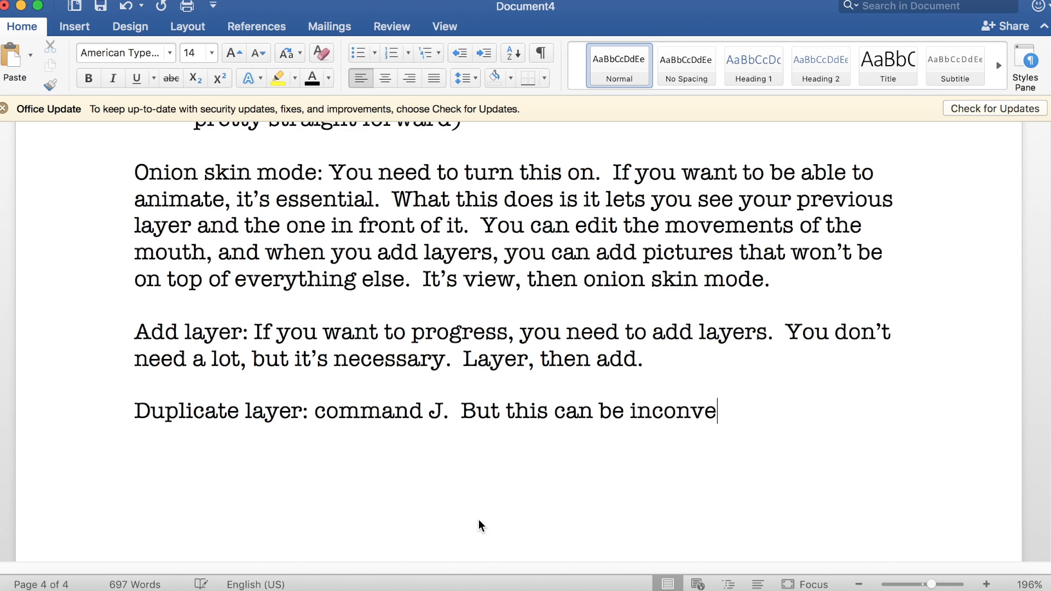
text(nient, so that's why I progr)
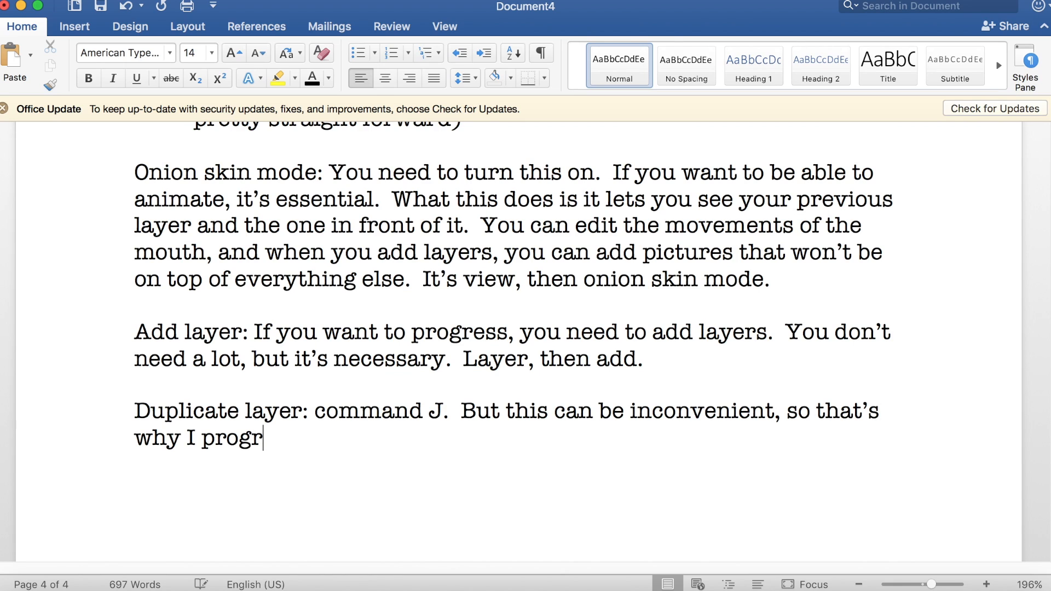
text(ammed my drawing tablet so the ke)
text(ys on the side c)
text(an do things like dupli)
text(cate, add, and undo. )
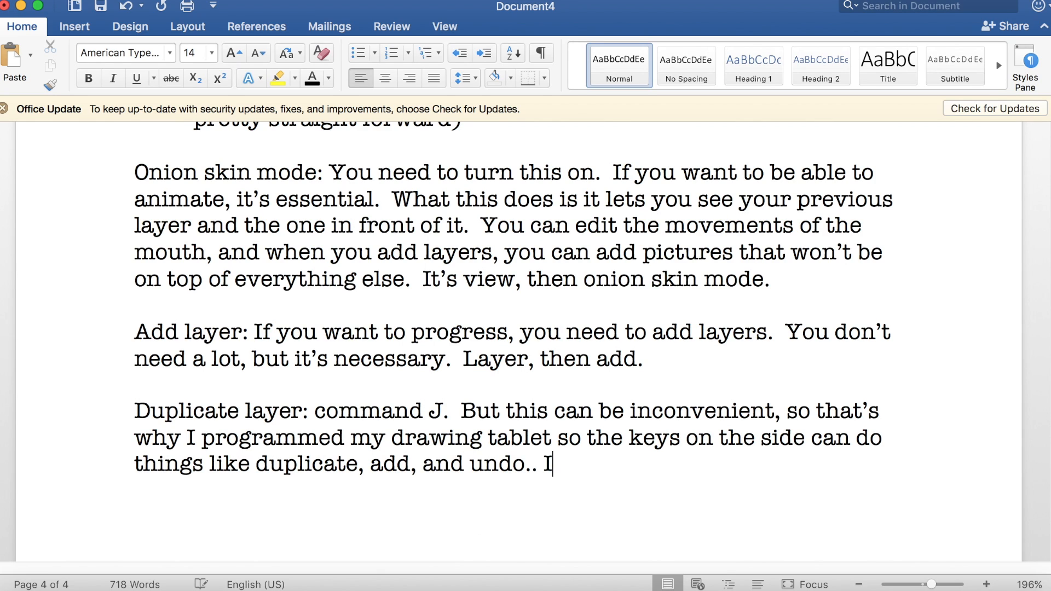
text( I will teach that in a)
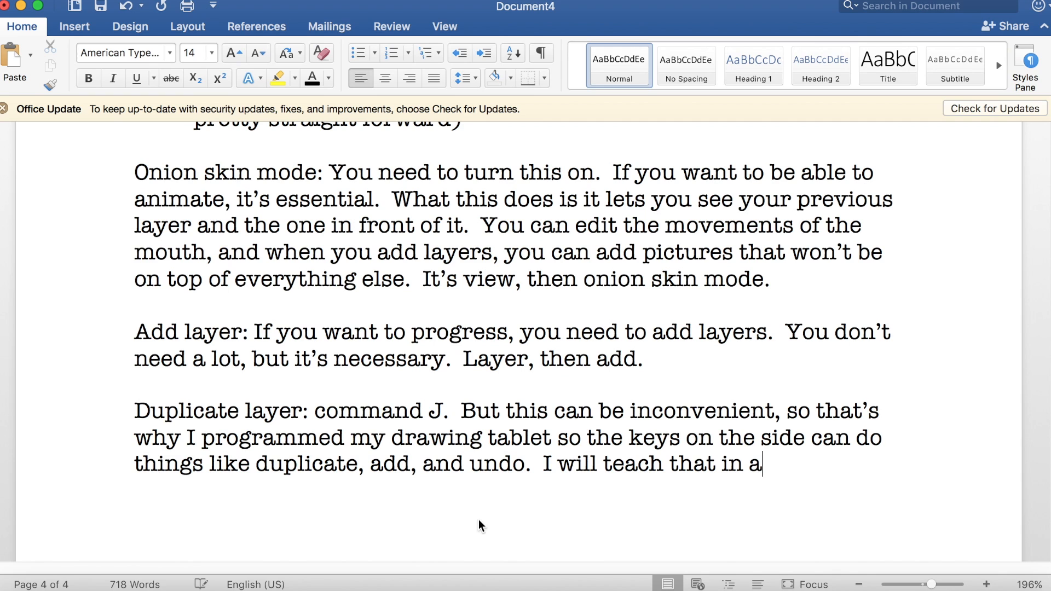
text(nother episode.)
Step: Start a new paragraph reading "Delete layer: There's a rectangle on the right in the program full of layers."
scroll(478, 520, up, 5)
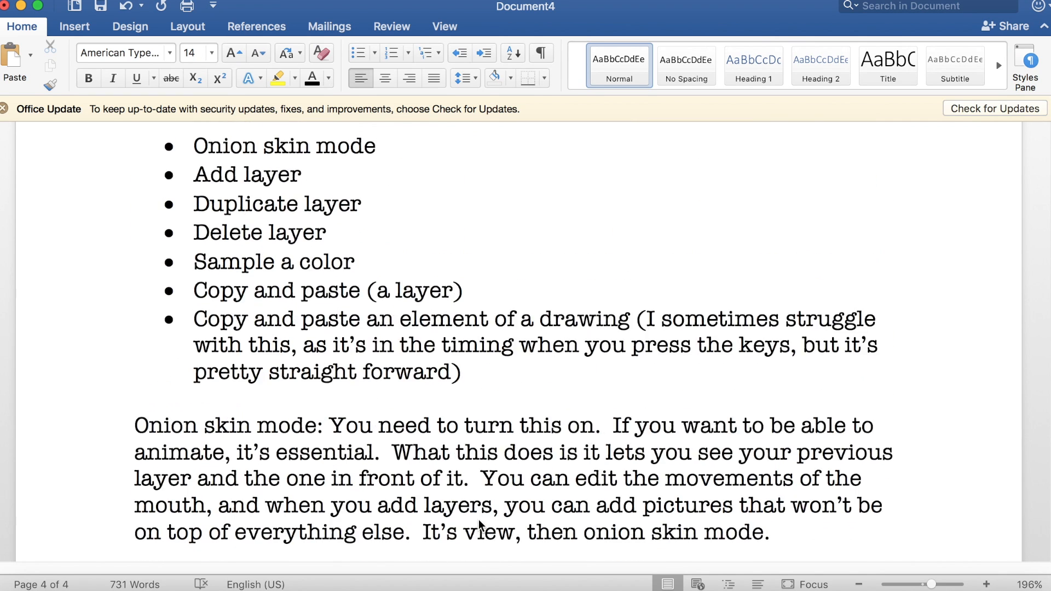
text(Delete layer: )
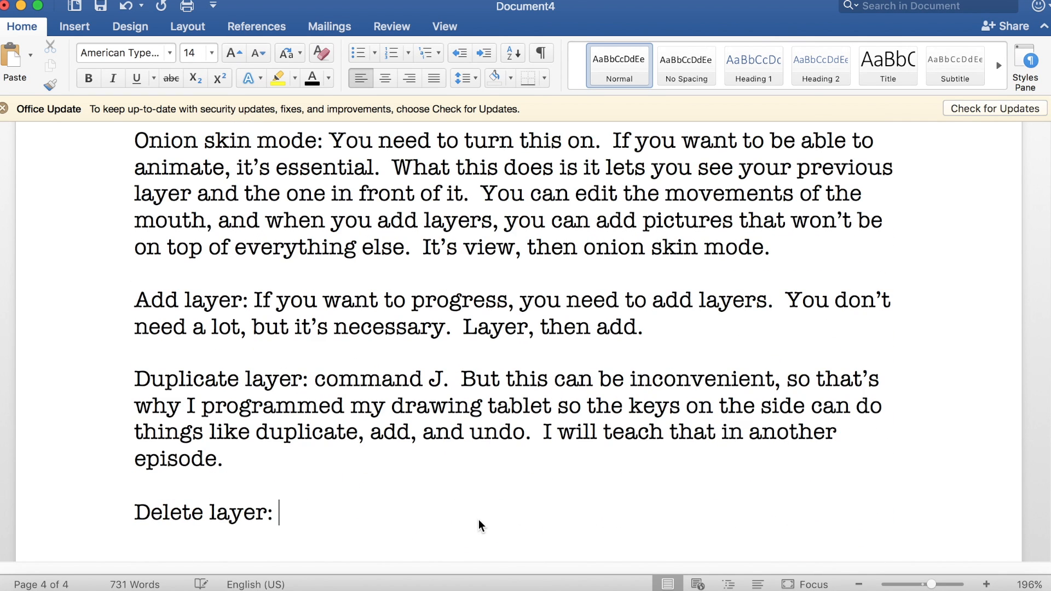
text(There's a rectange)
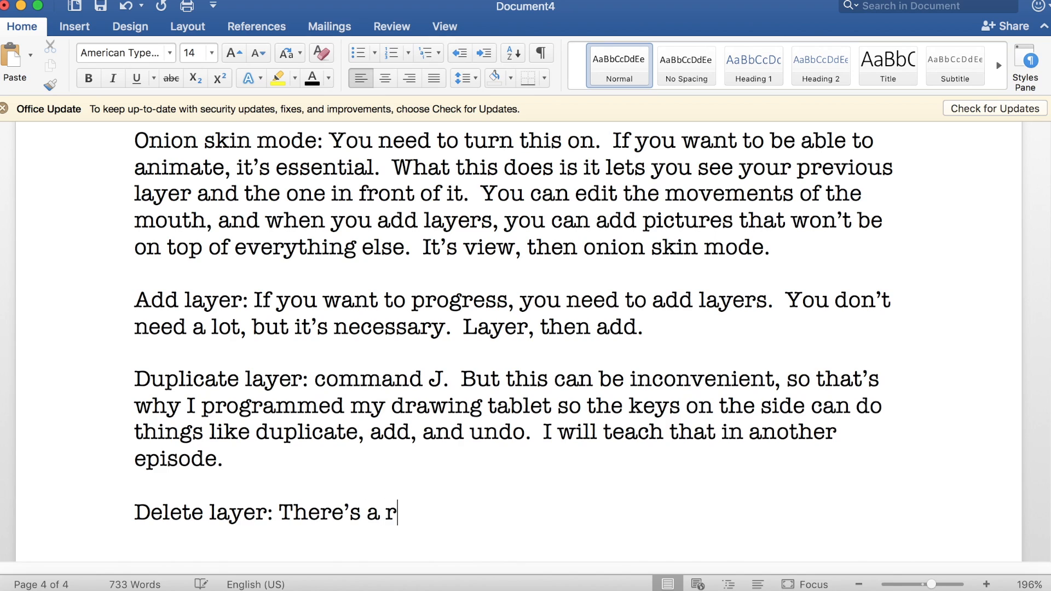
text( on the right i)
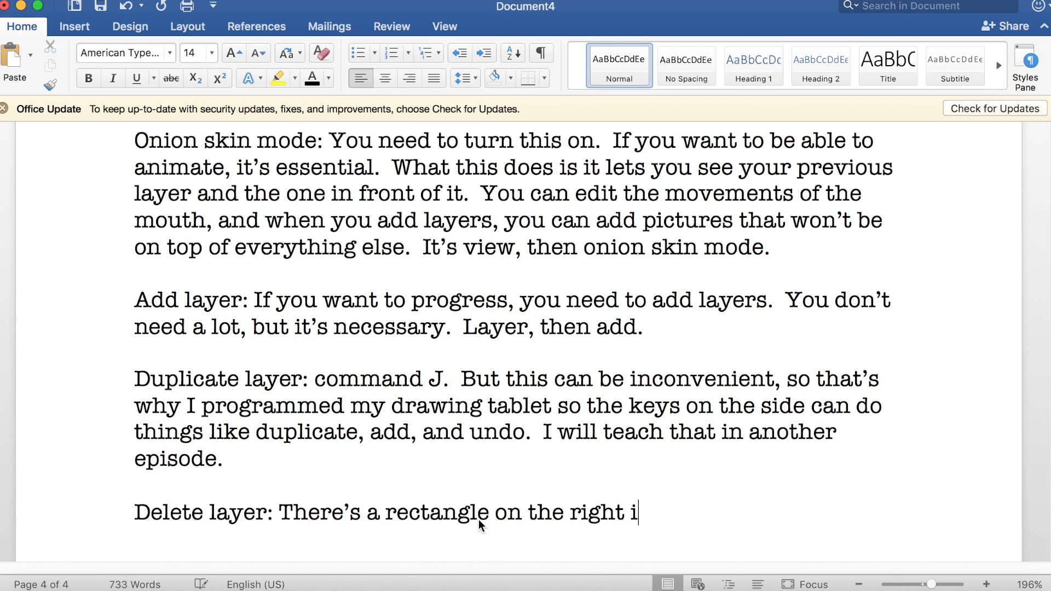
text(n the program full of layers.. P)
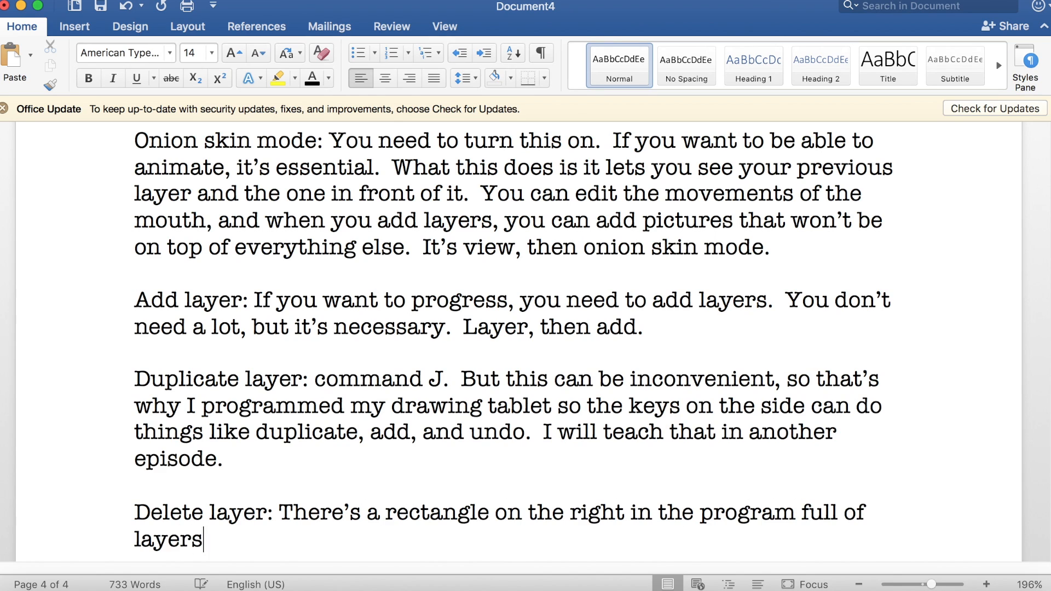
key(BackSpace)
key(BackSpace)
Step: End the Delete layer paragraph with "Press the trash can to delete a layer."
text(Press the trash can to delete a le)
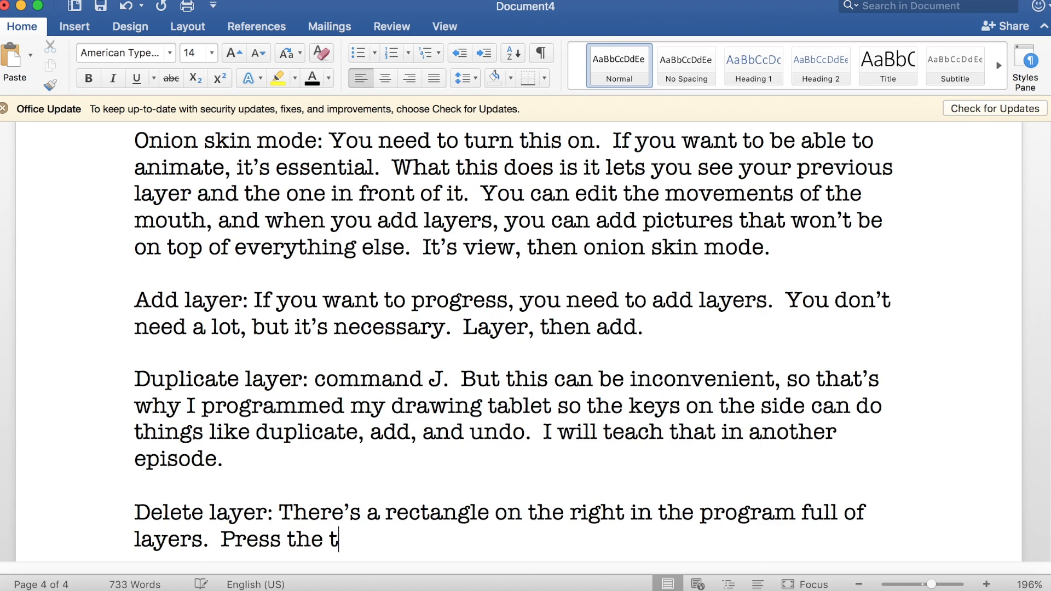
key(BackSpace)
text(ayer)
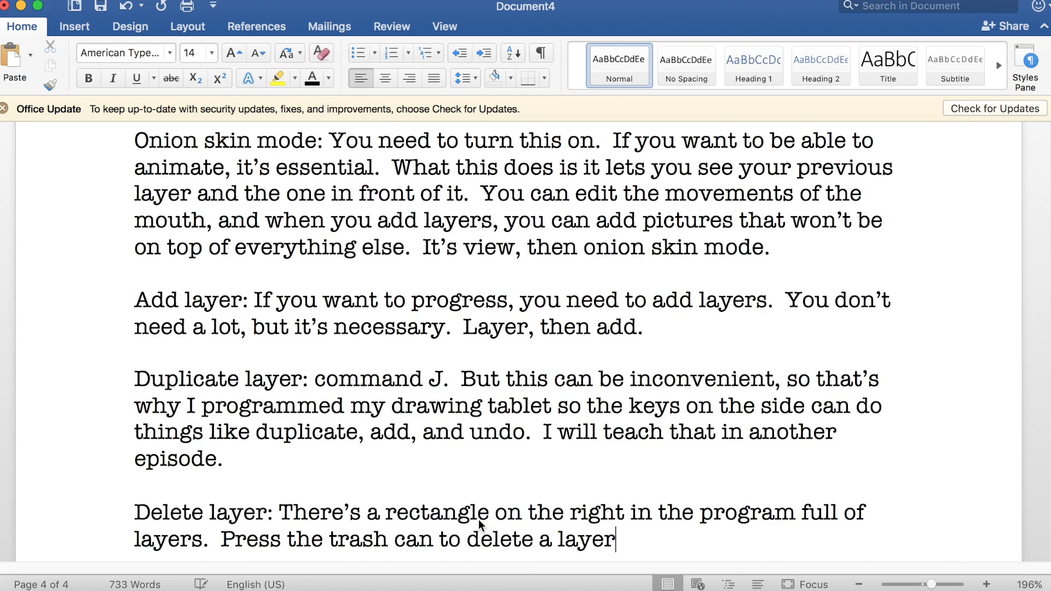
text(.)
Step: Start a new paragraph reading "Sample a color: This function should be in your pen, by pressing the first or second button, but if it"
key(Return)
key(Return)
scroll(479, 524, up, 10)
scroll(480, 524, down, 10)
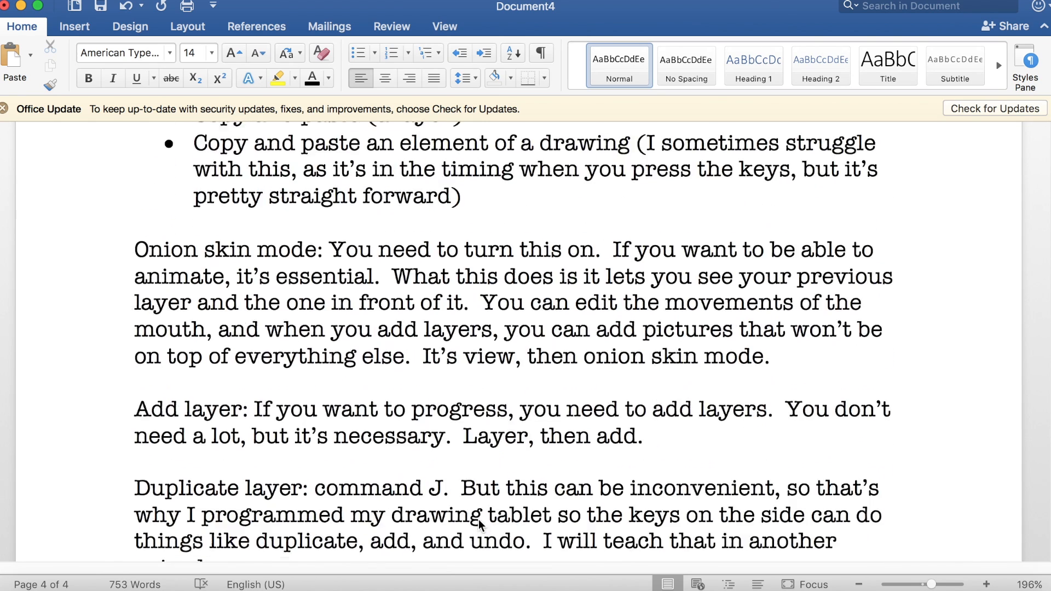
text(Sample a color: This functi)
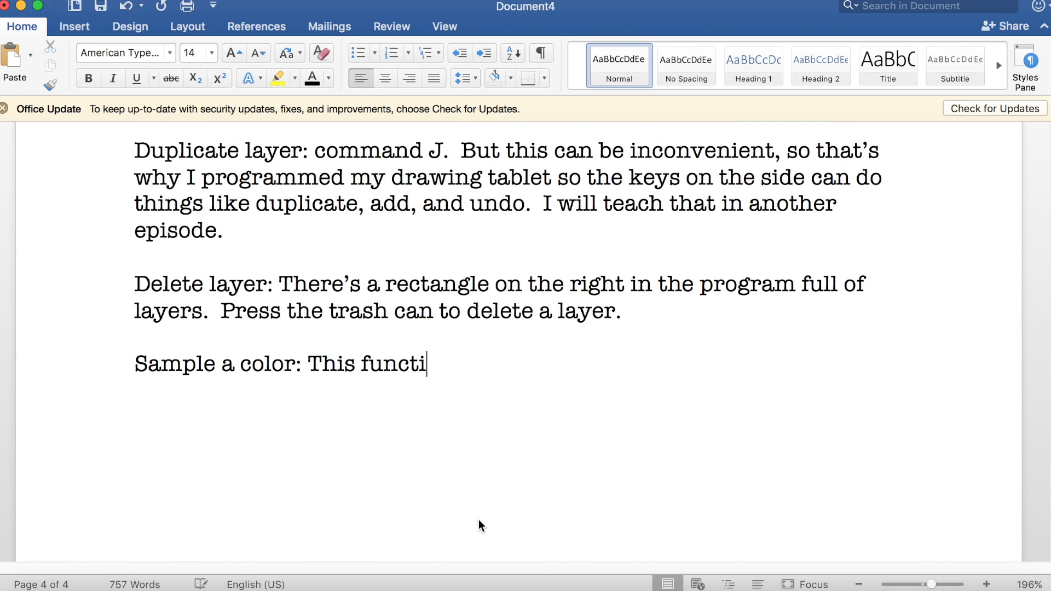
text(on should be in your pen, by pressing the fir)
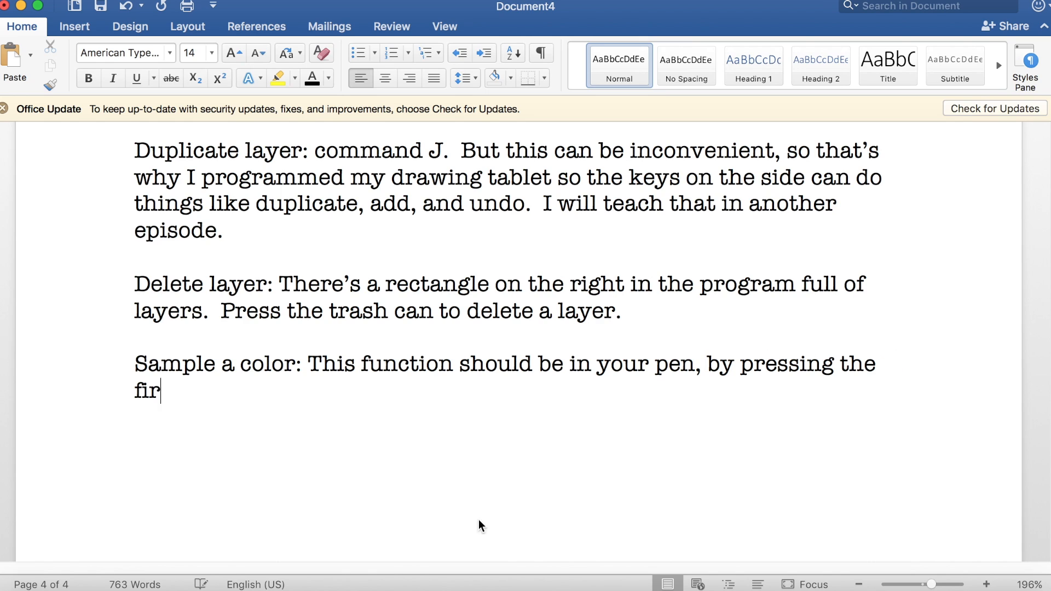
text(st or second button, but)
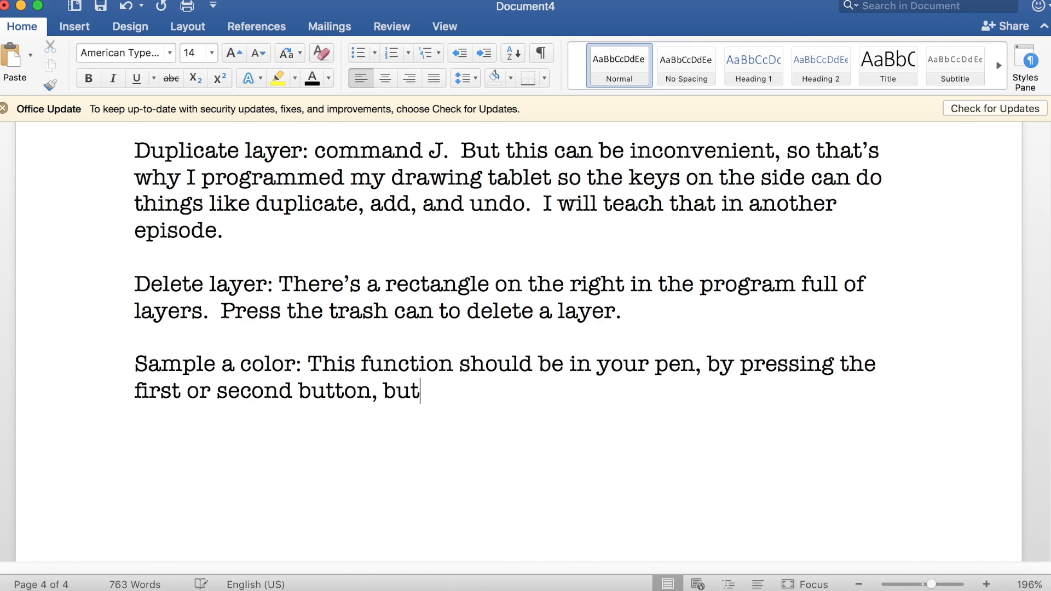
text( if it isn't, I'll show you how to d)
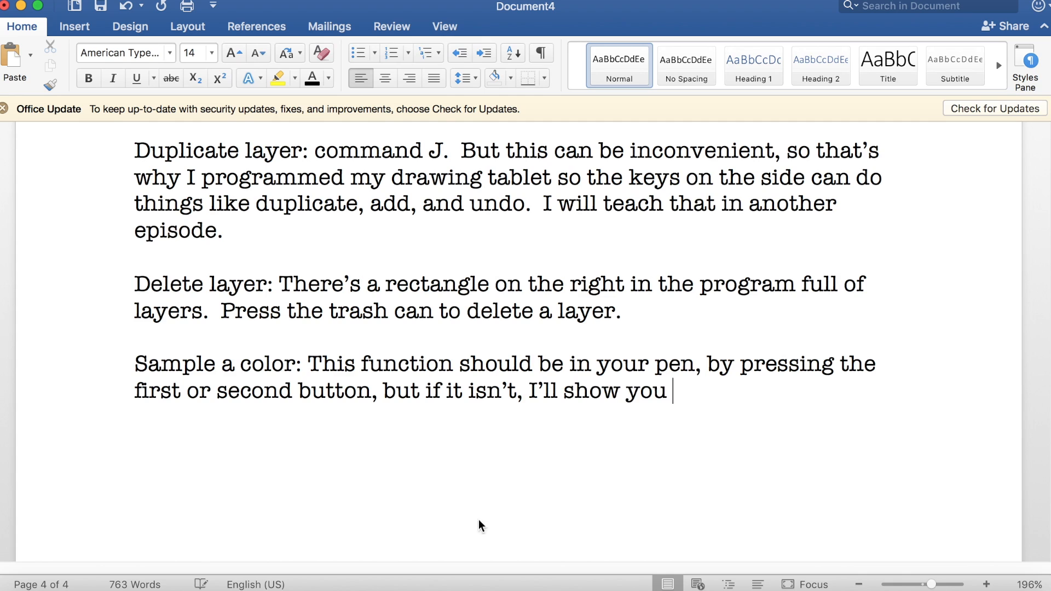
text(o it on screen..)
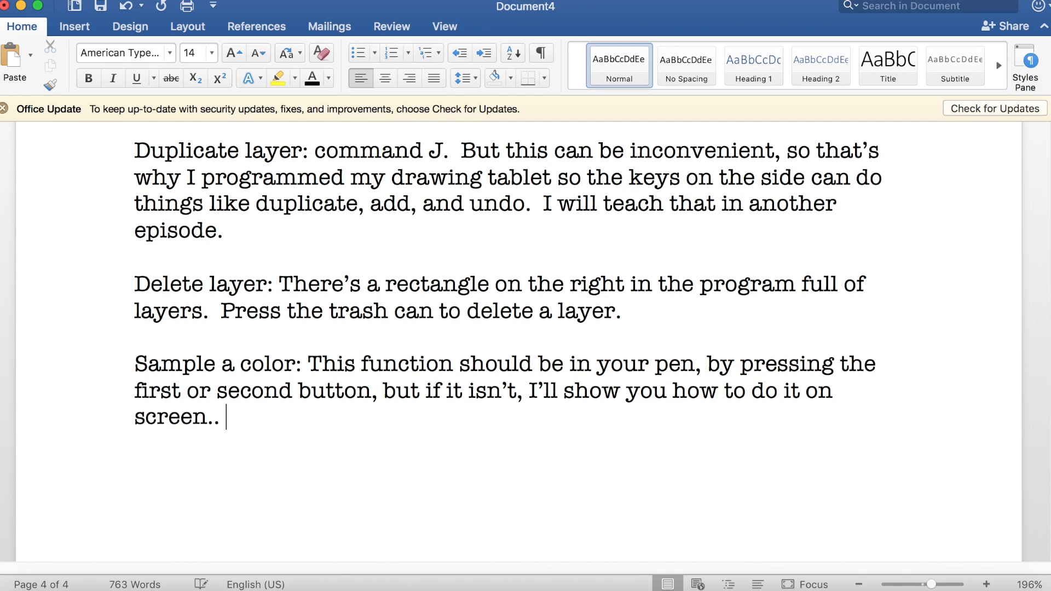
Step: Finish the Sample a color sentence with "isn't, I'll show you how to do it on screen."
key(BackSpace)
Step: End the Sample a color paragraph with "There's a water dropper, but you have to click more to see it."
text(There's a water dropper)
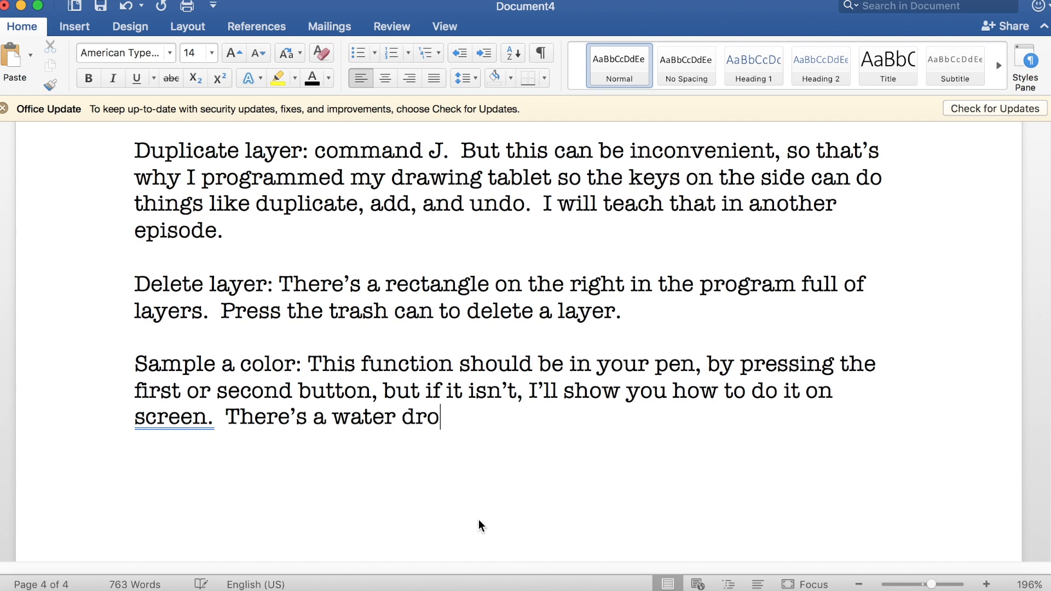
text(, but you have to c)
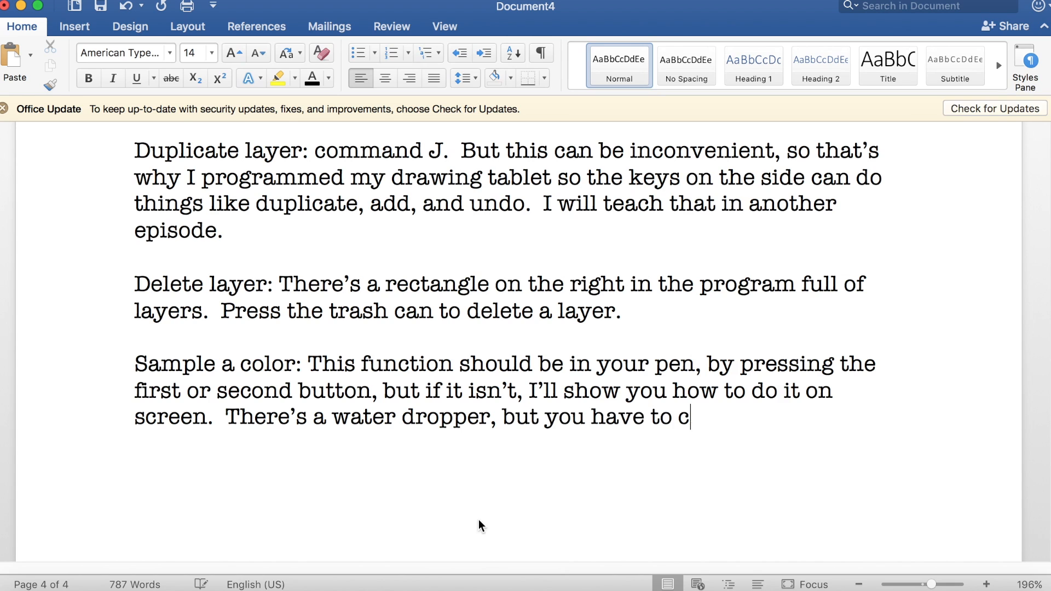
text(lick more to see)
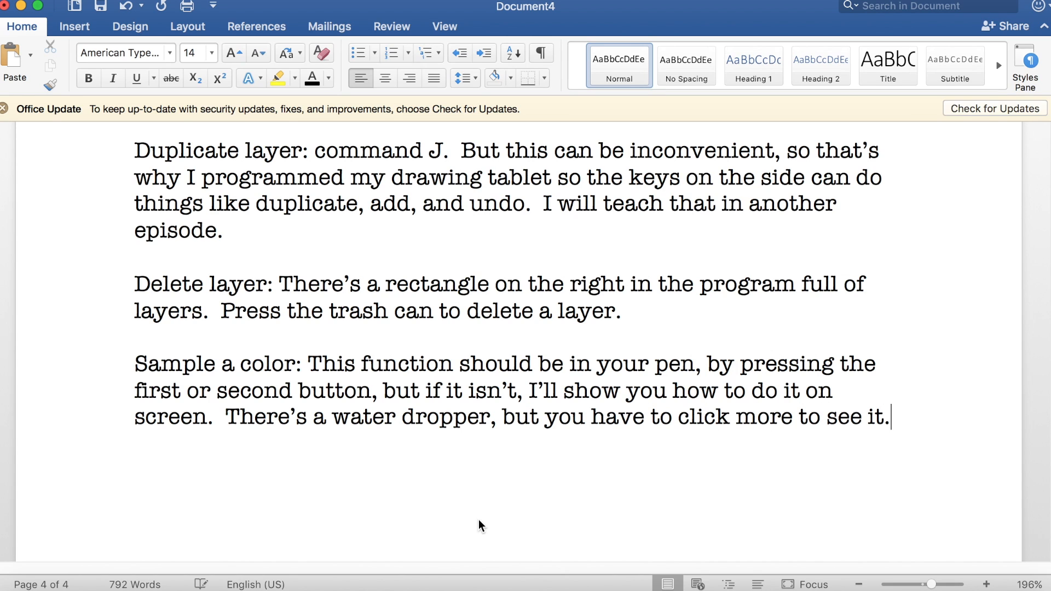
text( it.)
Step: Switch to FireAlpaca, sample the black of the character's eye with the Eyedropper tool, and return to the Brush tool
click(485, 583)
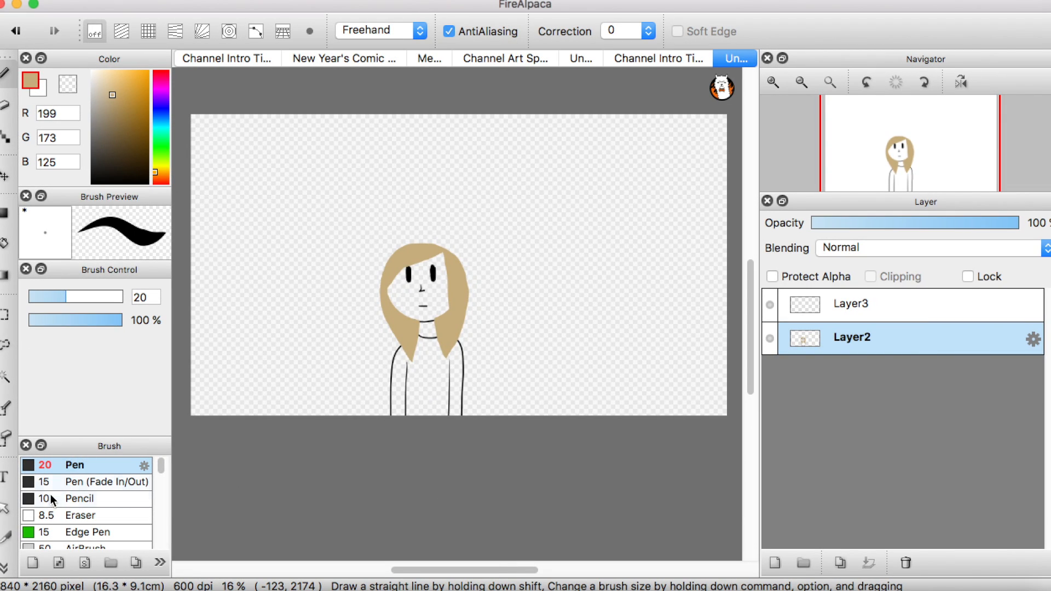
click(5, 567)
click(34, 69)
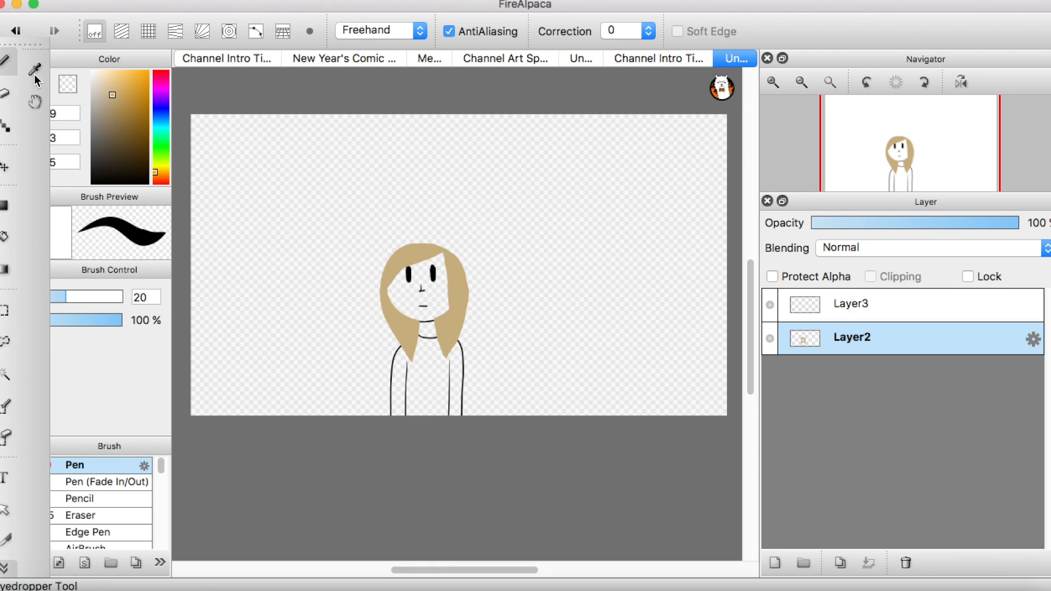
click(408, 273)
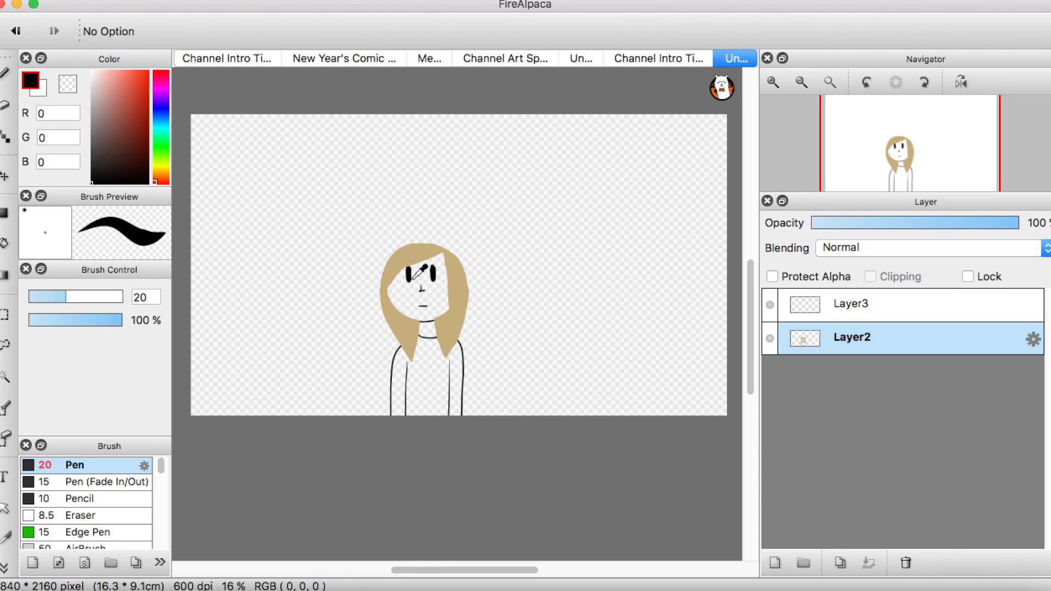
click(5, 74)
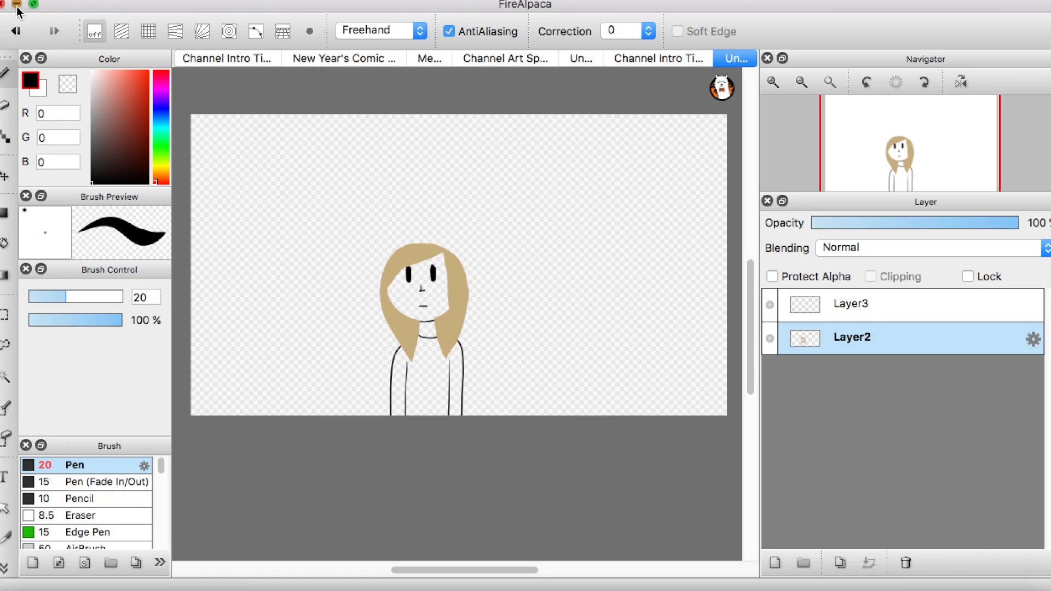
Step: Return to the Word document and start a new paragraph reading "Copy and paste (a layer):"
click(17, 5)
key(Return)
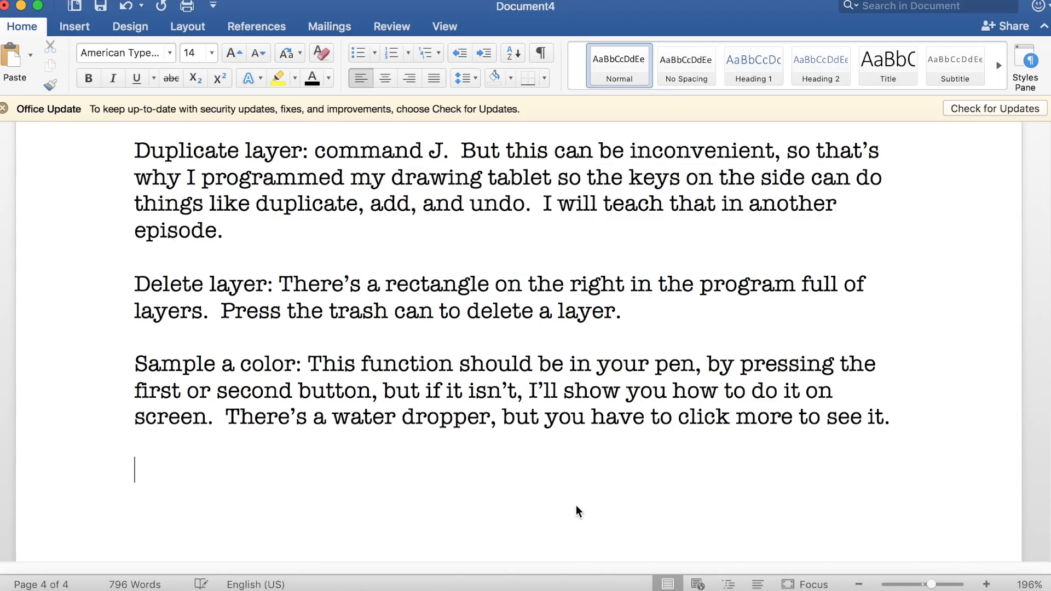
scroll(576, 505, up, 10)
scroll(576, 505, down, 8)
scroll(577, 510, down, 3)
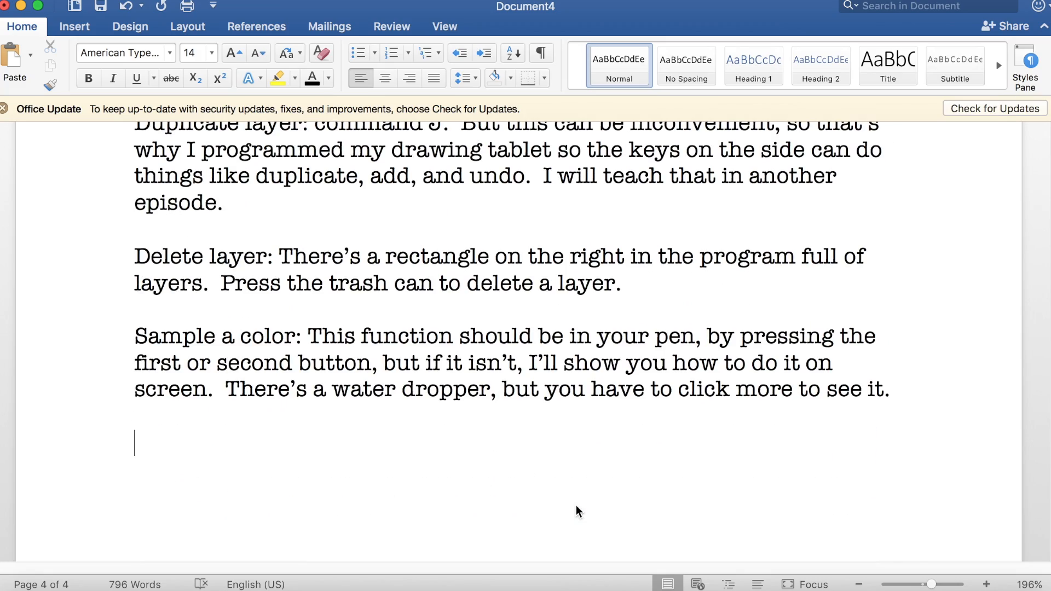
text(Copy and paste (a layer):)
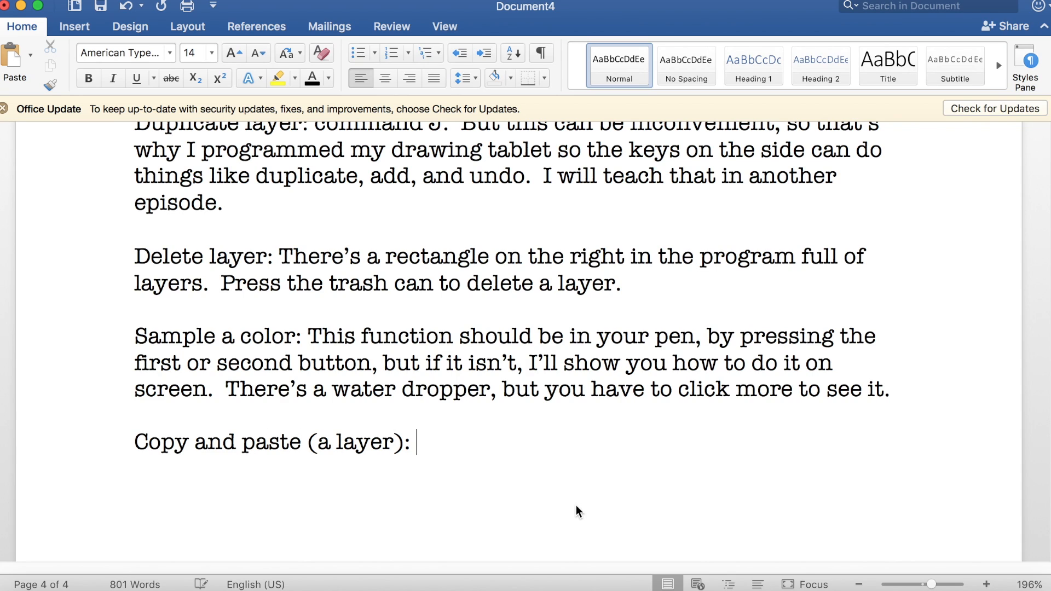
Step: Switch to FireAlpaca and copy the Layer2 drawing, pasting it as a new layer above Layer3
click(482, 564)
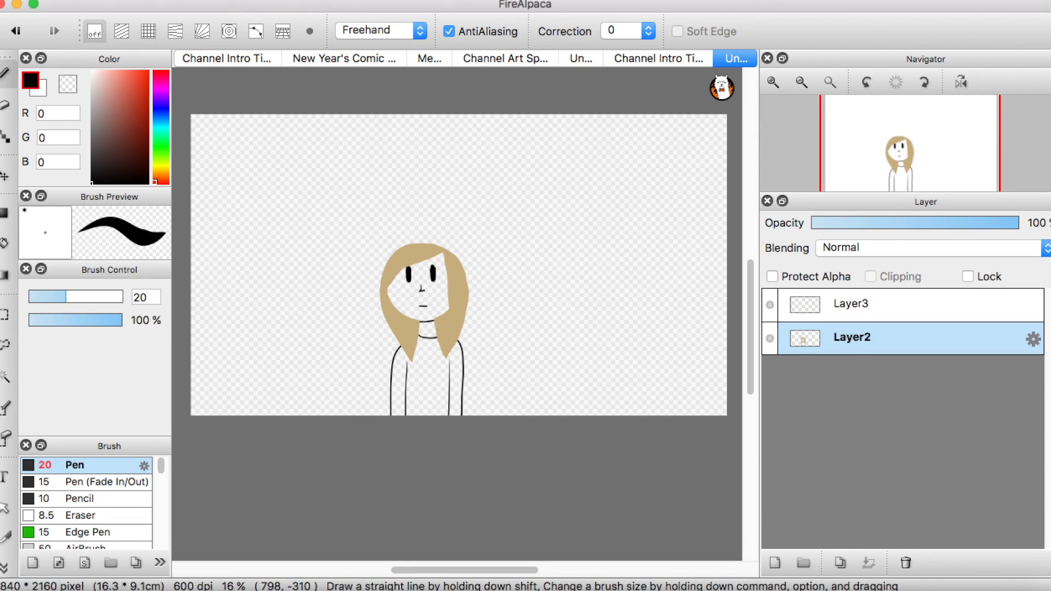
click(190, 0)
click(507, 428)
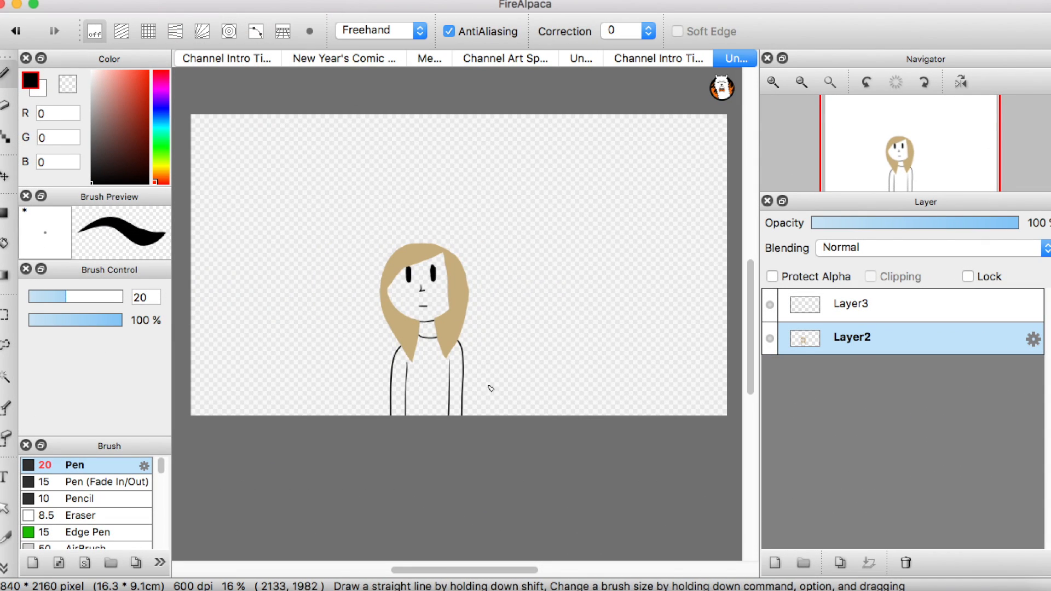
click(282, 0)
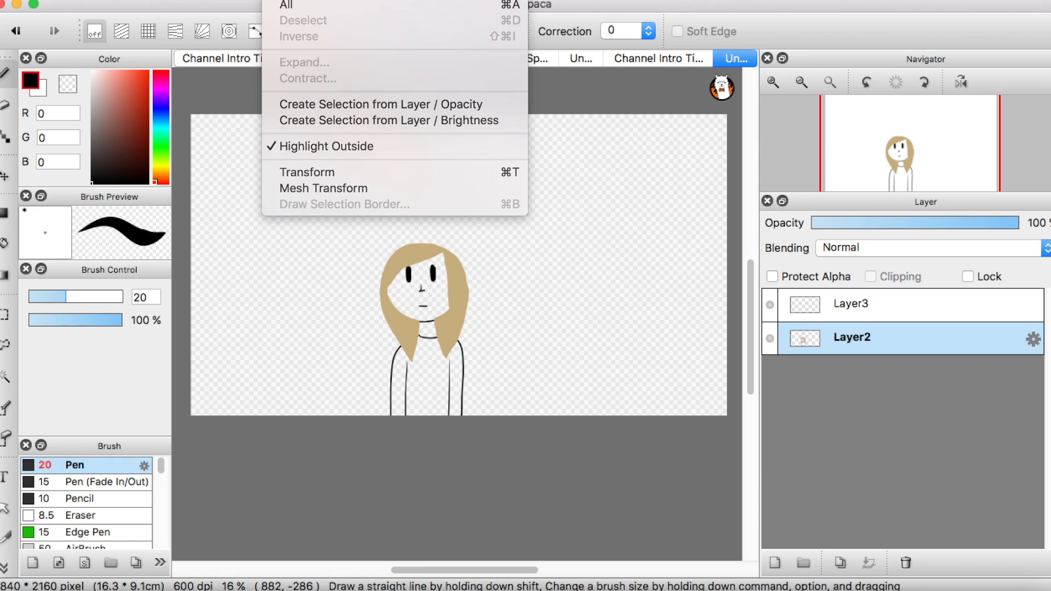
mouse_move(190, 1)
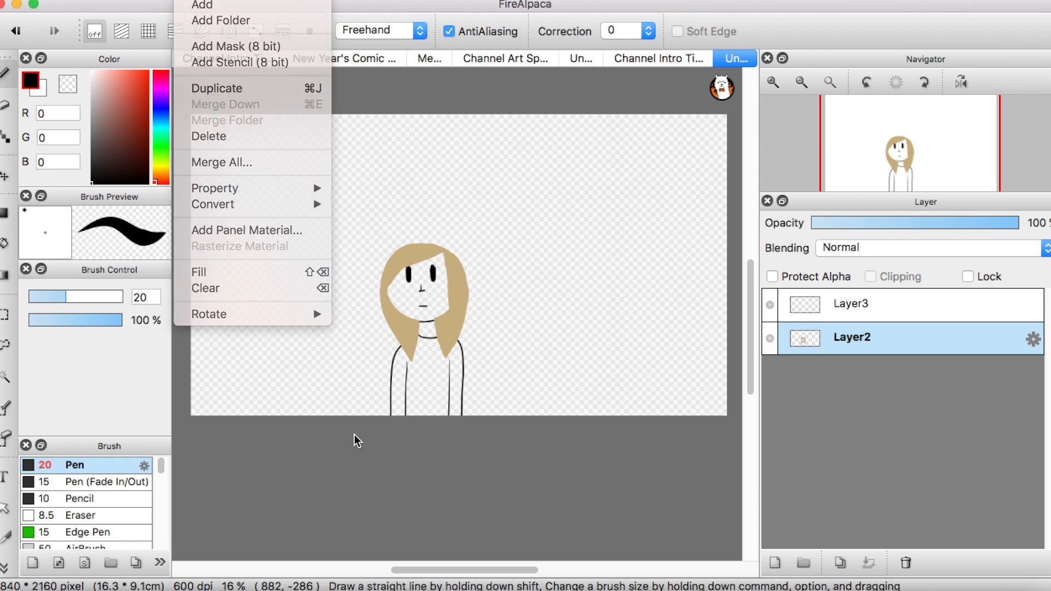
click(372, 422)
click(910, 315)
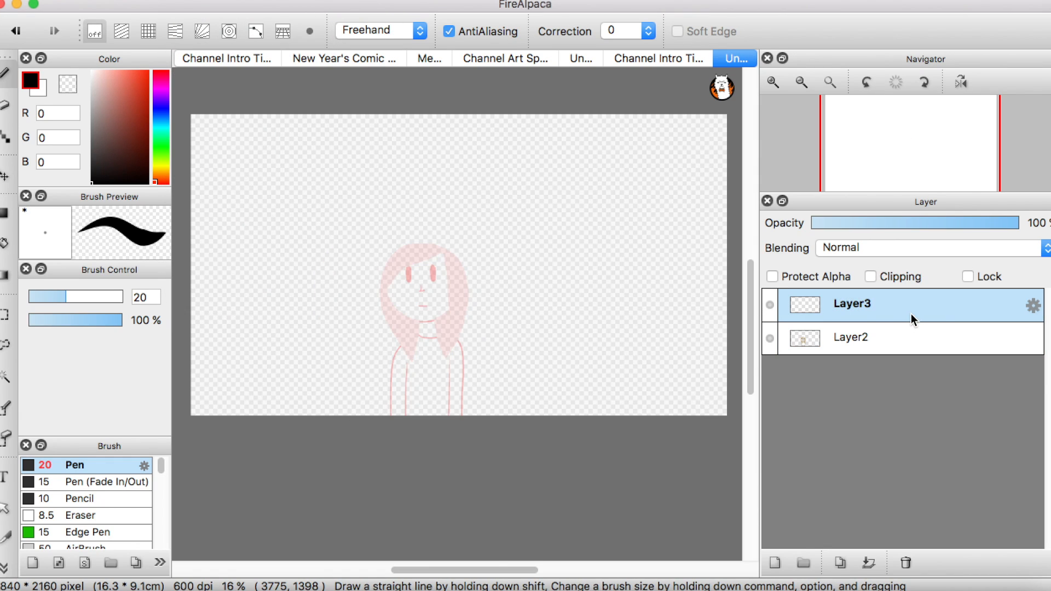
key(super+v)
Step: Return to the Word document and complete the Copy and paste (a layer) line with "Command C and Command V."
click(17, 4)
click(461, 455)
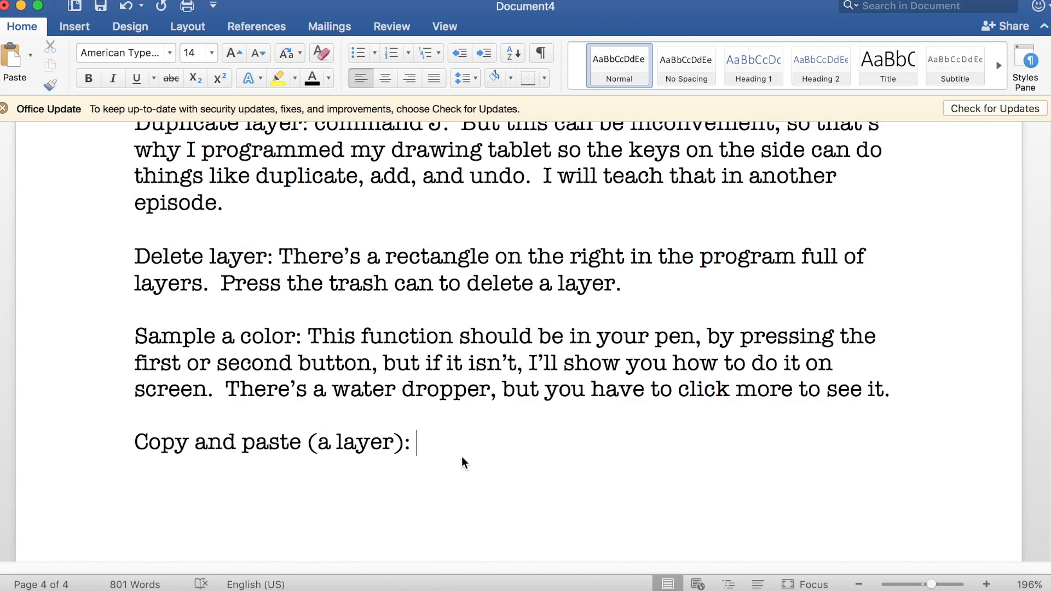
text(Command C and Command V.)
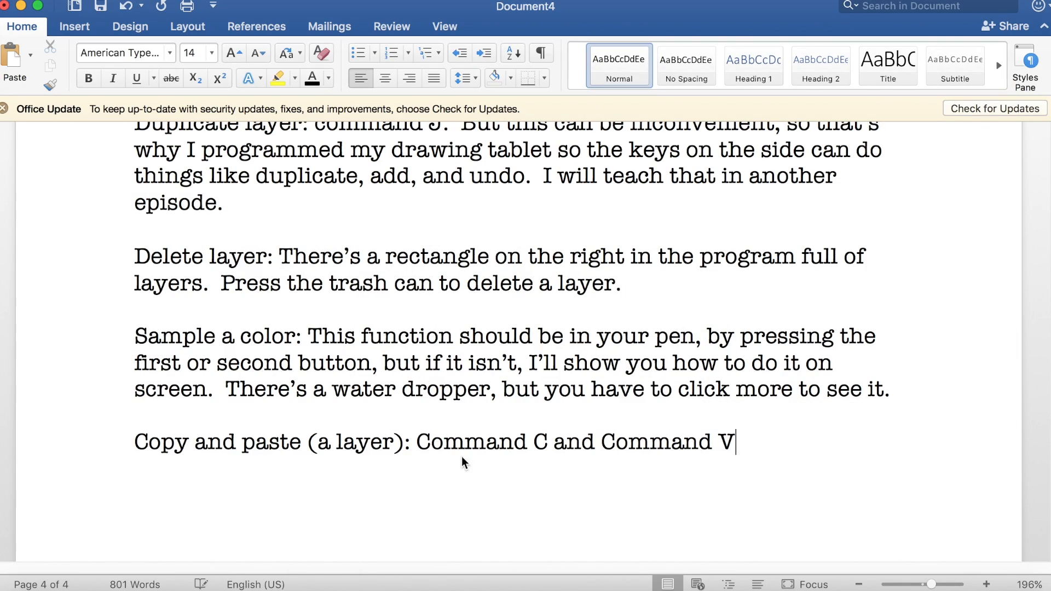
Step: Start a new paragraph on the next page reading "Copy and paste (an element of the drawing):"
key(super+Return)
scroll(461, 455, up, 20)
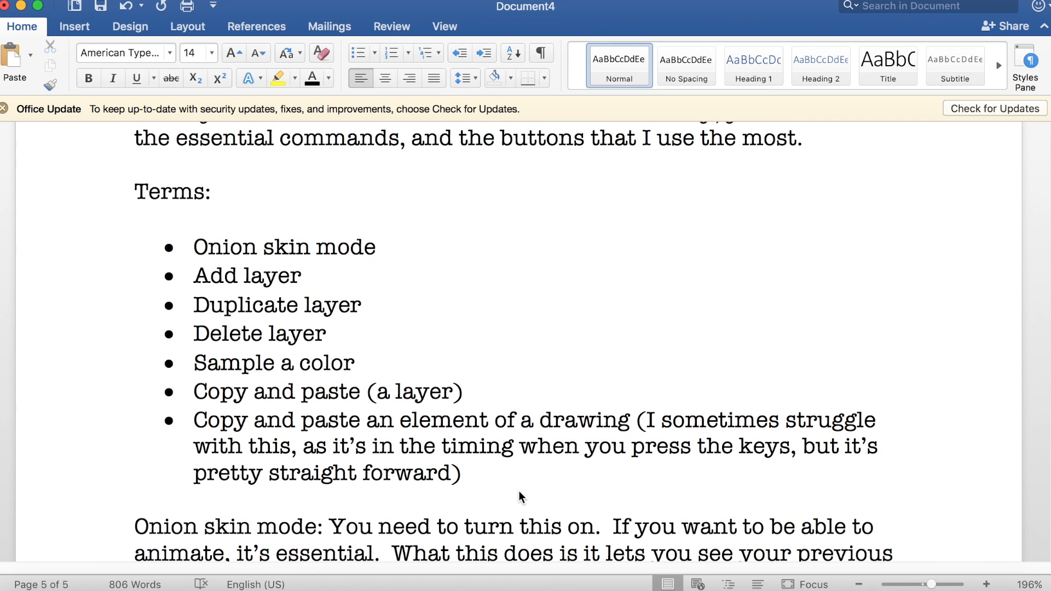
text(Copy and paste )
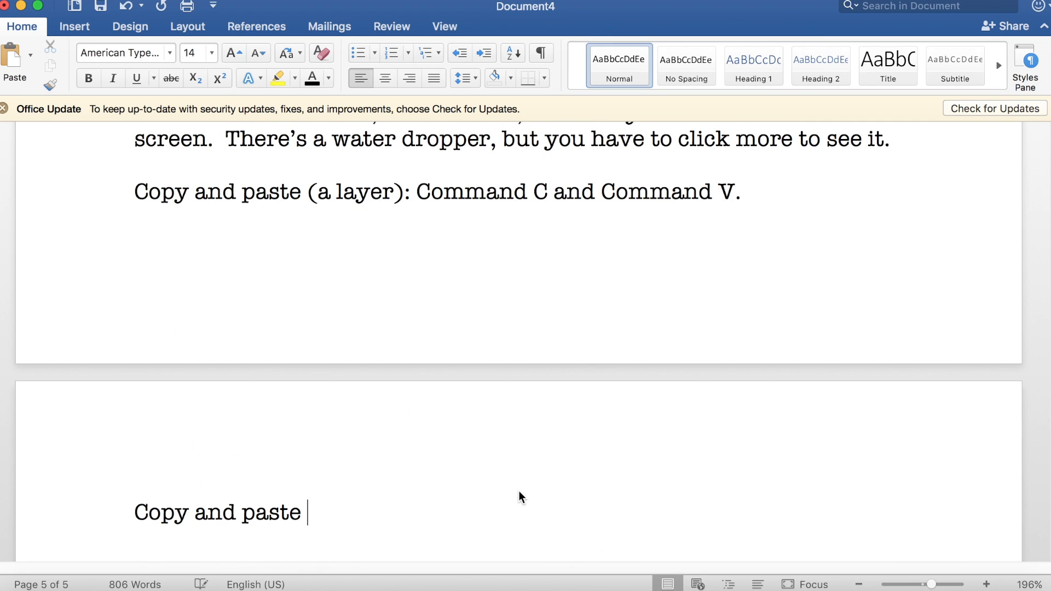
text((an element of the drawing): )
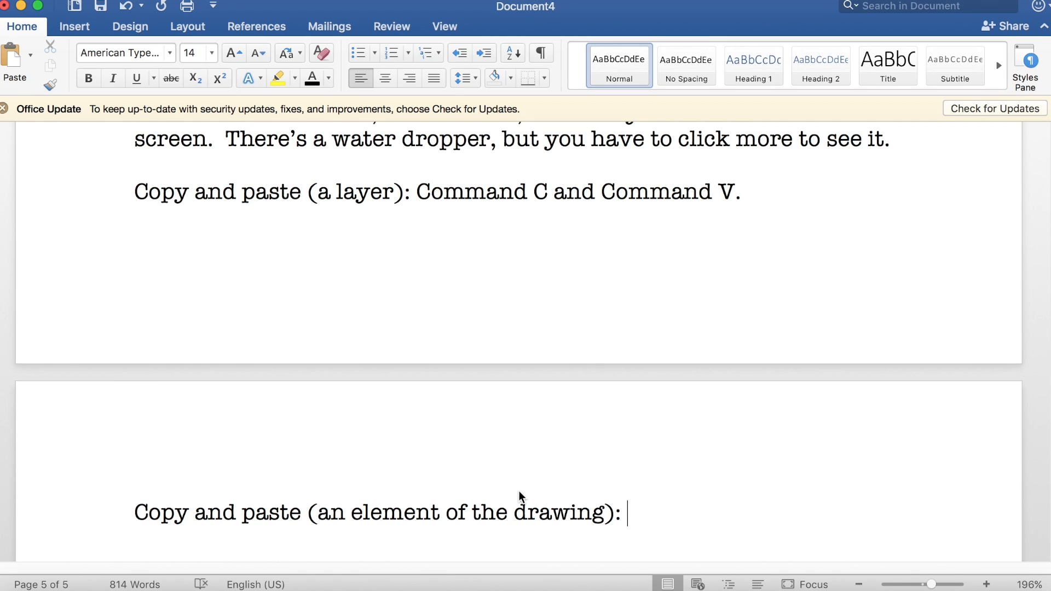
text(I can't really explai)
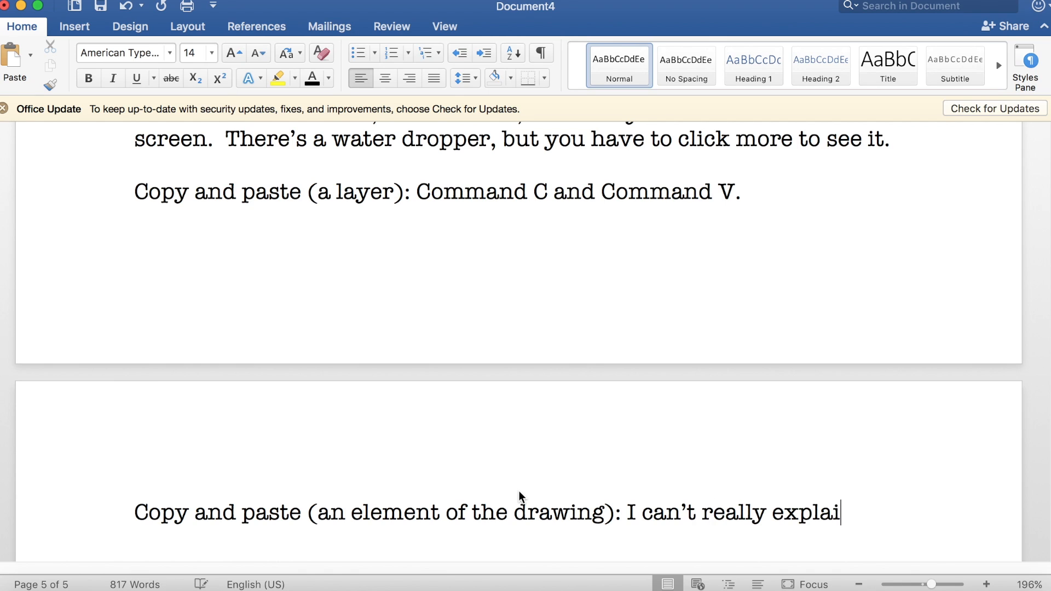
text(n it, you'll have to watch car)
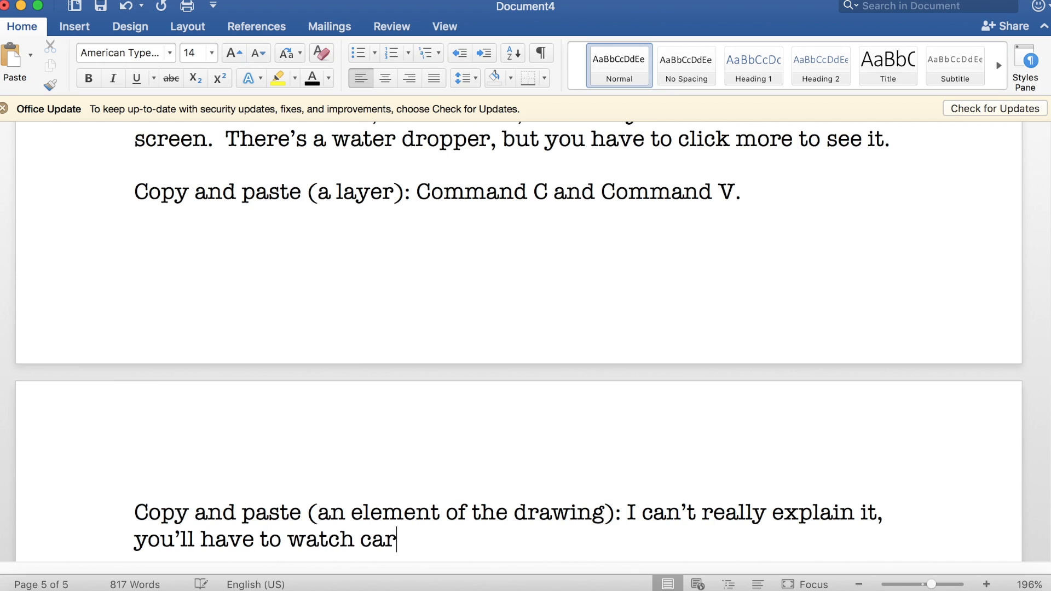
text(efully.)
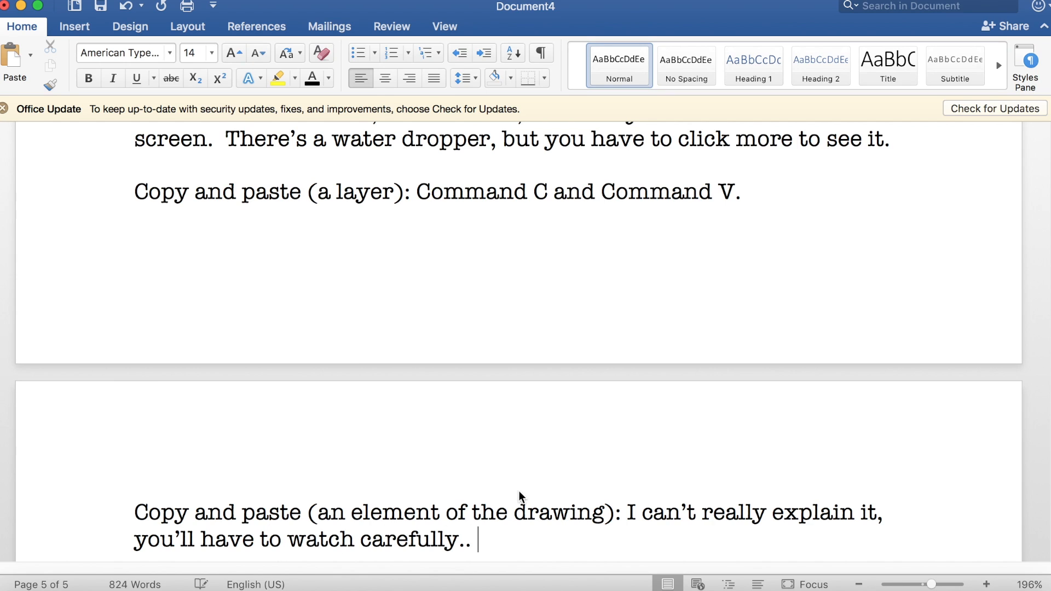
text(  I may type the )
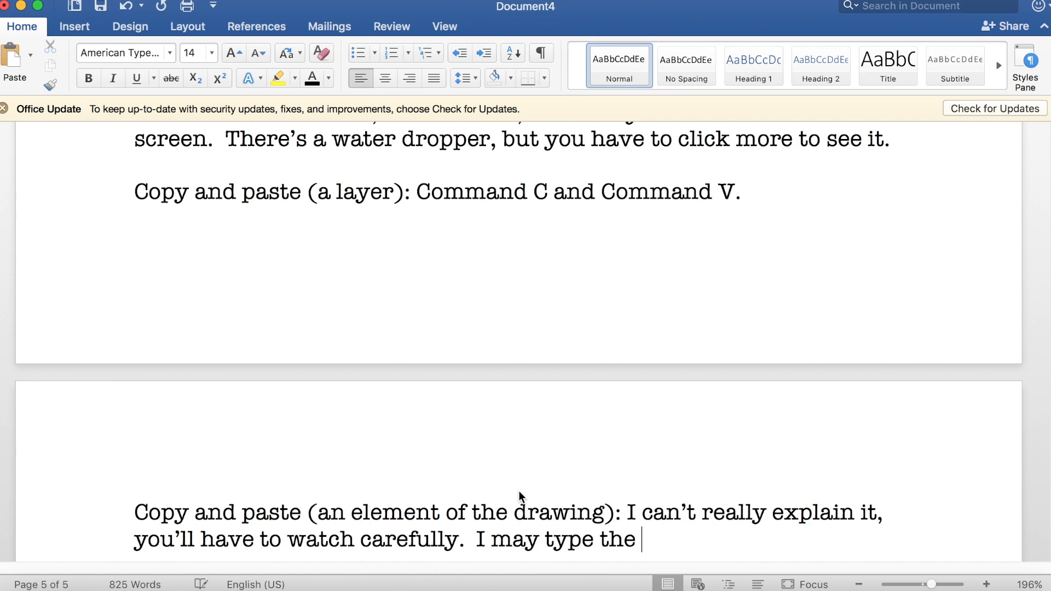
text(commands here after I show you th)
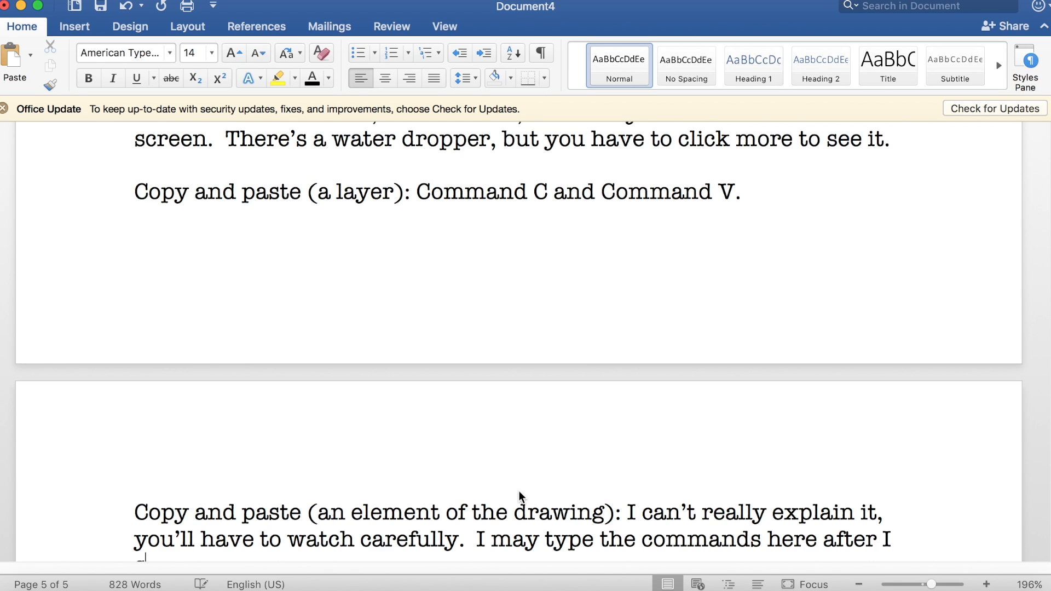
text(ough.)
Step: Switch to FireAlpaca and select the character's nose on Layer4 with the Lasso tool
click(495, 588)
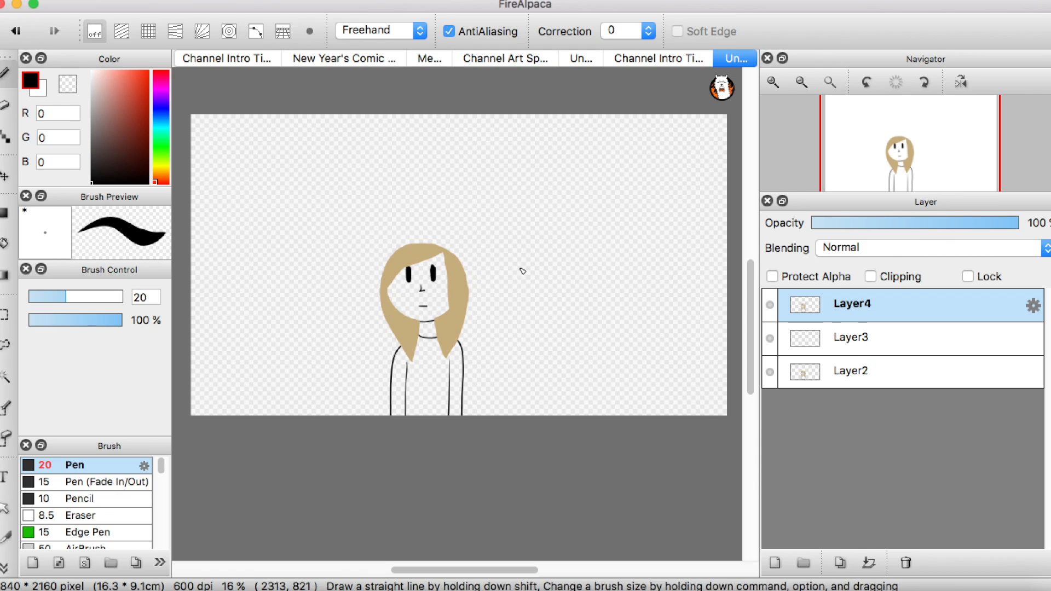
click(774, 83)
click(773, 84)
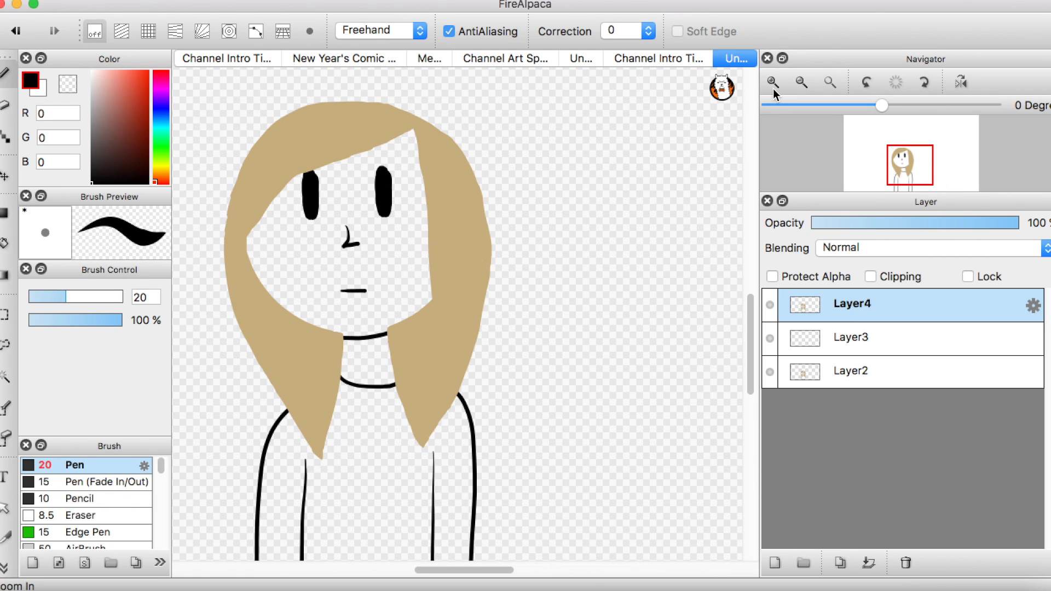
click(7, 346)
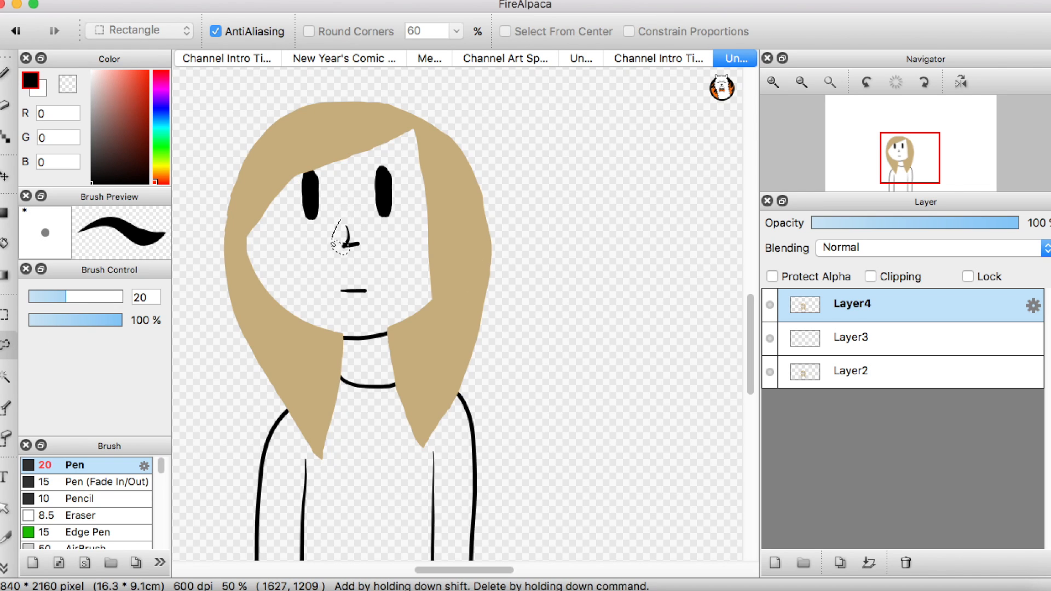
drag(353, 236, 351, 238)
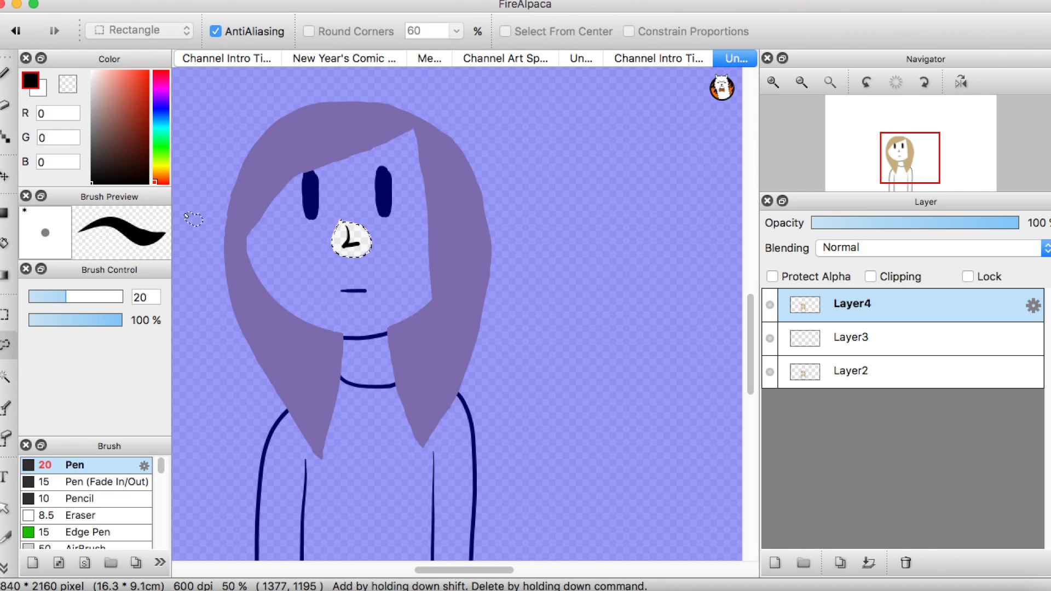
Step: Try to move the selected nose slightly with the Move tool, and clear the selection
key(v)
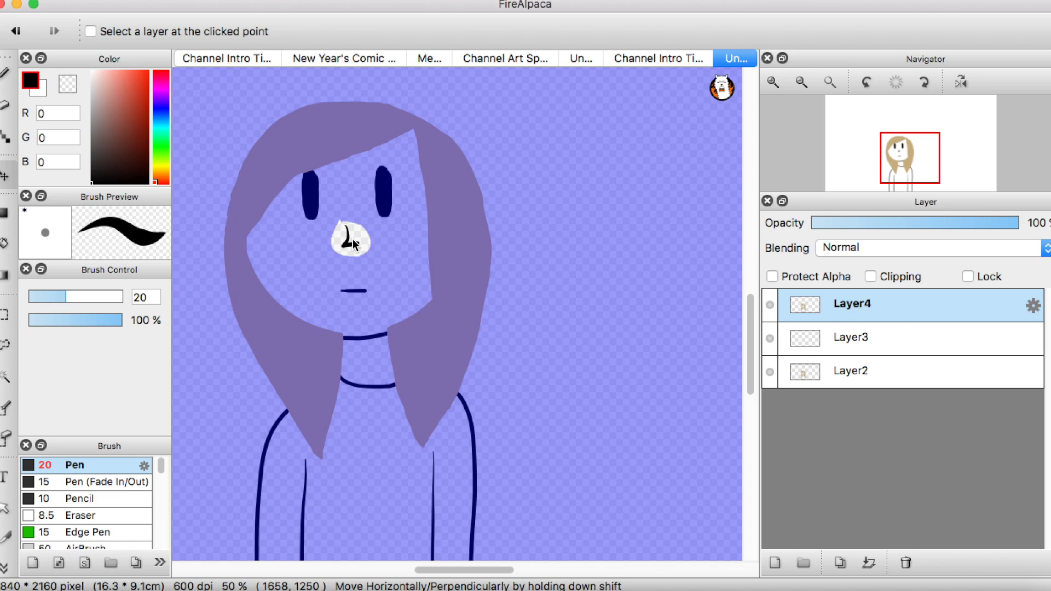
drag(367, 248, 359, 244)
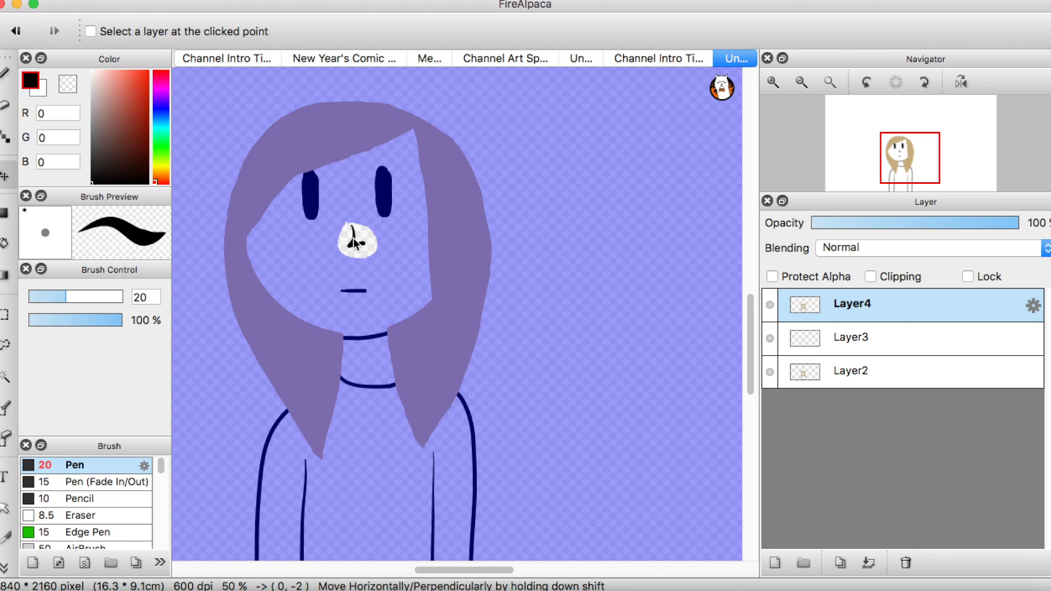
key(super+d)
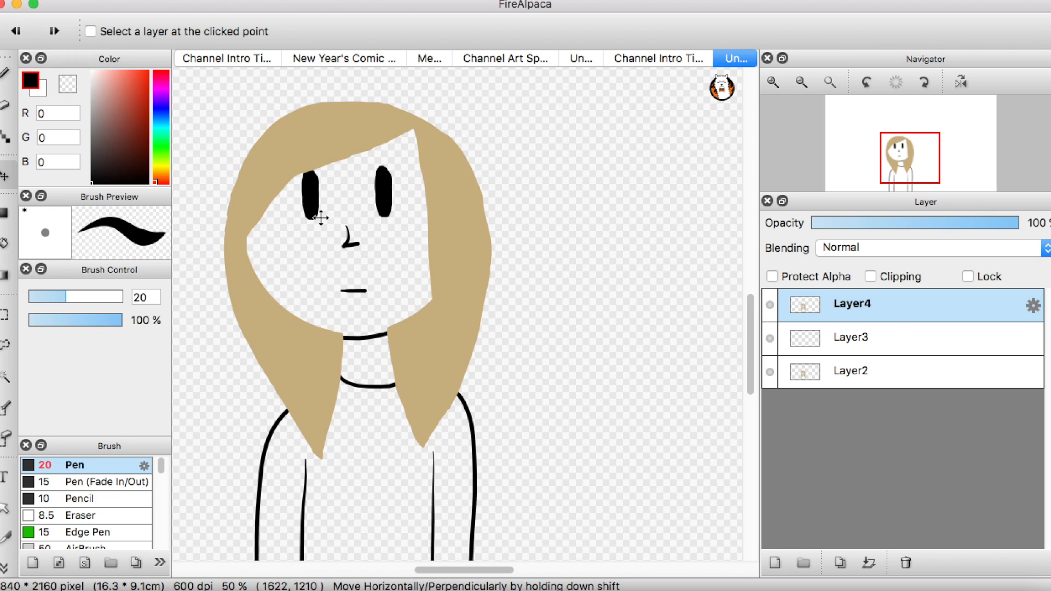
Step: Select the nose again with the Lasso tool and try to move it with the Move tool
click(8, 345)
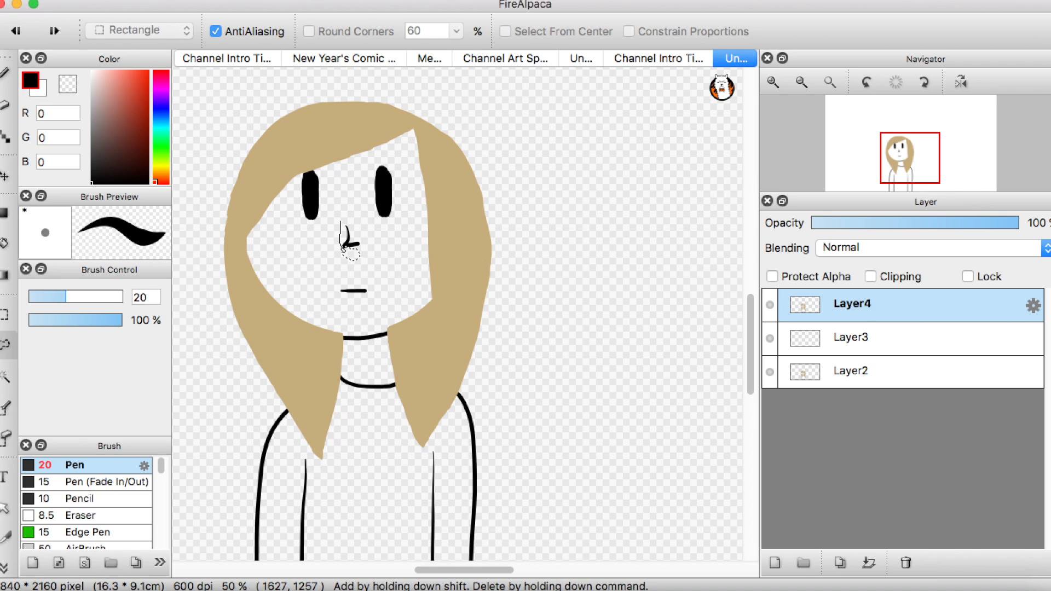
drag(364, 228, 357, 226)
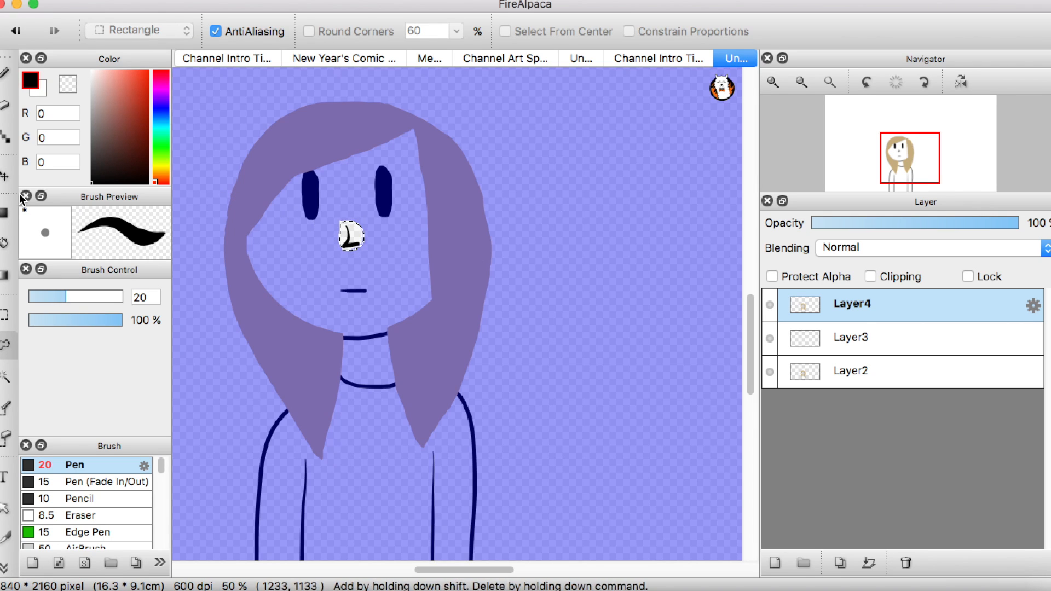
click(5, 176)
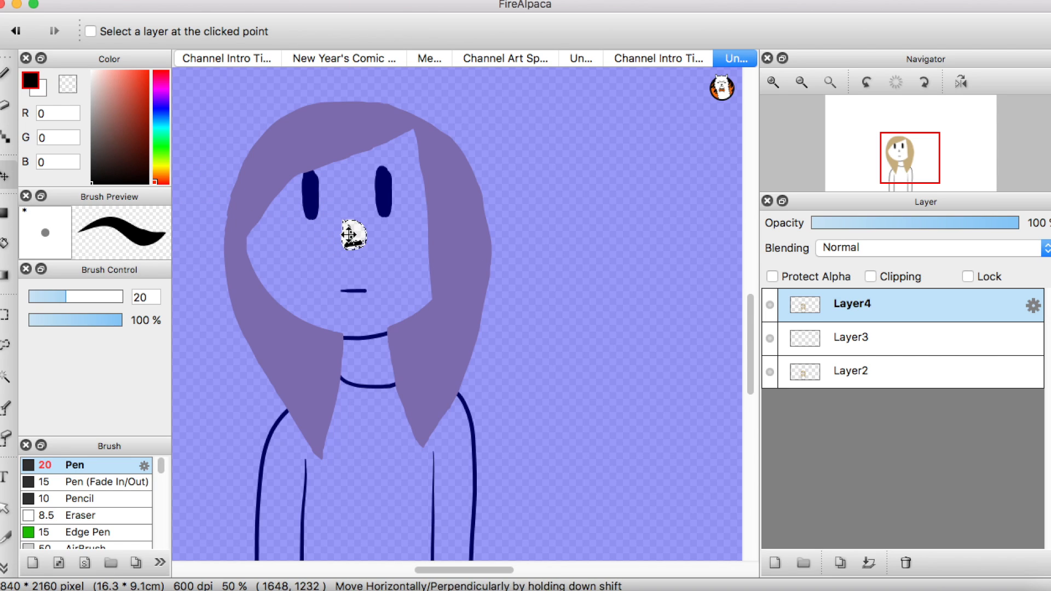
drag(353, 236, 346, 235)
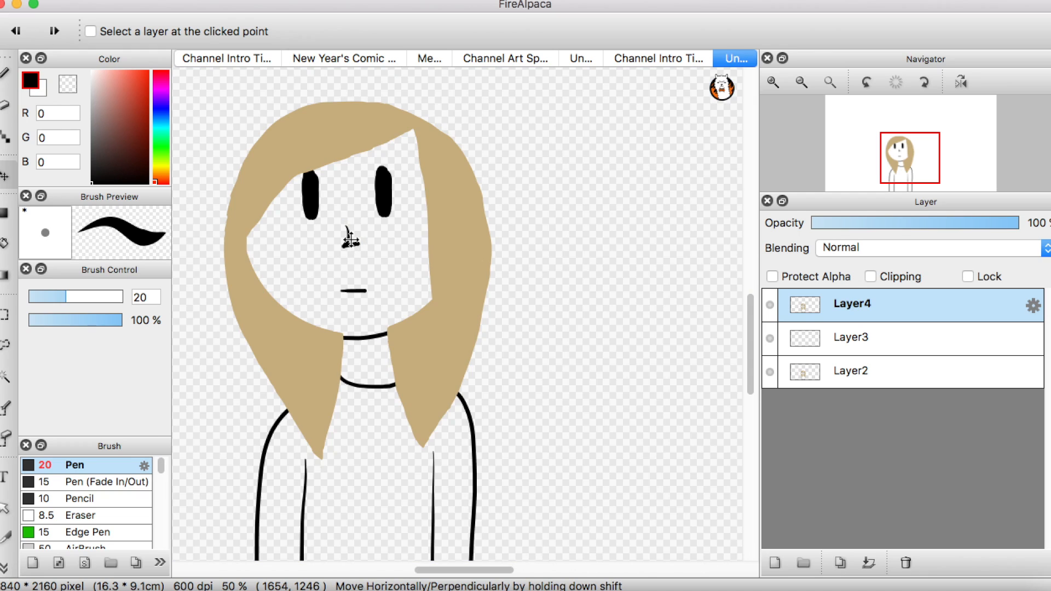
Step: Lasso the character's mouth, try to move it with the Move tool, and undo the attempt
click(7, 345)
mouse_move(365, 283)
mouse_down()
mouse_move(373, 299)
mouse_move(371, 284)
mouse_up()
click(6, 176)
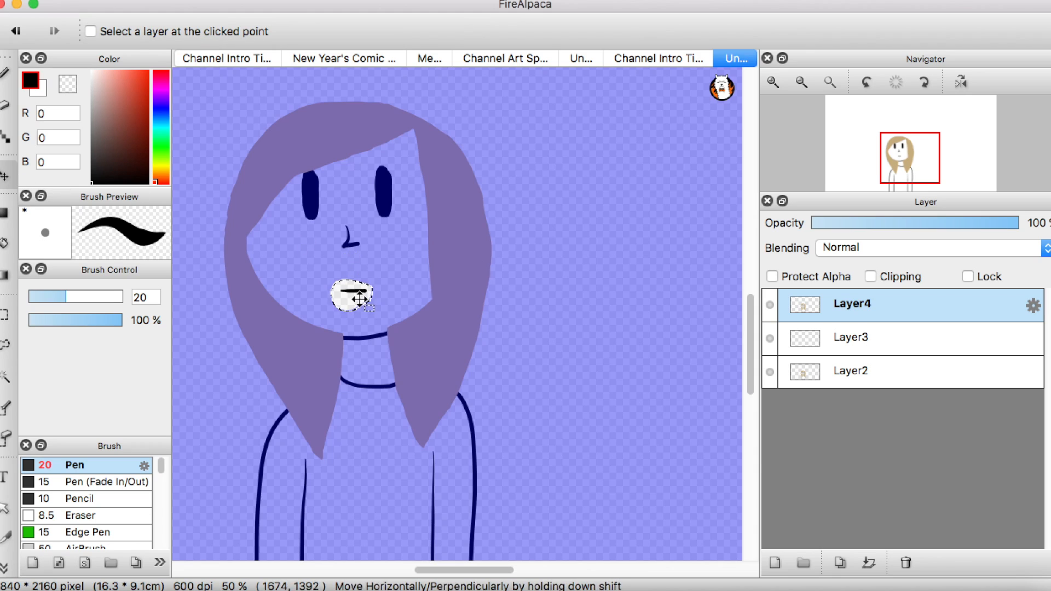
drag(351, 290, 354, 295)
key(super+z)
key(super+z)
Step: Switch to Word and continue the drawing-element paragraph with "Again, it was being finicky. I can't always get it to work."
click(17, 6)
click(377, 499)
text(Again)
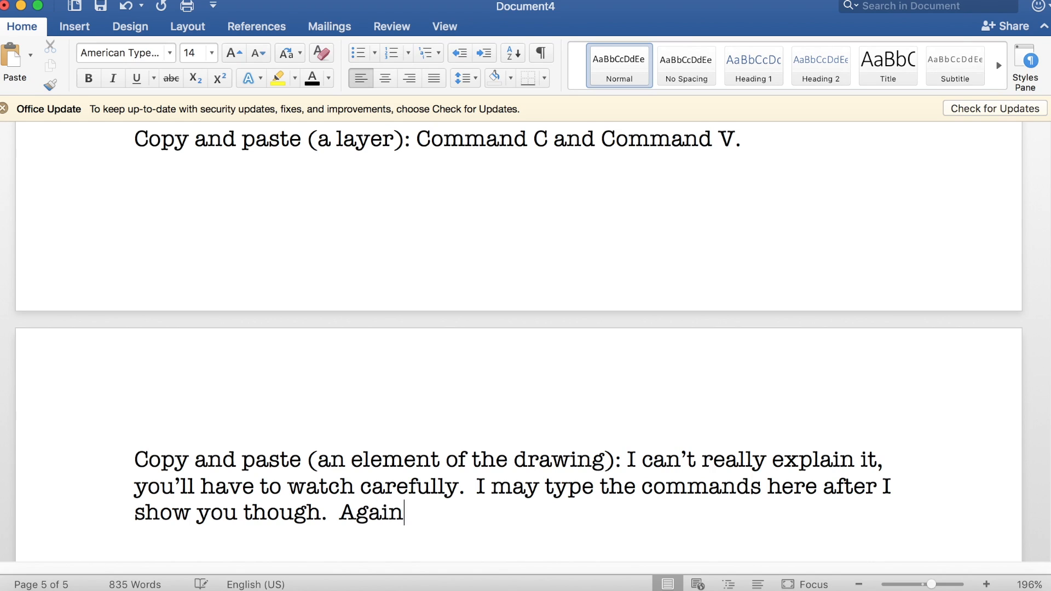
text(, it was being finicky.. )
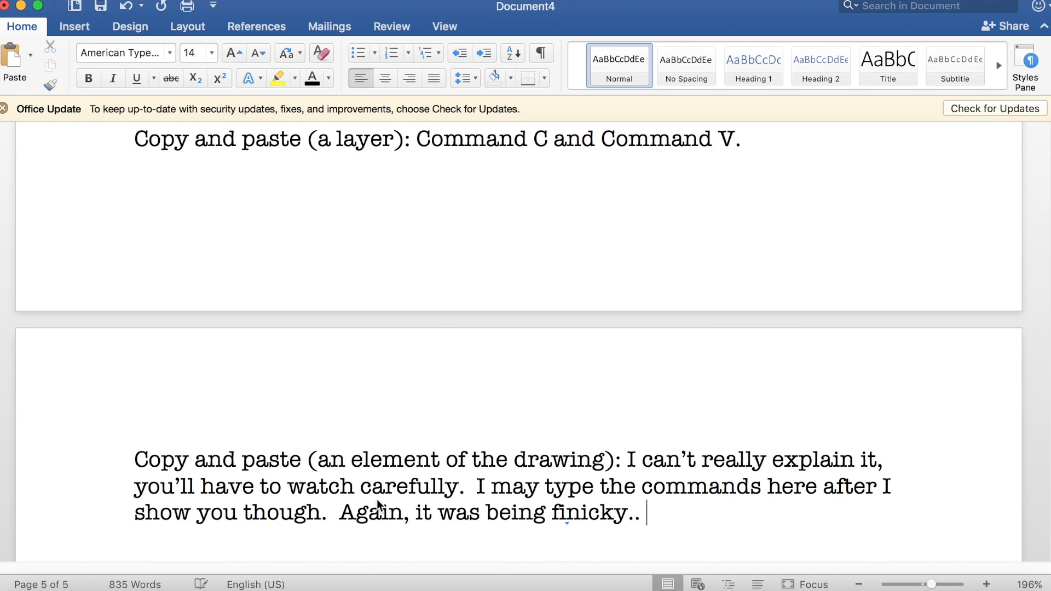
text(I can't always get it to work,)
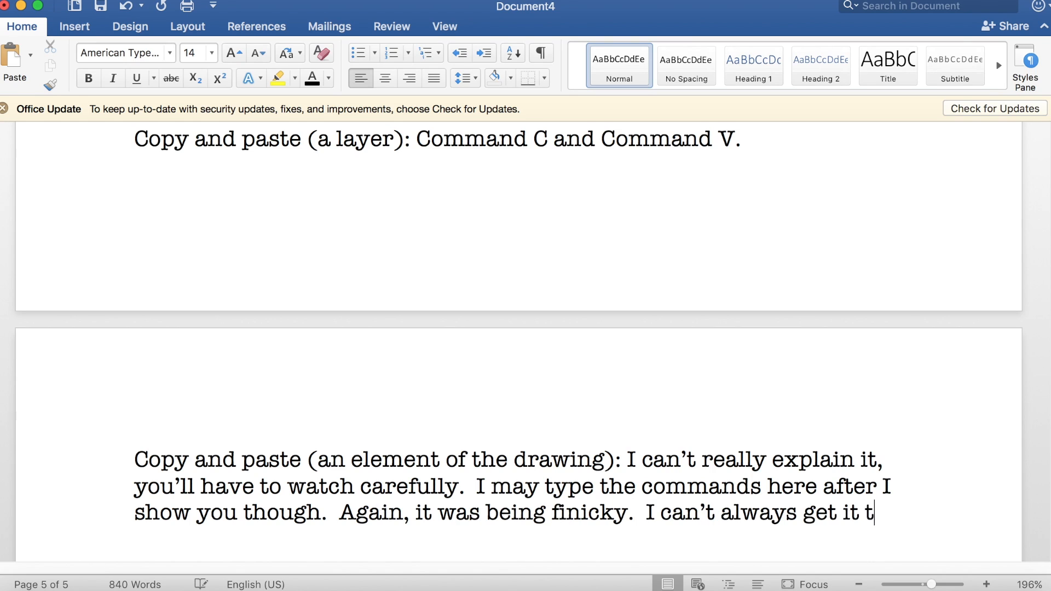
text(. You)
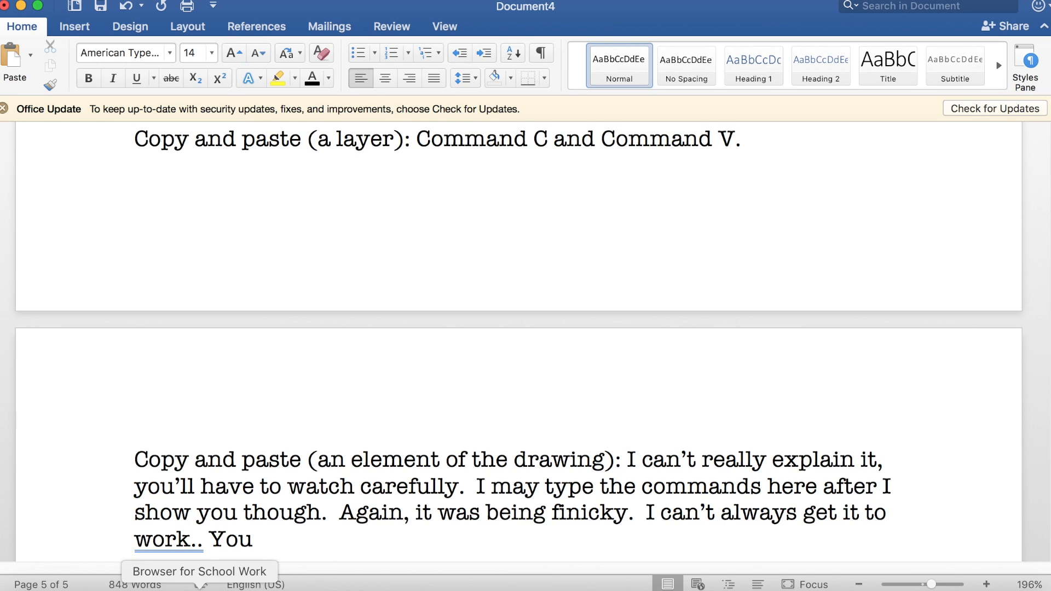
Step: Add the sentence "You click the two merging rectangle things on the far left, then draw around what you want to copy and paste."
click(196, 544)
key(BackSpace)
click(261, 500)
text(clic)
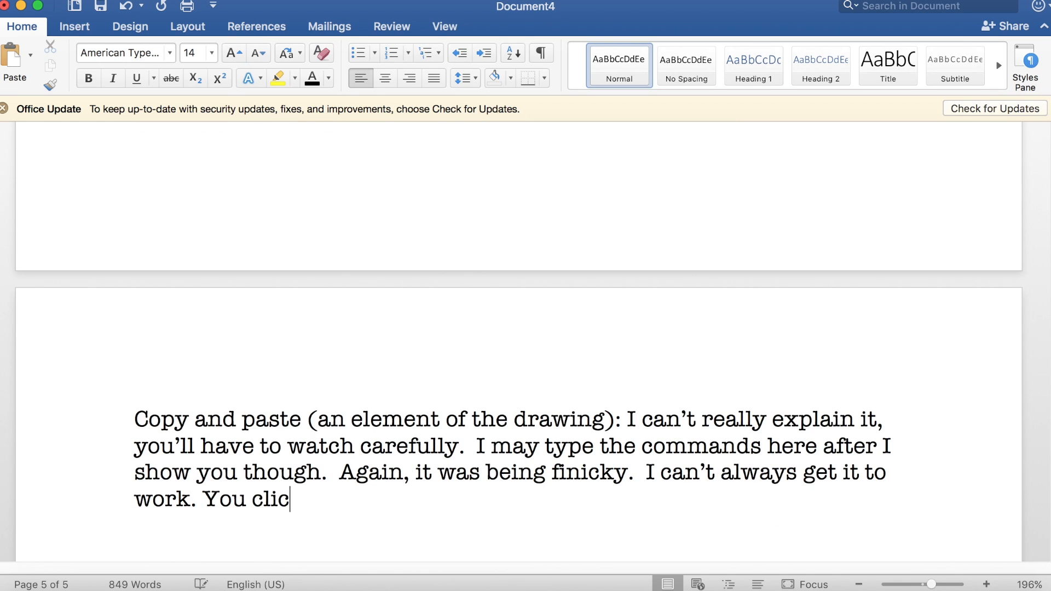
text(k the two merging rectangle )
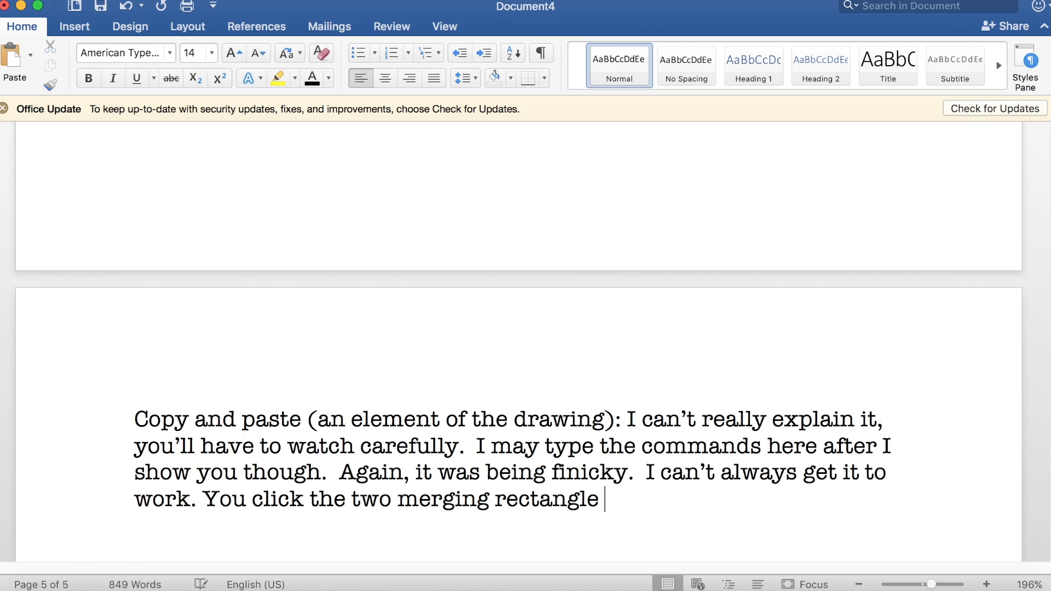
text(things on the far left, then)
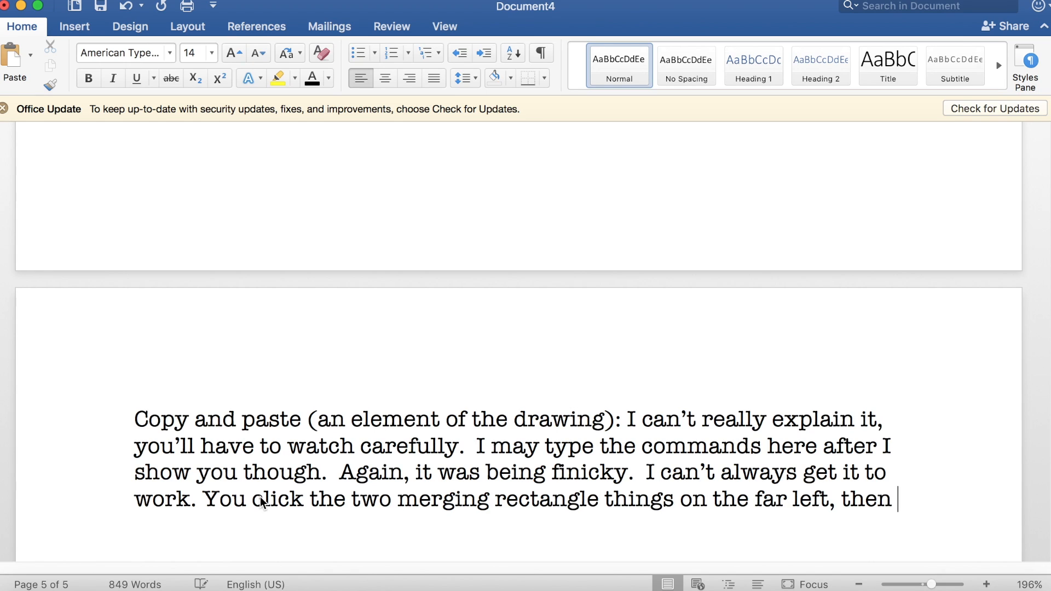
text( draw aroun)
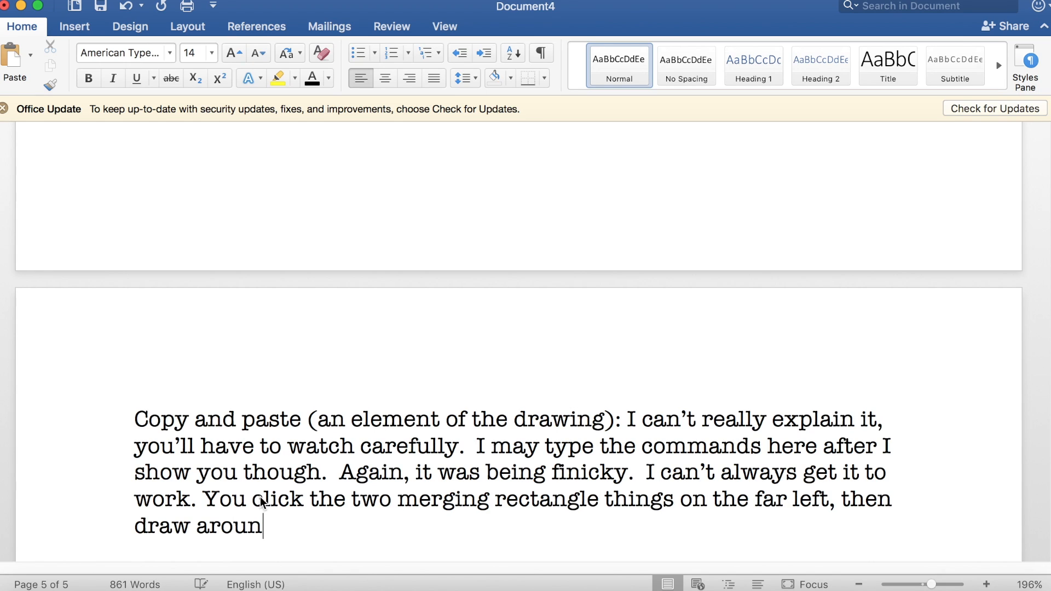
text(d what you want to copy and paste)
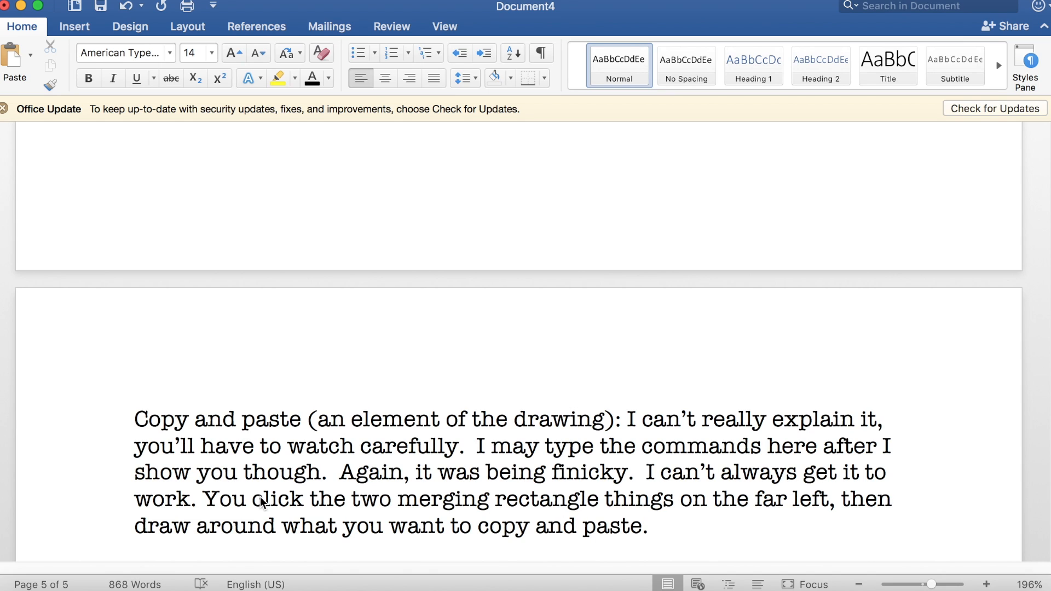
text(.  Then you click the button with the )
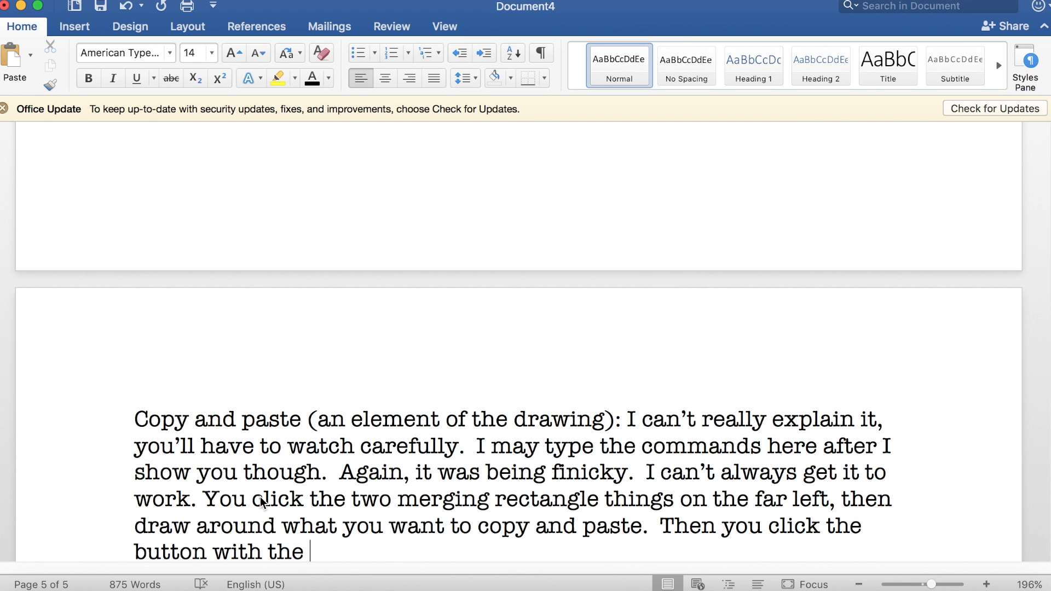
text(cursor)
Step: Add "Then you click the button with the cursor" to the paragraph, and briefly check the Move tool in FireAlpaca before returning to Word
click(462, 583)
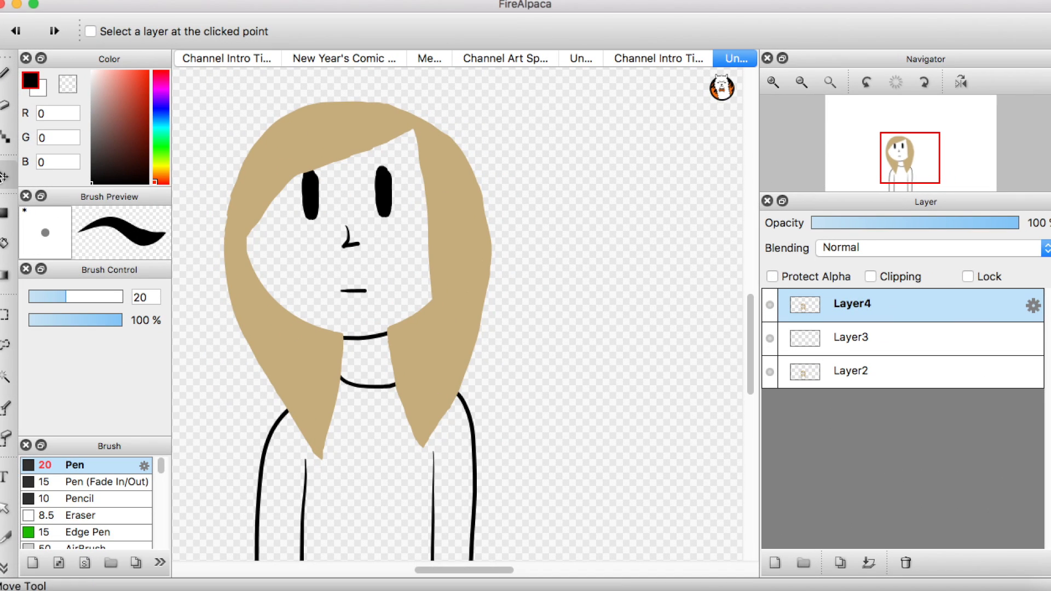
key(super+Tab)
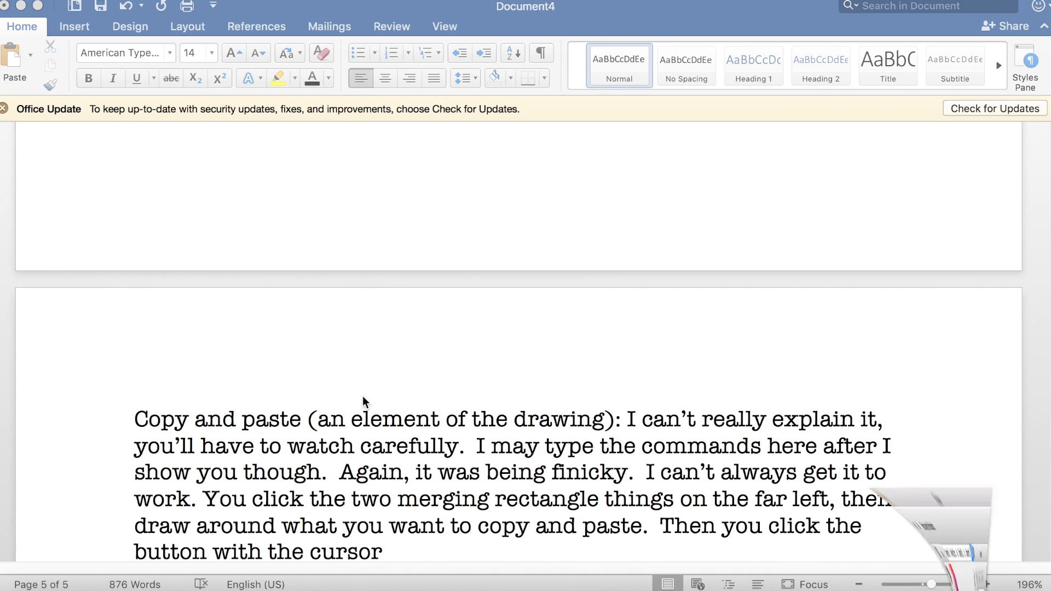
Step: Continue the sentence with ", then hold down on what you want to copy and paste and press command C and command V, holding it down"
text(, then hold down o)
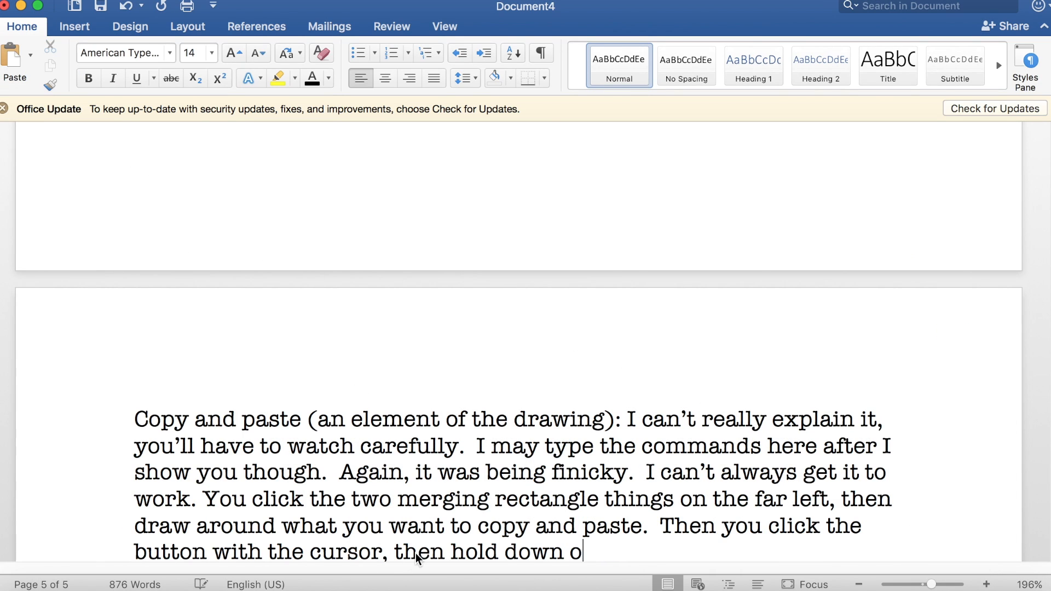
text(n what you want to copy and paste and press co)
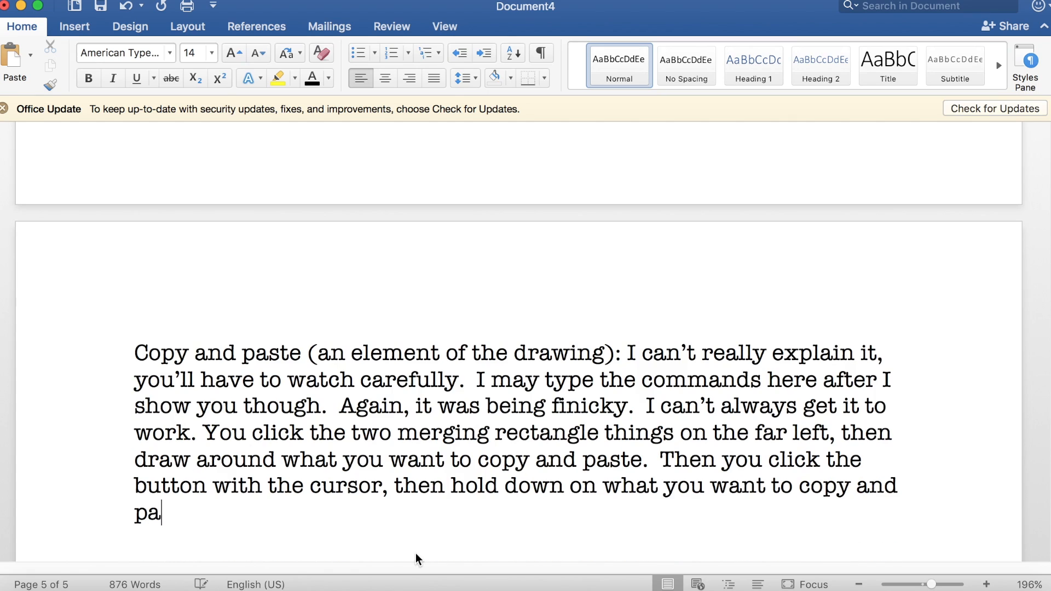
text(mmand C and co)
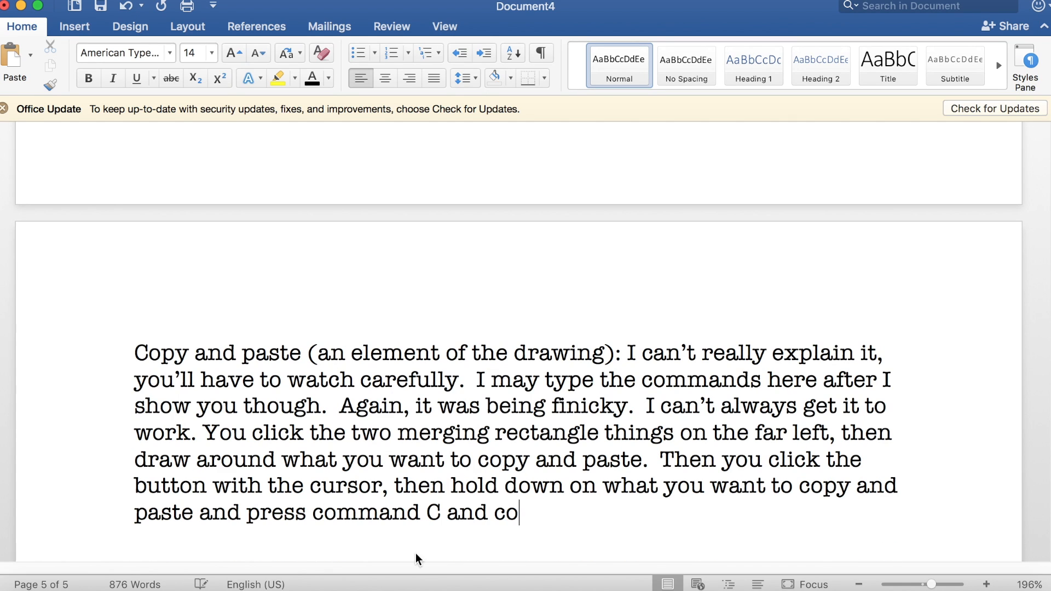
text(mmand V, holding it down)
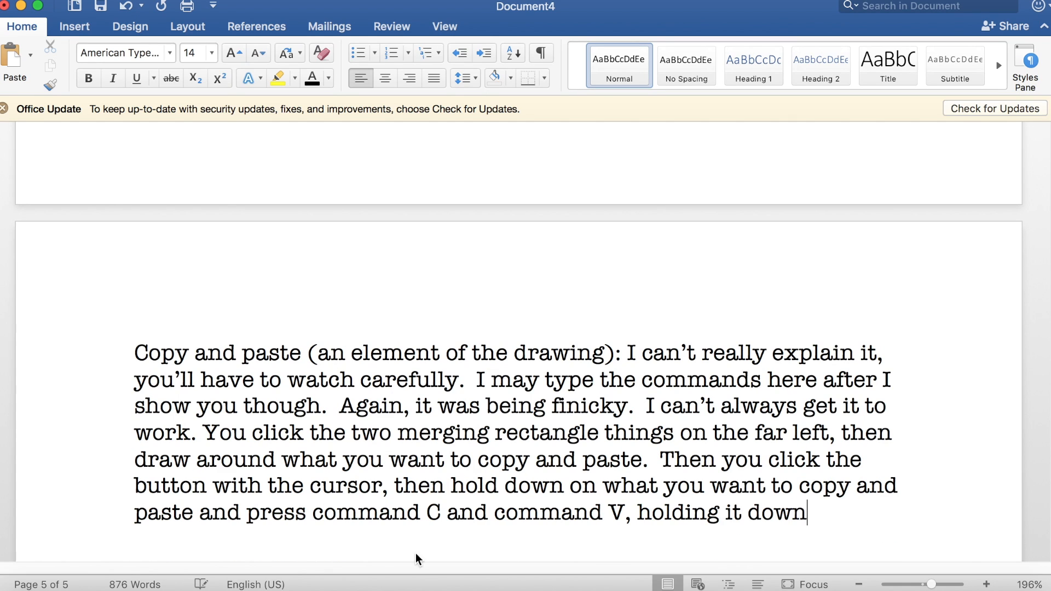
text(.  I did this in a previ)
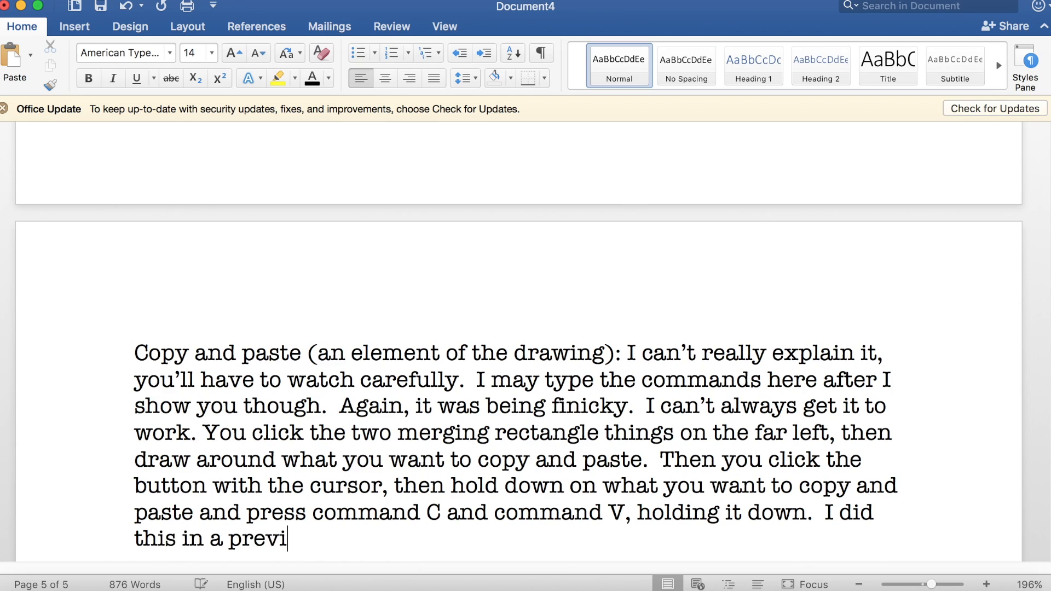
text(ous video with an eye, but)
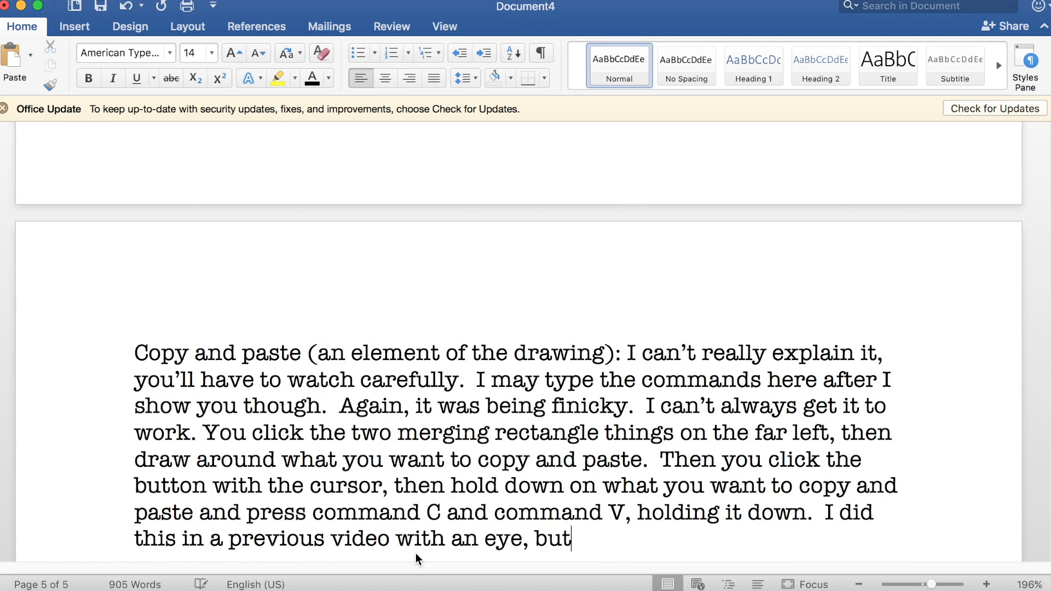
text( I have a hard )
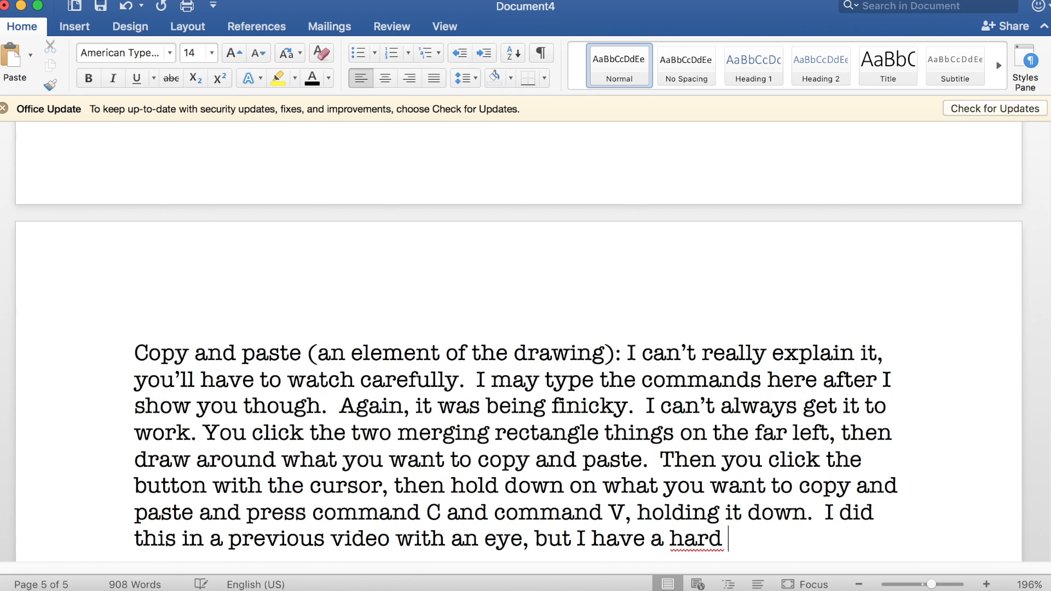
text(time with it.  At least I )
text(kind of know how to do it thou)
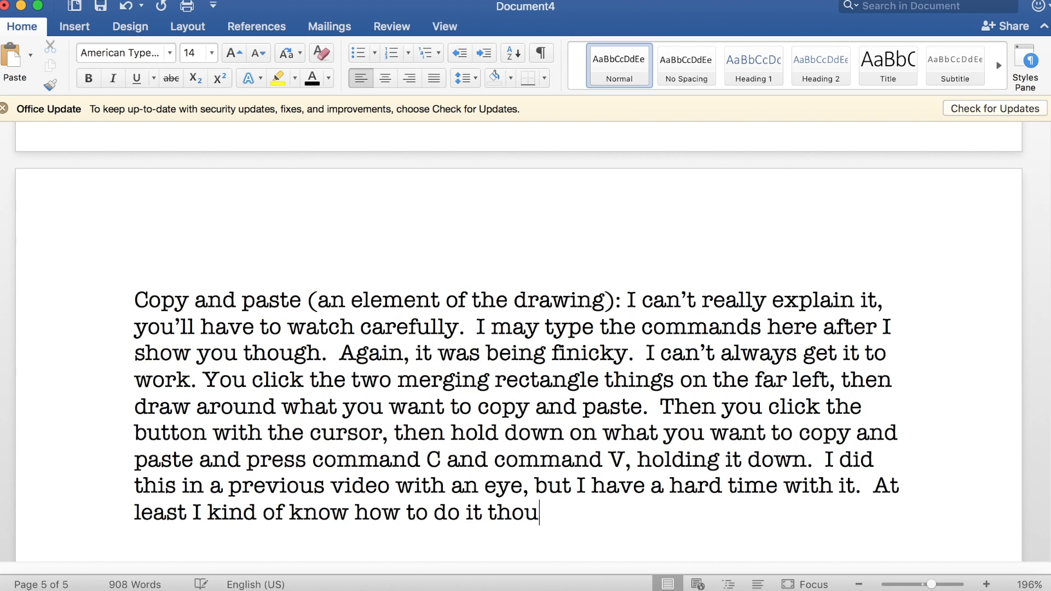
text(gh.)
Step: Finish the sentence with "kind of know how to do it though." and leave a blank line after the paragraph
key(Return)
key(Return)
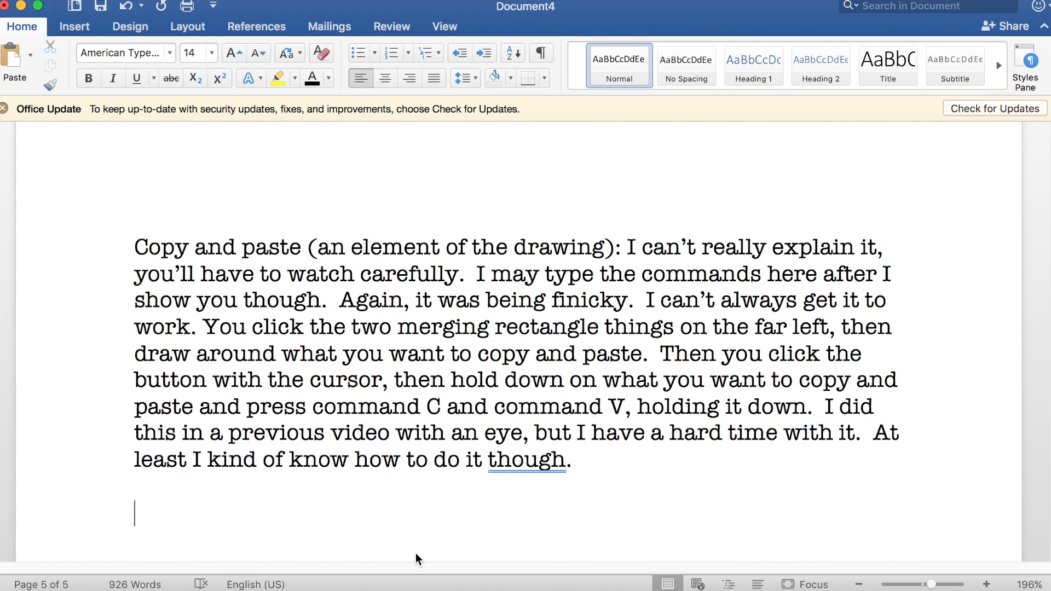
Step: Write a new paragraph reading "Tips: Always, always, always zoom in after coloring. I can't stress the importance of this enough."
scroll(416, 553, up, 10)
scroll(416, 553, up, 2)
scroll(415, 553, down, 15)
scroll(416, 553, up, 10)
scroll(415, 553, up, 2)
scroll(416, 553, down, 12)
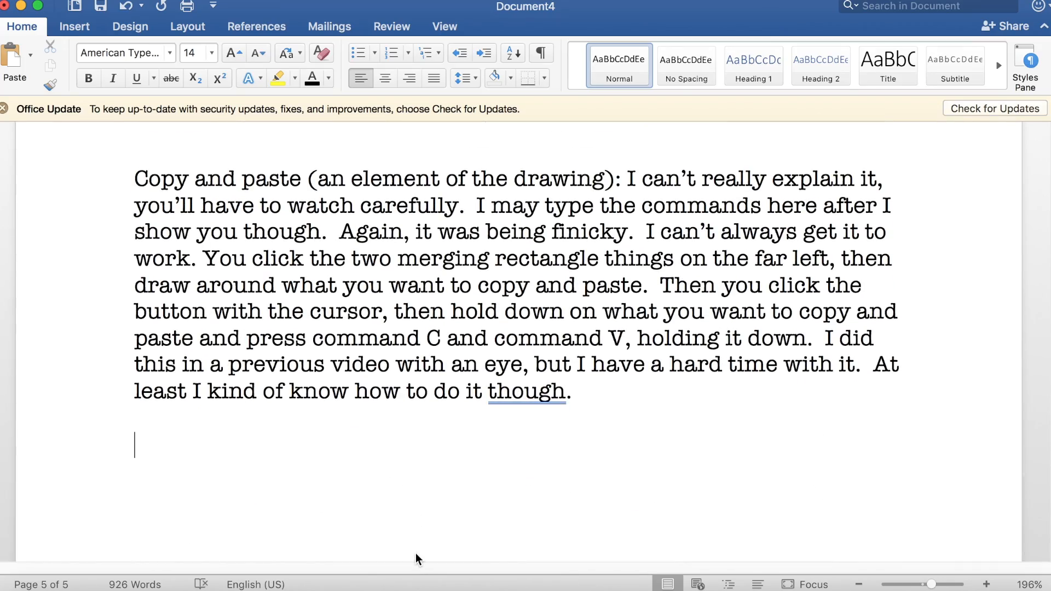
text(Tips: Alw)
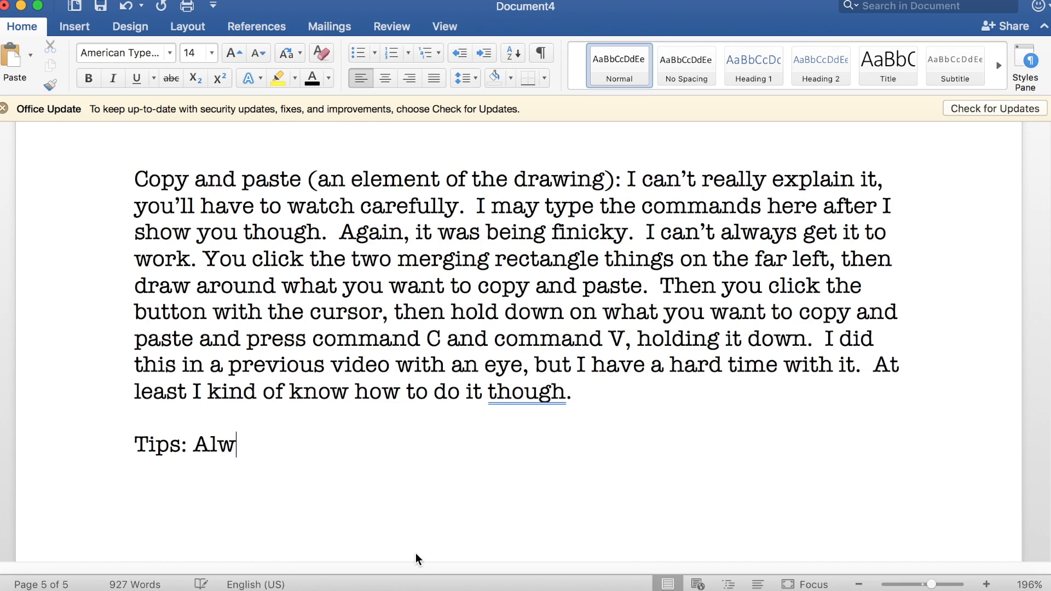
text(ays, always, always)
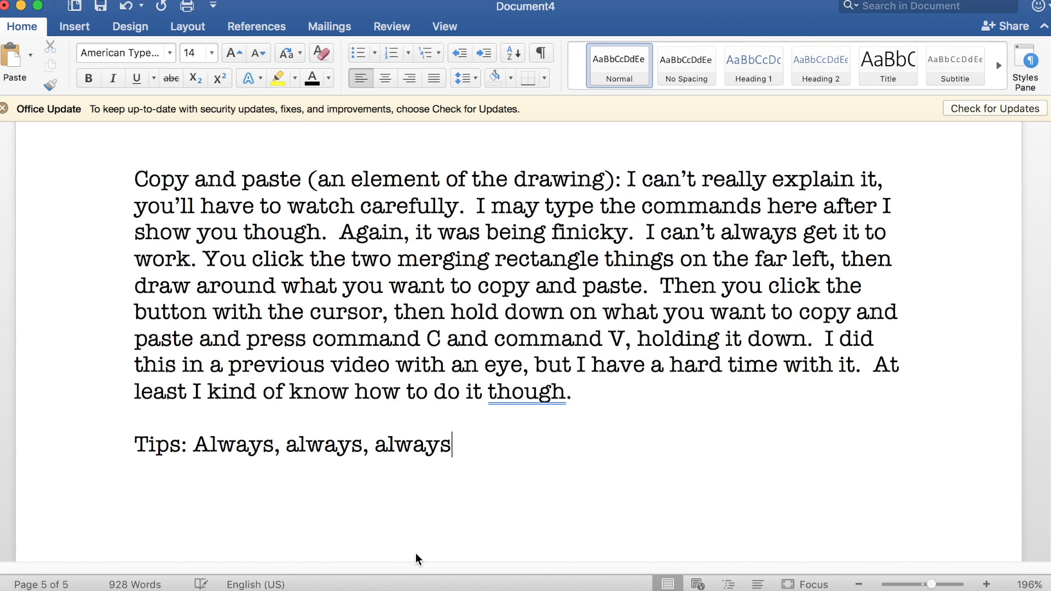
text( zoom in after colorin)
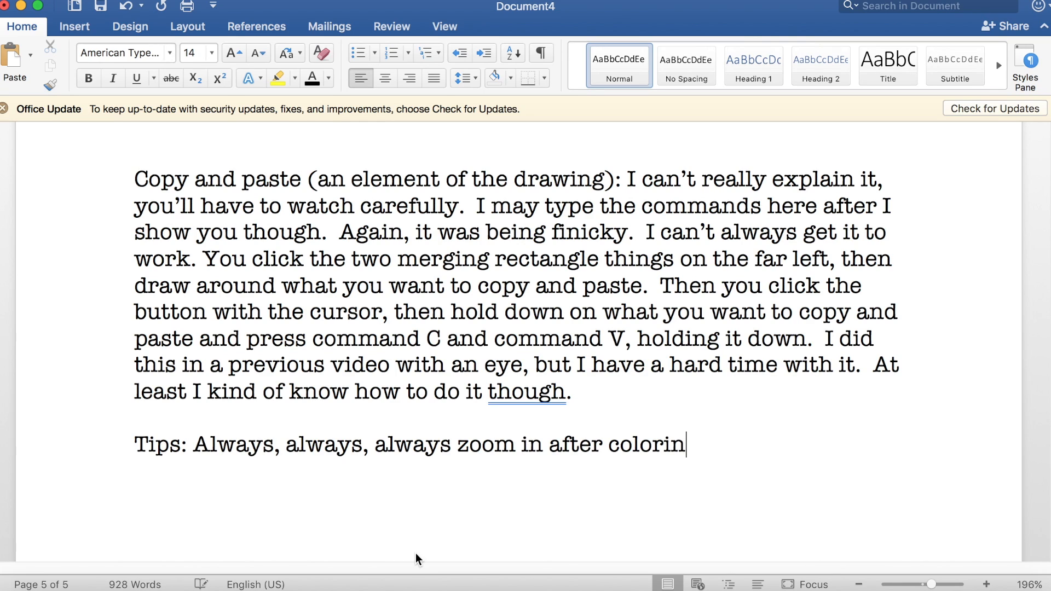
text(g.  I can't stress the i)
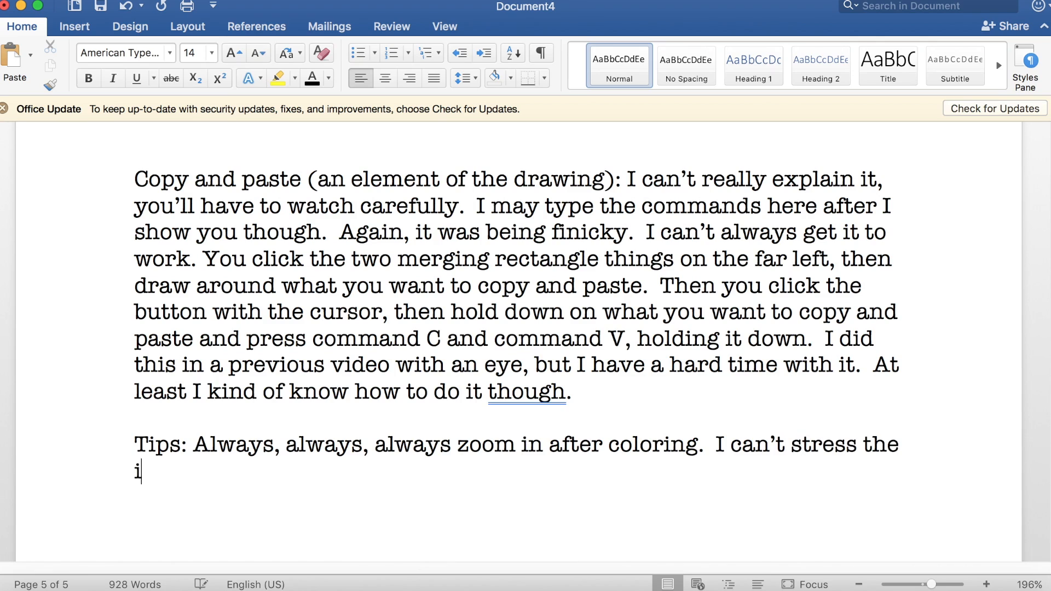
text(mportance of this enough.  )
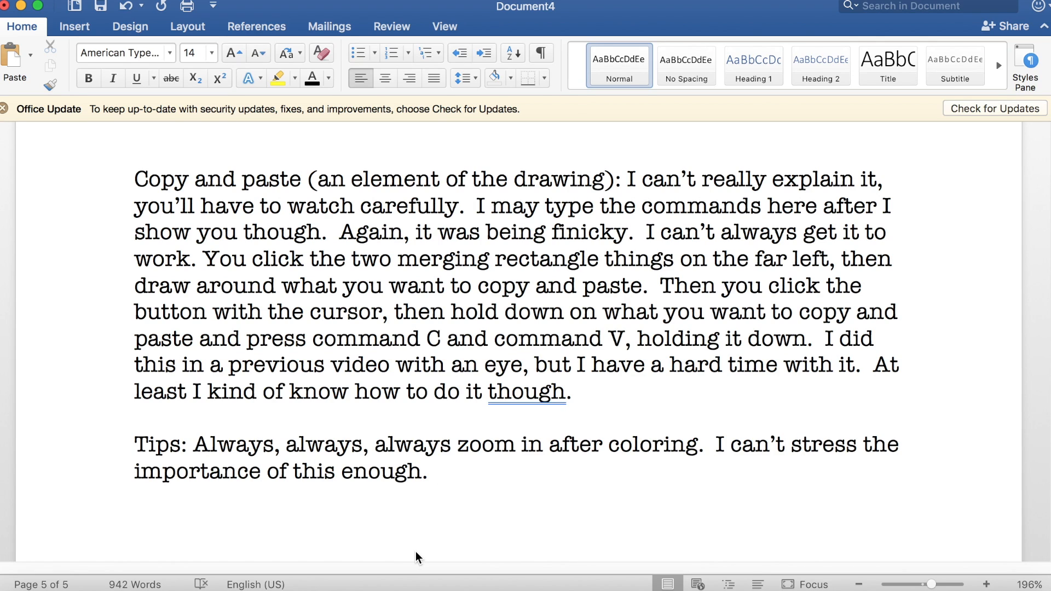
text(When you're done coloring)
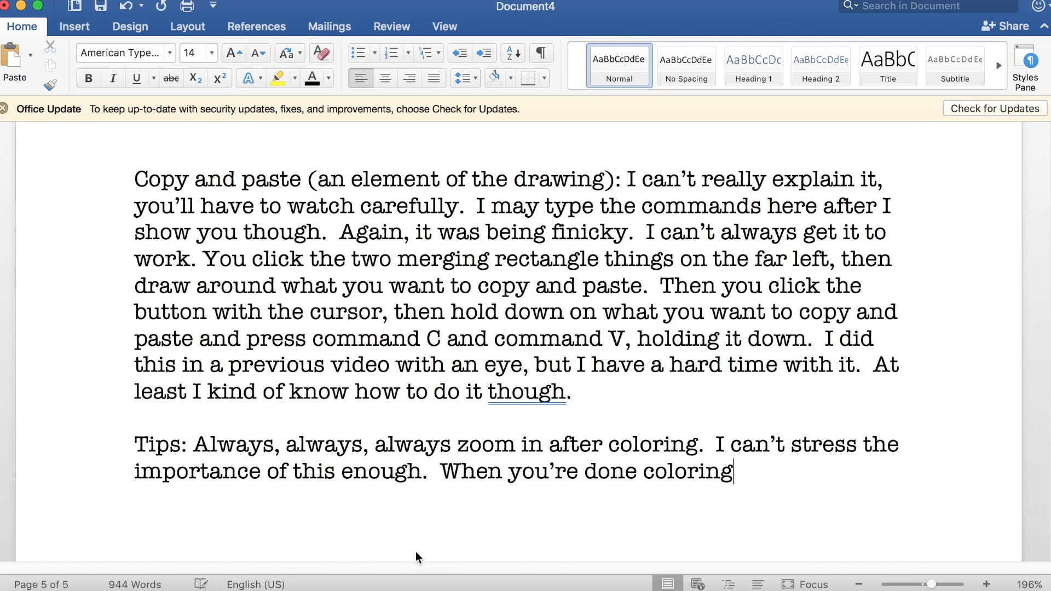
text(, it looks colored in and fine.)
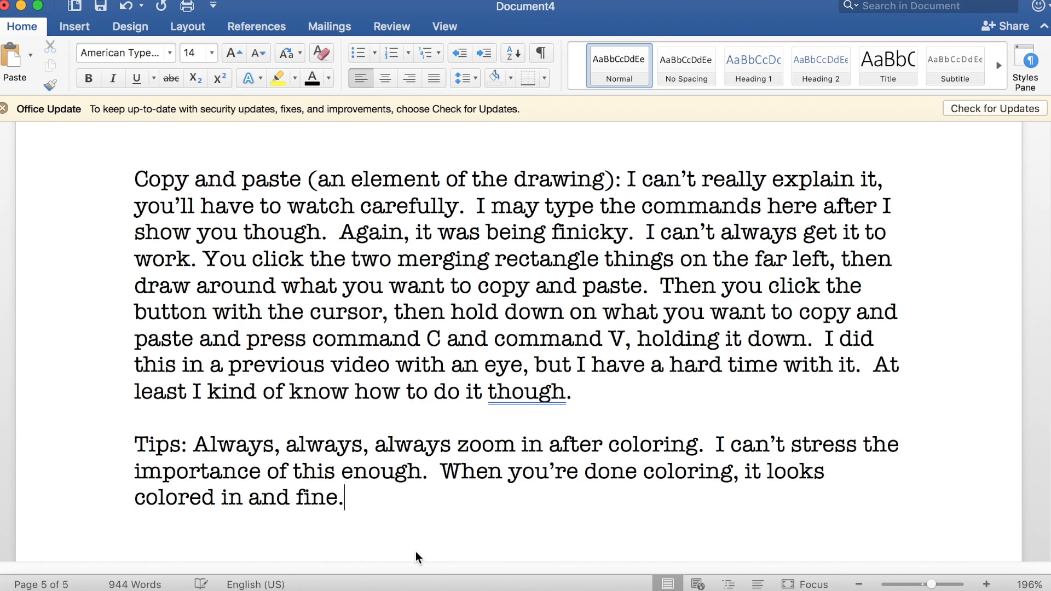
text(  But use the magnify)
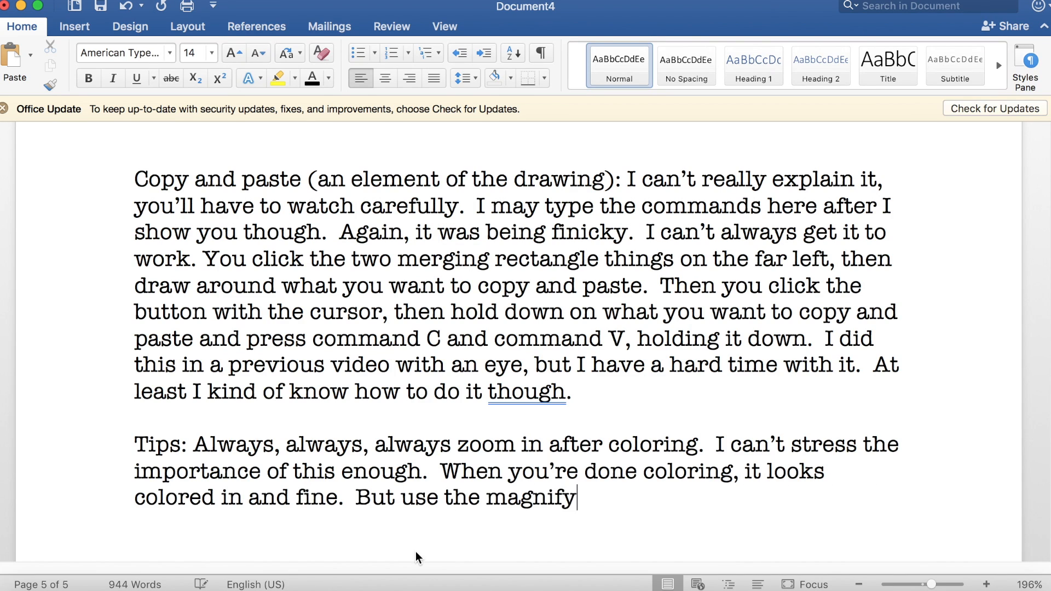
text(ing glass on the right (it should be easy to spot))
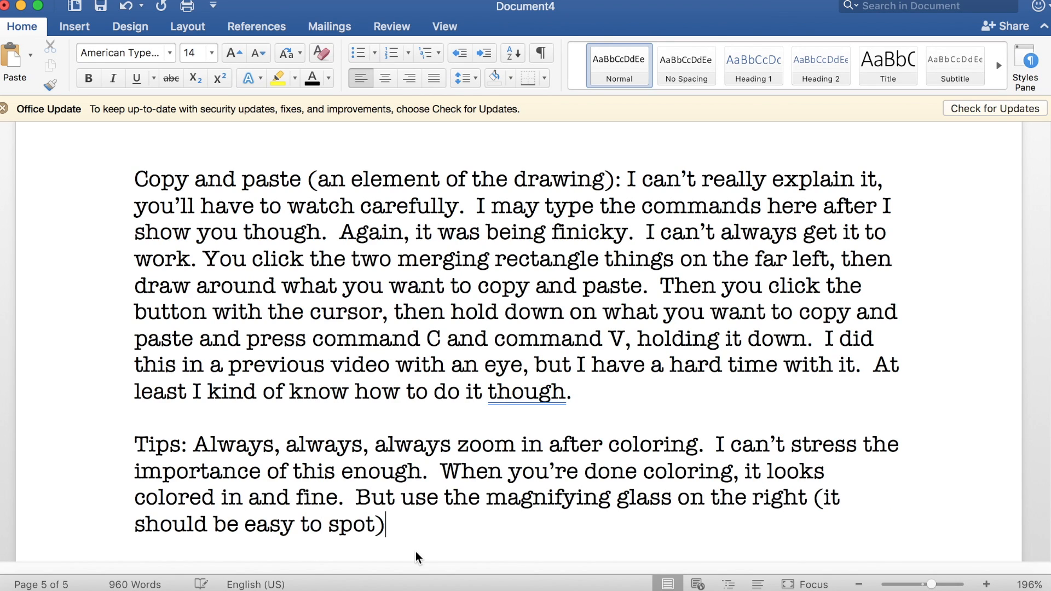
text(, and scroll)
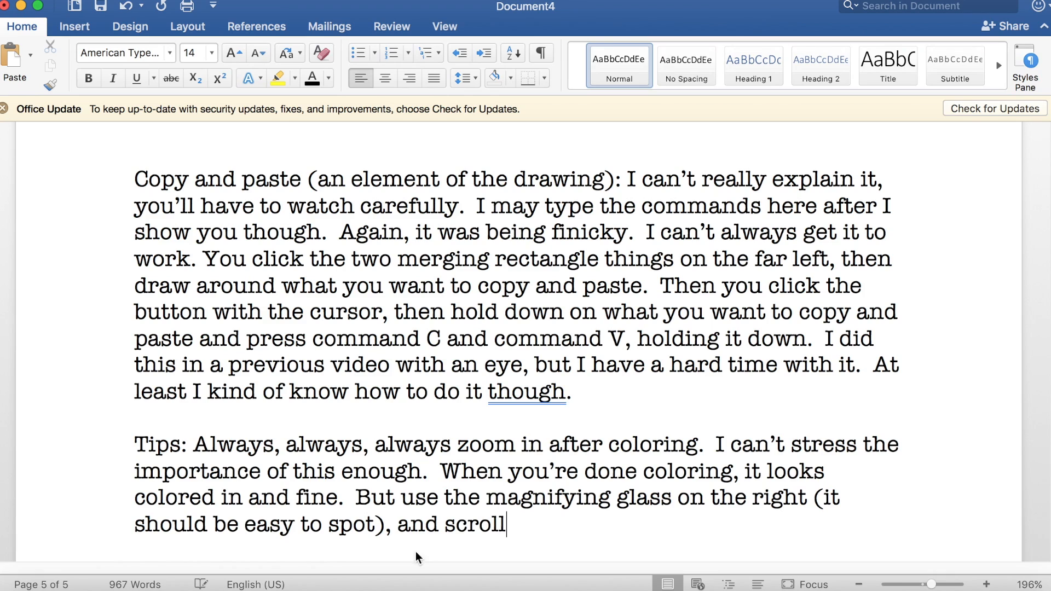
text( around, observing your work.  You am)
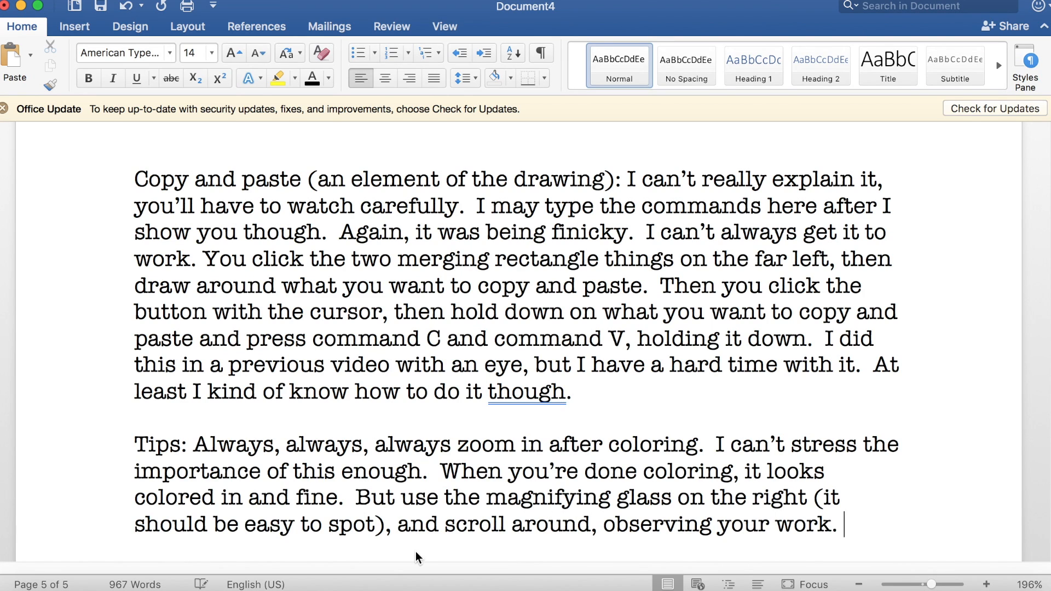
Step: Continue the sentence with "(it should be easy to spot), and scroll around, observing your work. You"
key(BackSpace)
key(BackSpace)
key(BackSpace)
Step: Add "may find some white spots, and fill them in. This is important if you want your art to appear" to the Tips paragraph
text(may find some)
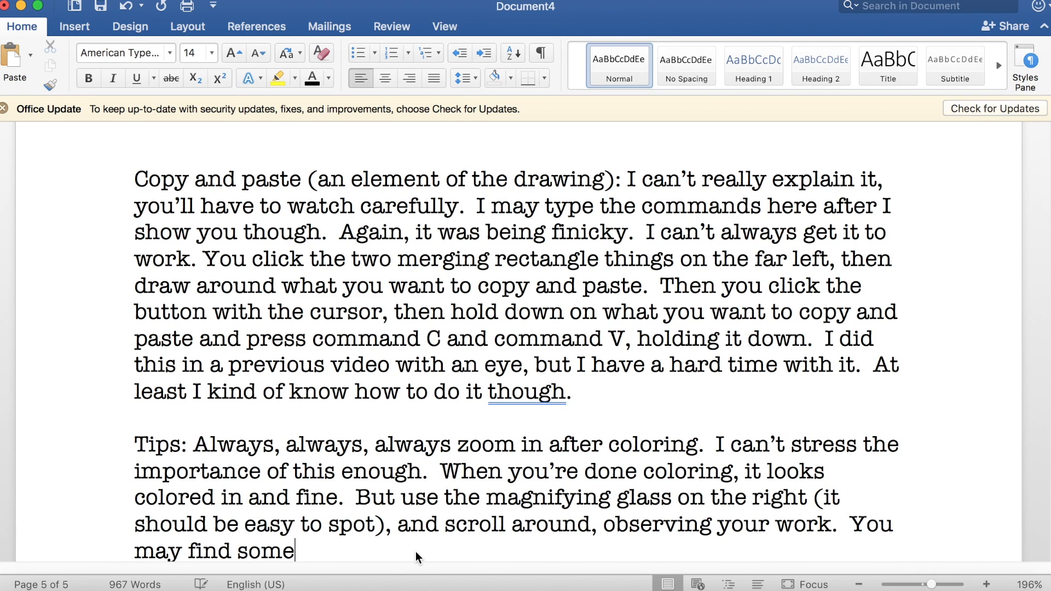
text( white spots, and fill them in.  )
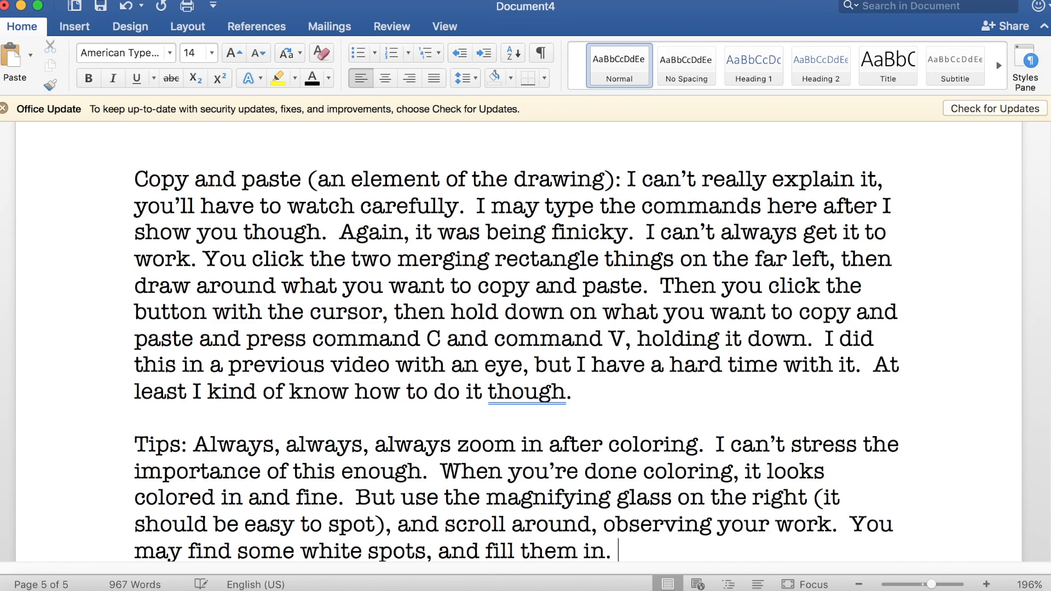
text(This is important if you want)
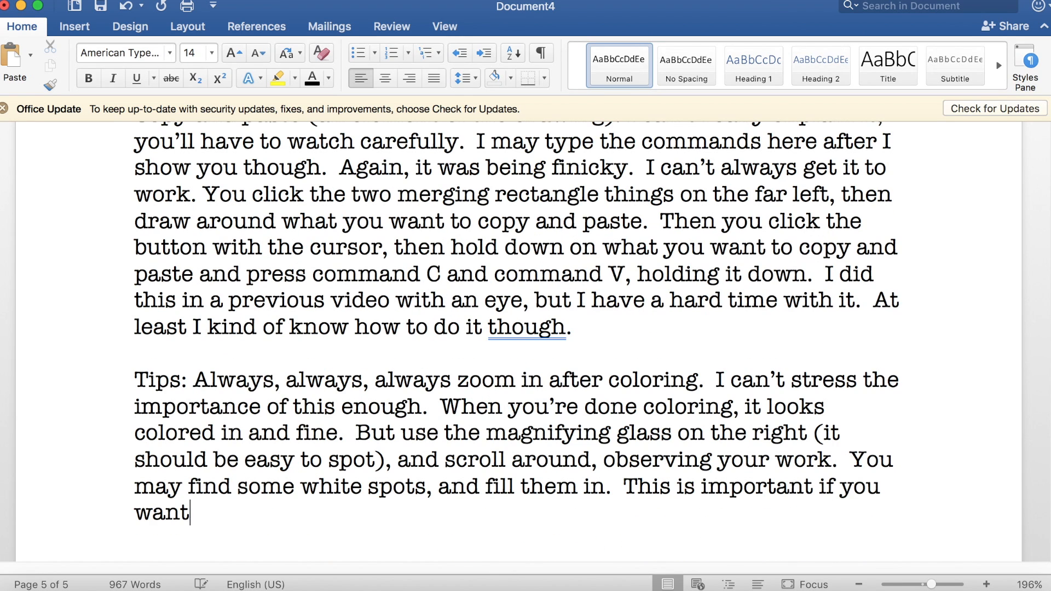
text( your art to appear polish)
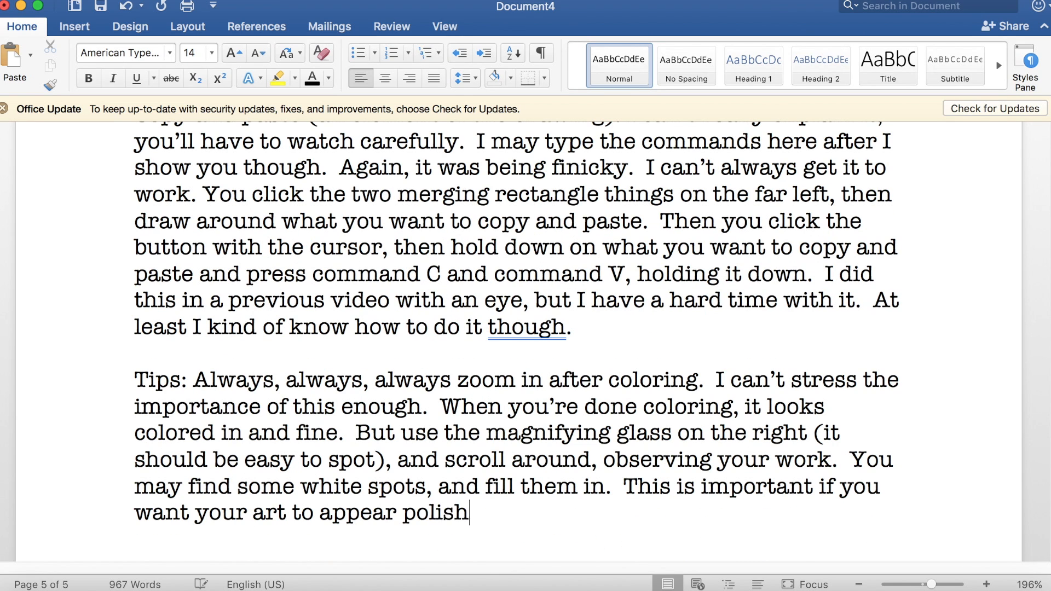
text(ed and professional,)
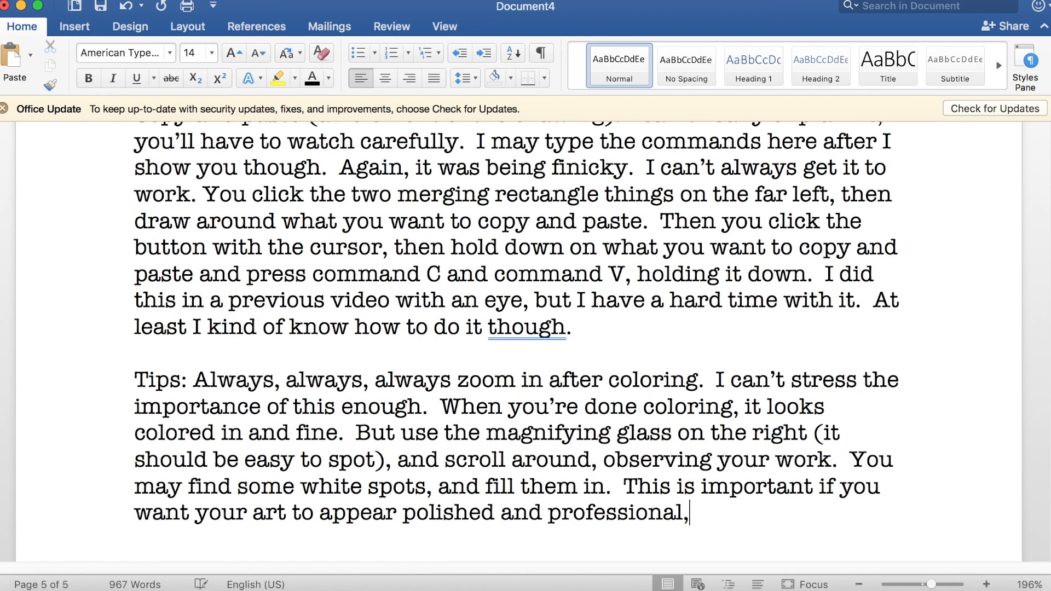
text( and not sloppy and rushed.)
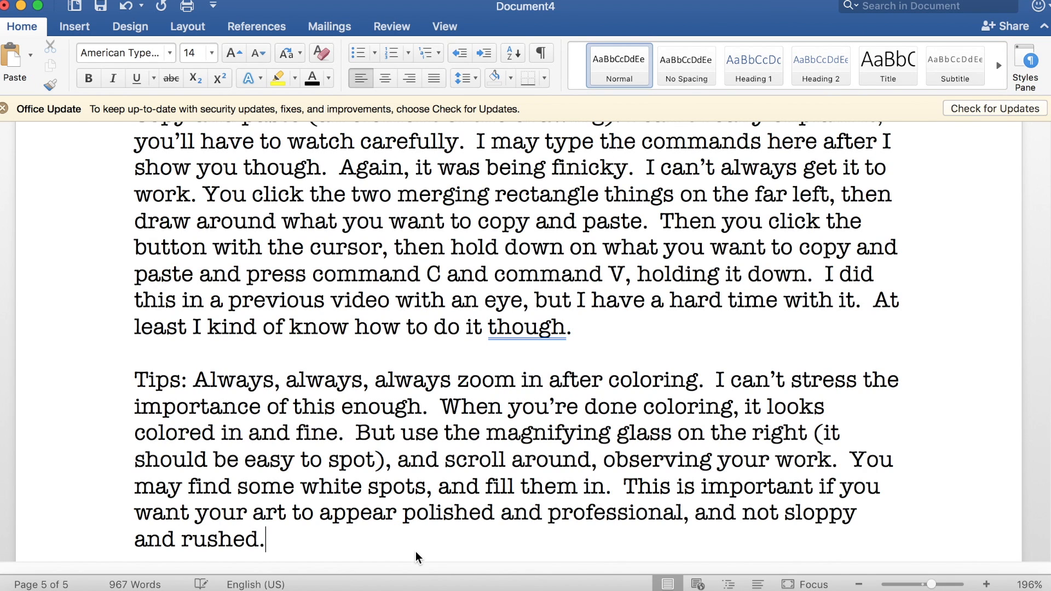
Step: Finish the Tips paragraph with "polished and professional, and not sloppy and rushed. Then zoom out."
scroll(415, 551, down, 3)
scroll(416, 554, down, 2)
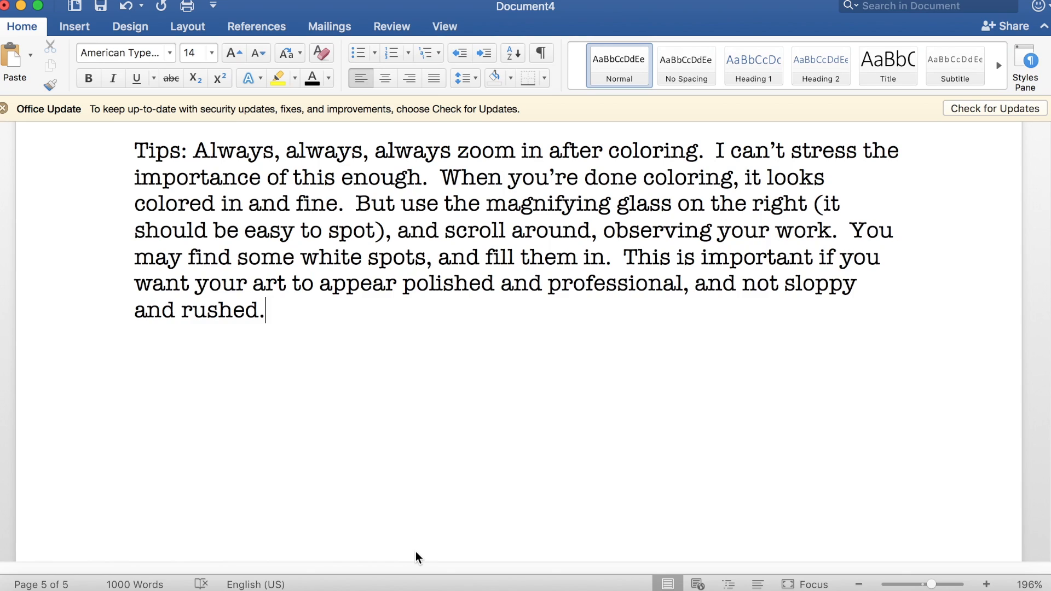
text(Then zoom out.)
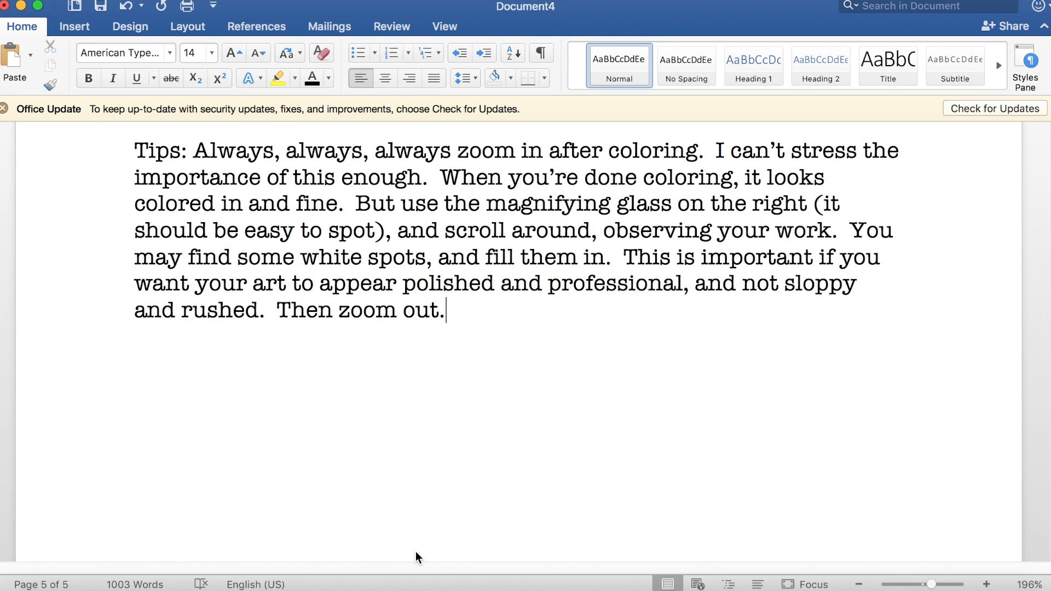
Step: Switch to FireAlpaca and examine the coloring of the girl's hair up close, along the lower hair and the top of the head
click(446, 583)
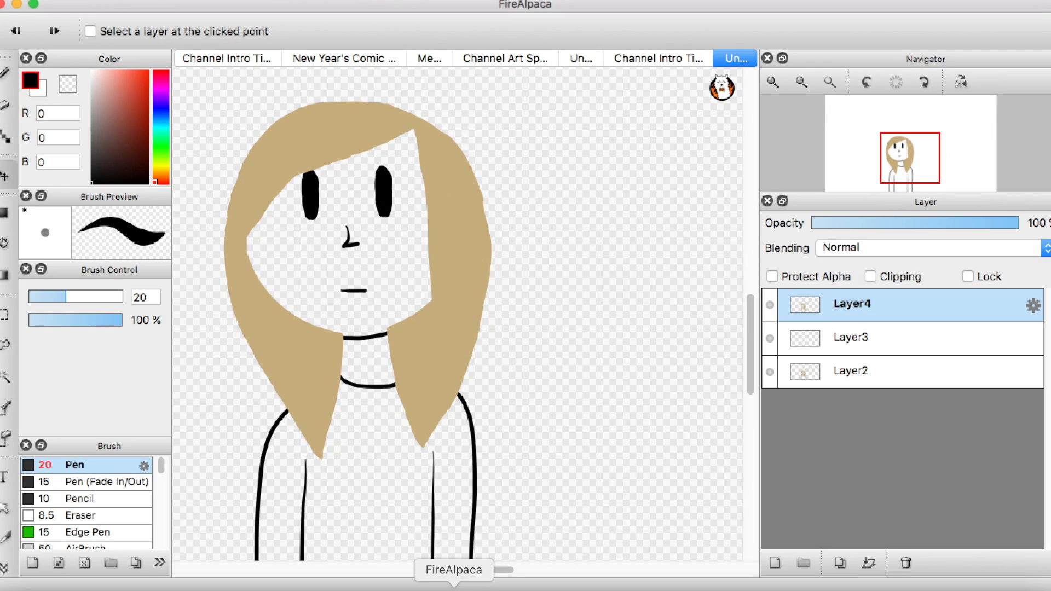
click(773, 83)
click(773, 82)
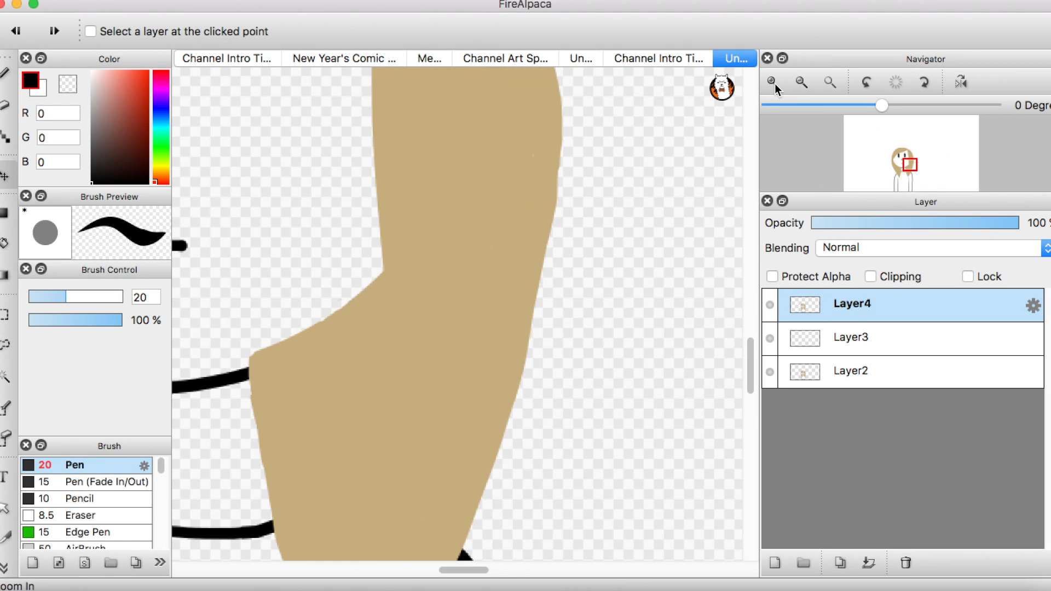
drag(466, 570, 421, 569)
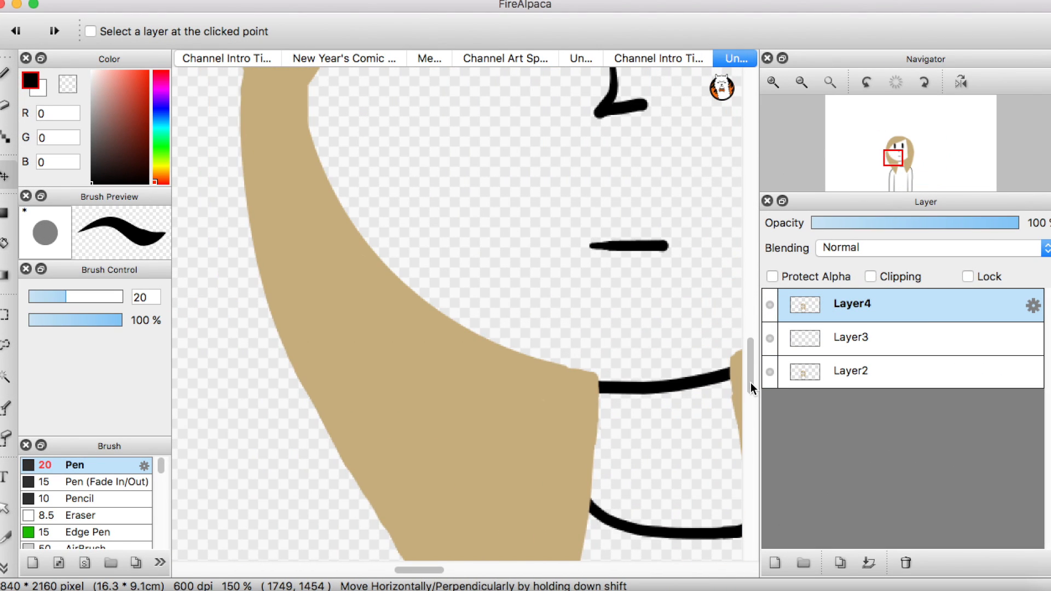
drag(751, 382, 765, 327)
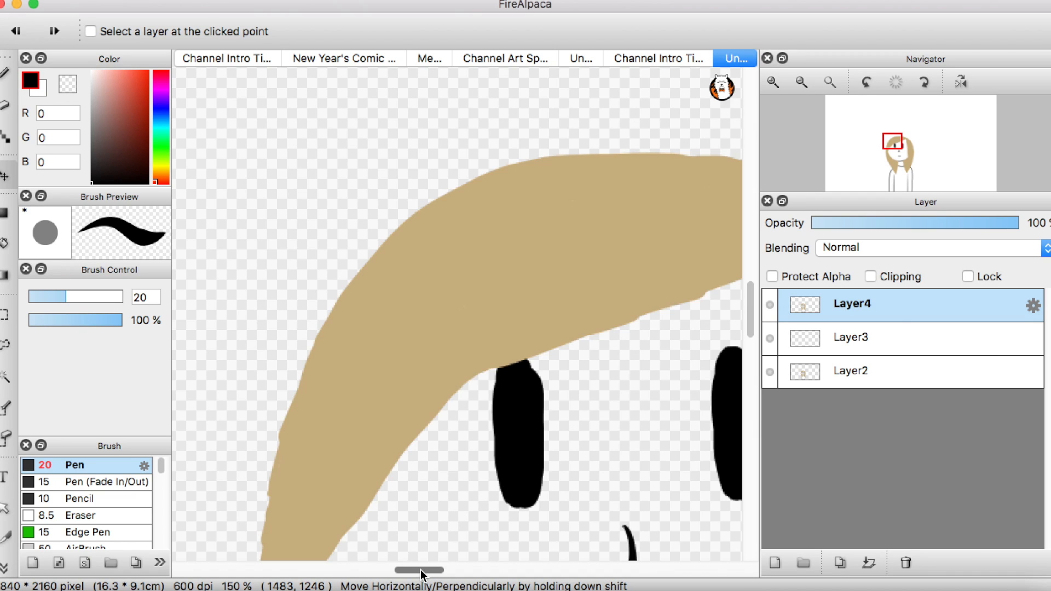
drag(410, 570, 470, 580)
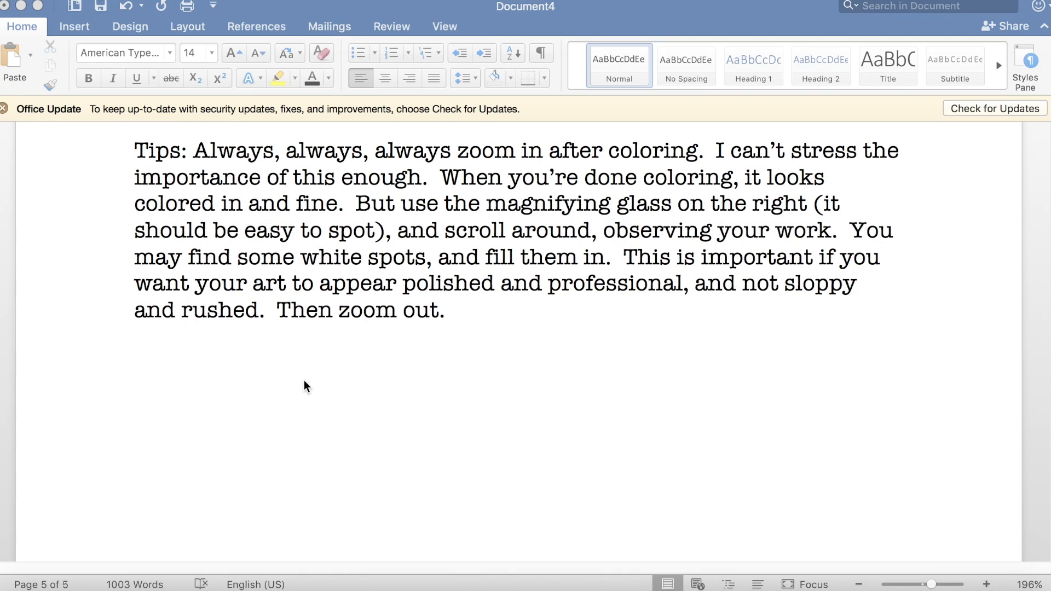
Step: In Word, start a new paragraph reading "Also, erase some bits to polish the look. I did this off camera after I finished the previous"
text(Also, erase)
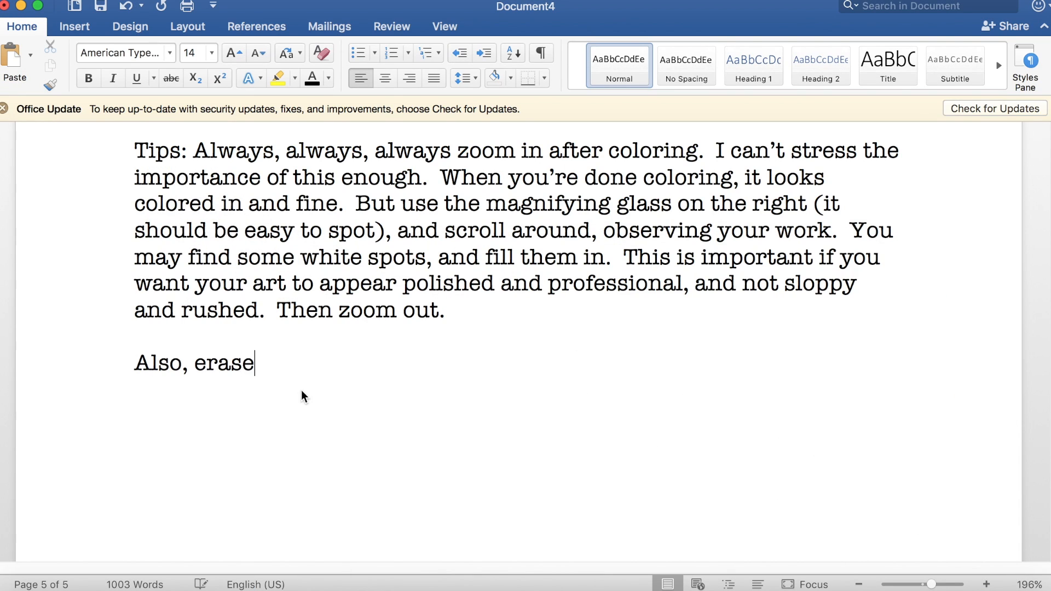
text( some bits to)
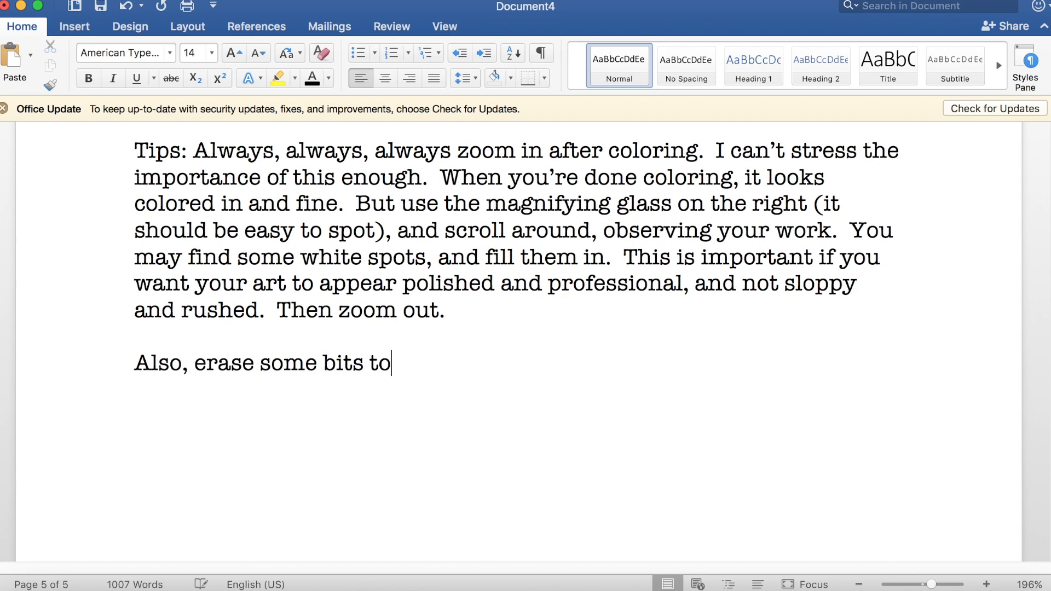
text( polish the look.  I did this off camera a)
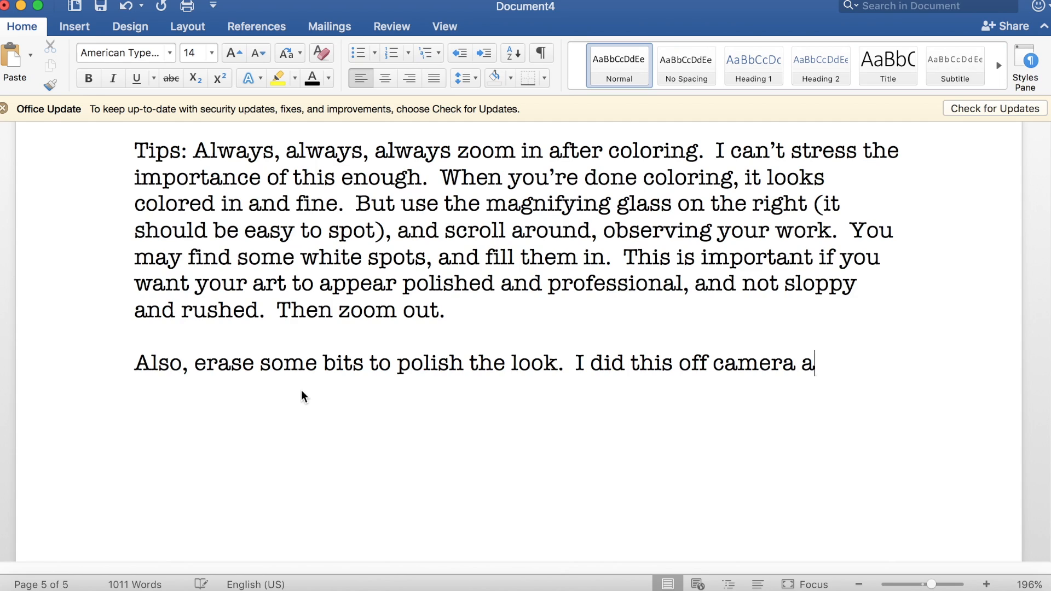
text(fter I finished the previ)
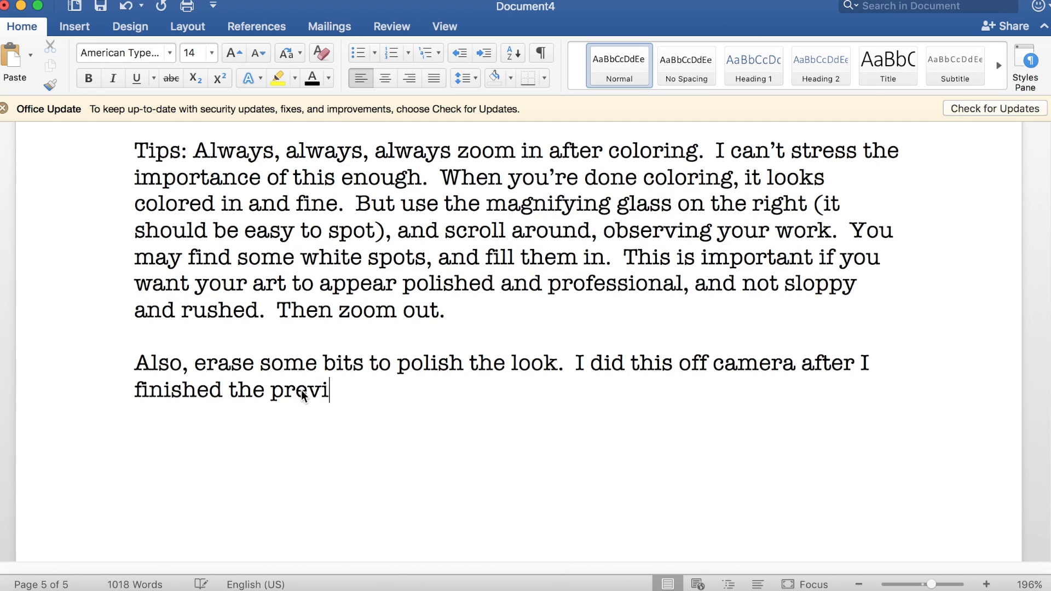
text(ous episode, but I zoomed i)
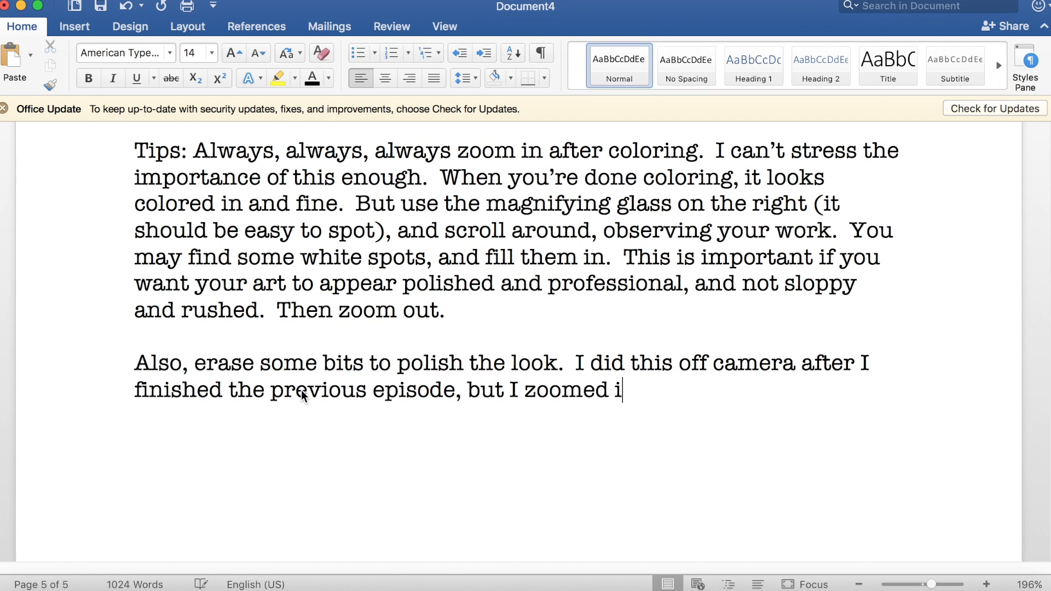
text(n, and erased the edges of the girl's hair)
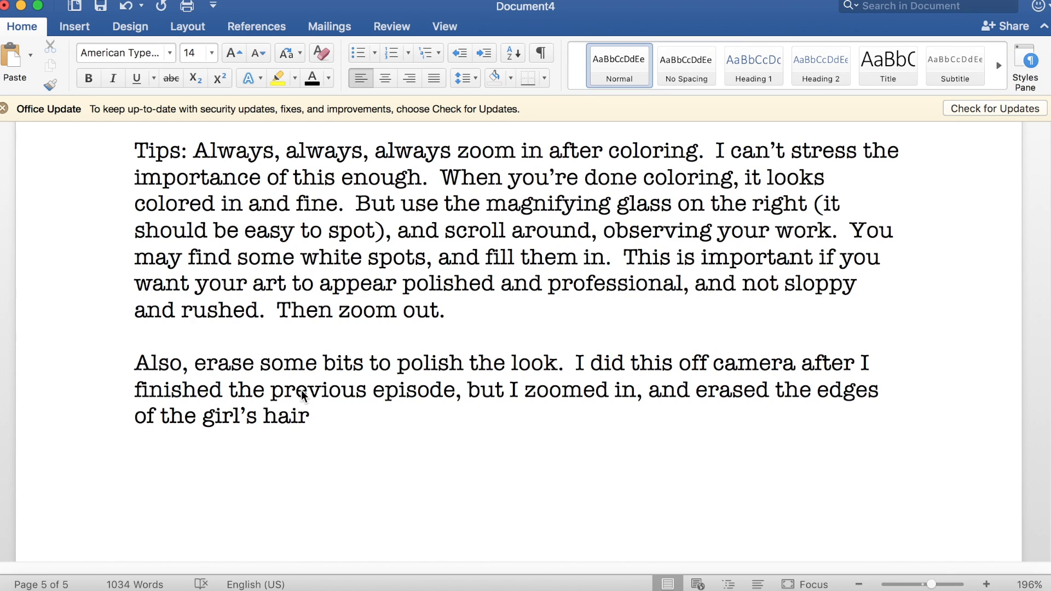
text(, making it look as immacu)
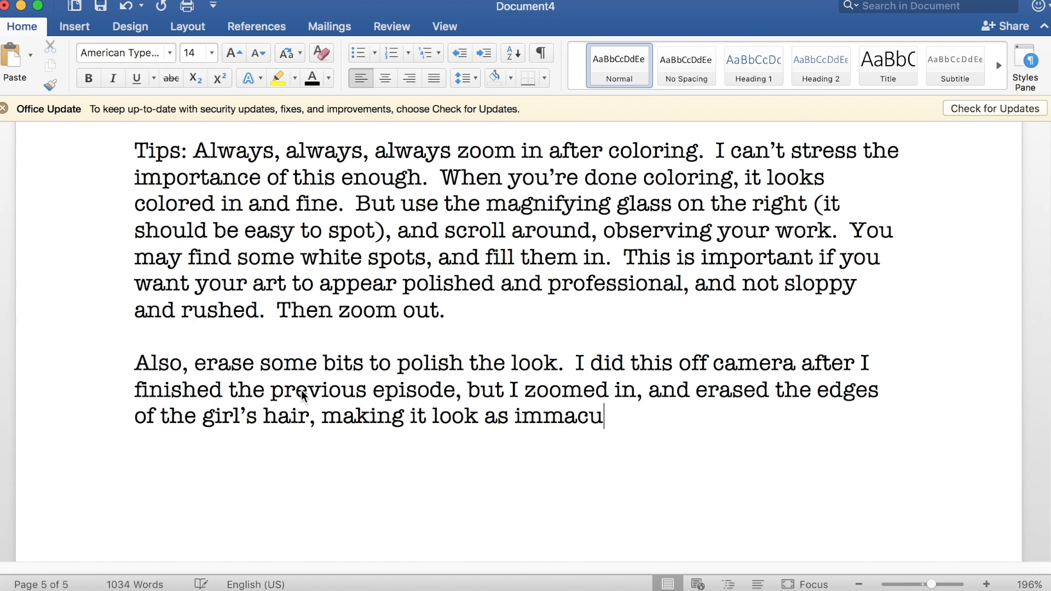
text(late as possible, or better )
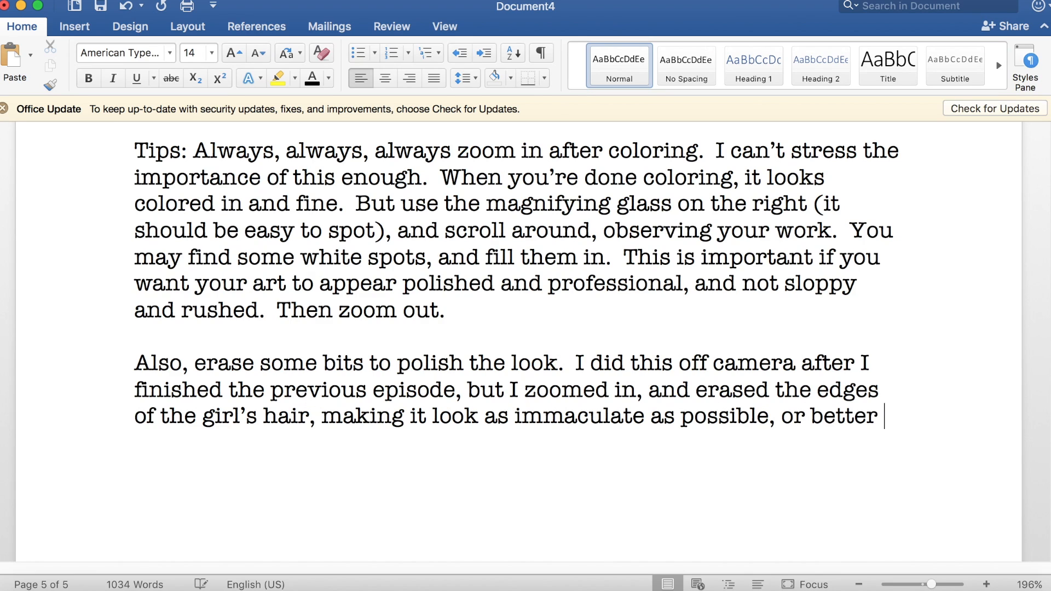
text(than before.  )
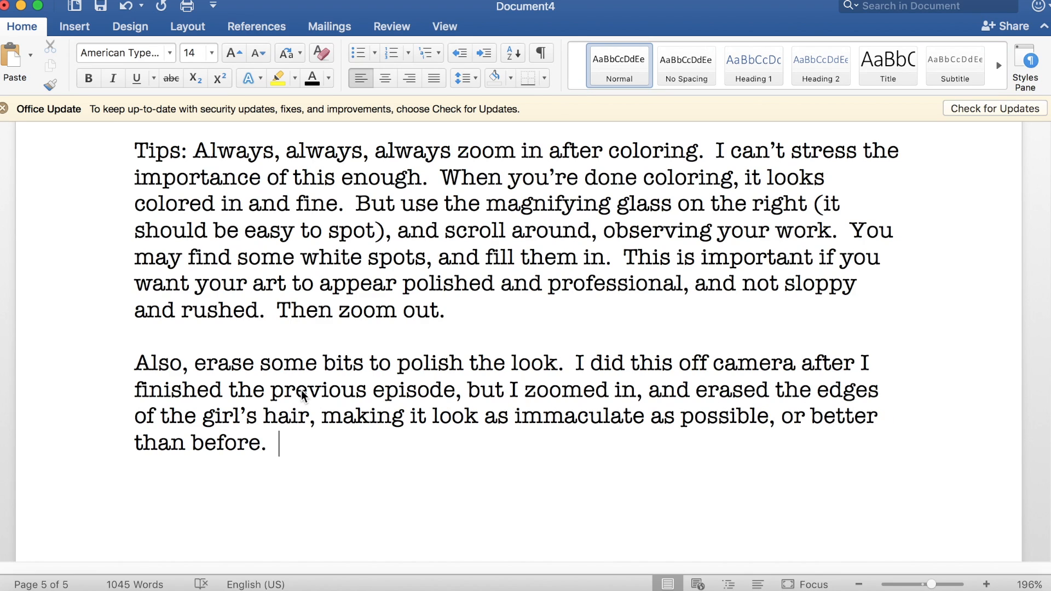
text(You don't have to get it perf)
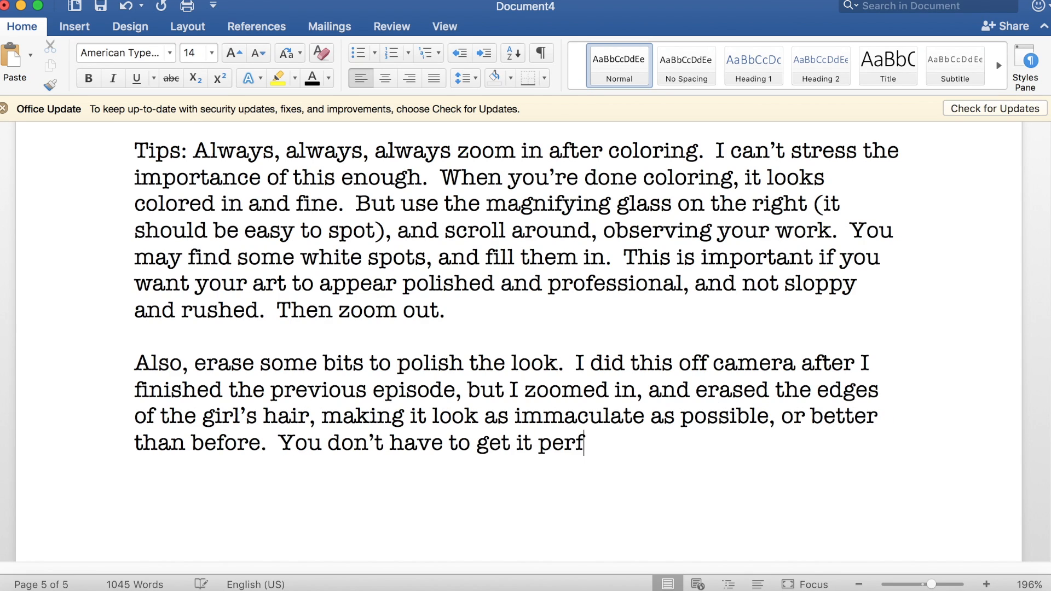
text(ect, as in real life, I doubt yoo)
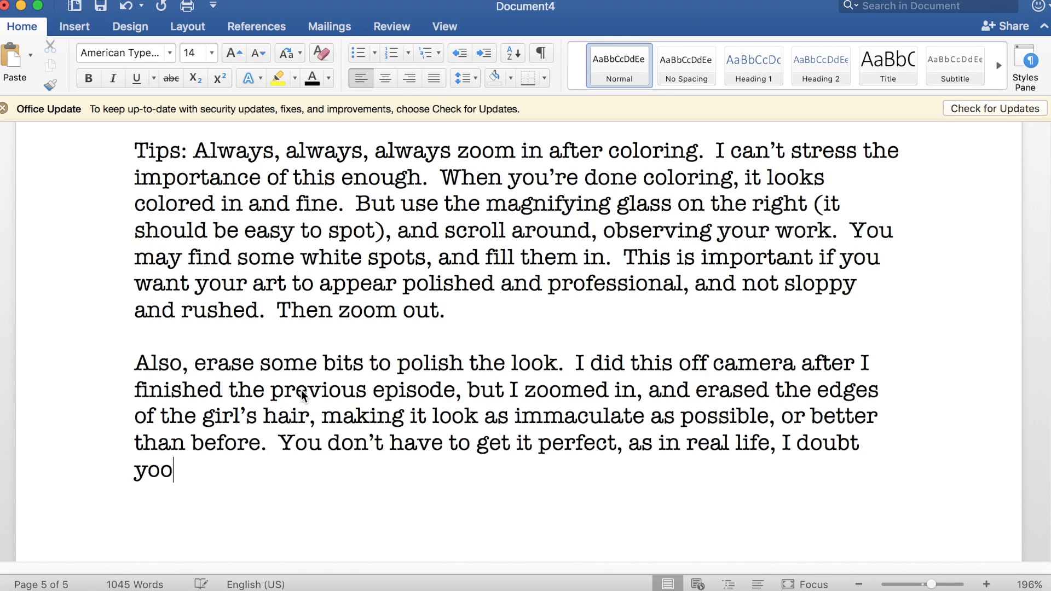
text(ur hair is perfectly in)
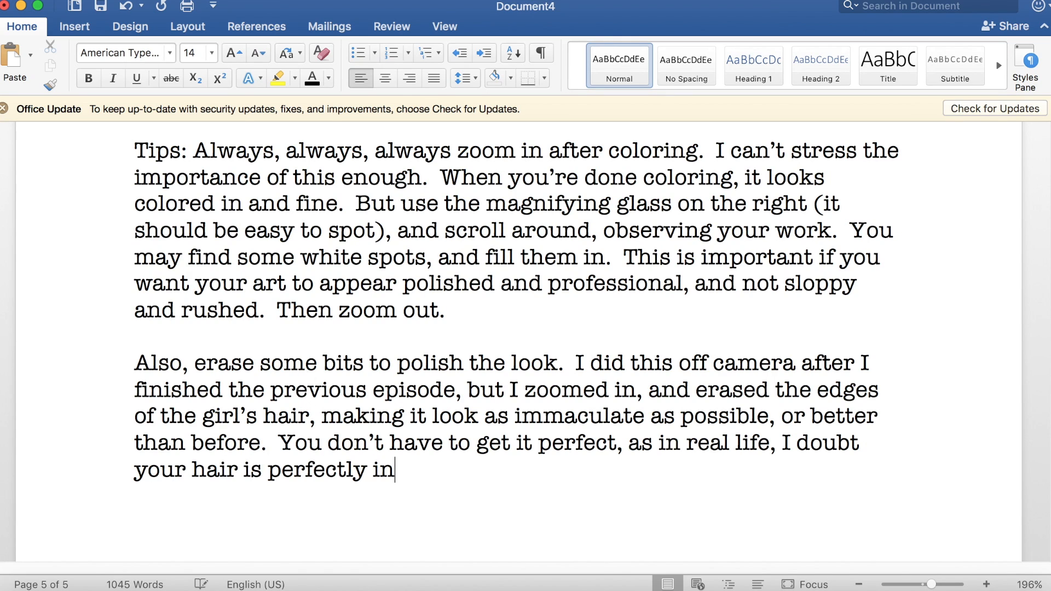
text( place (unless you're Beyonce).)
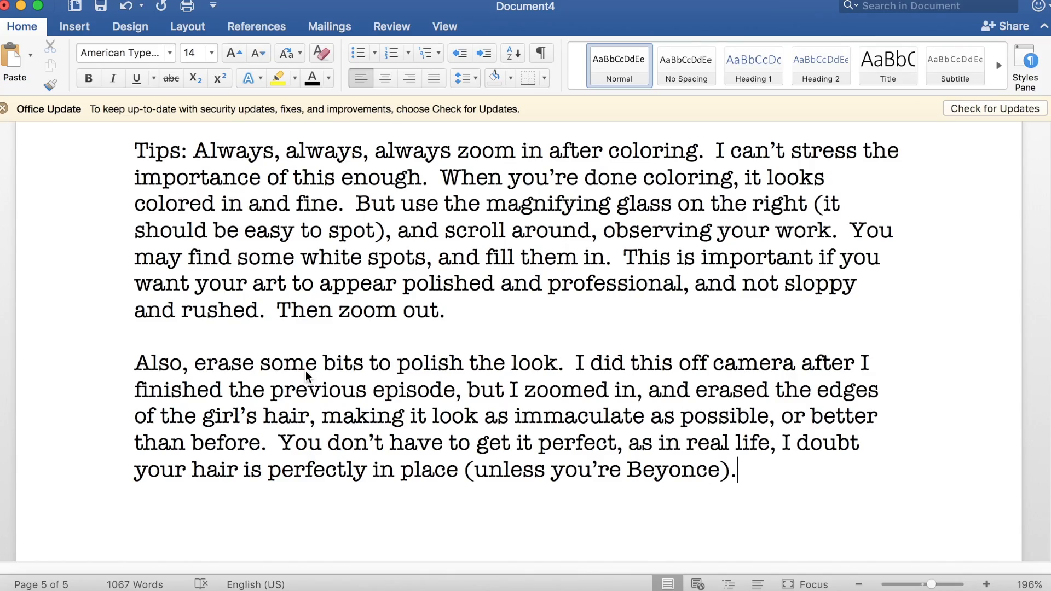
scroll(306, 375, up, 15)
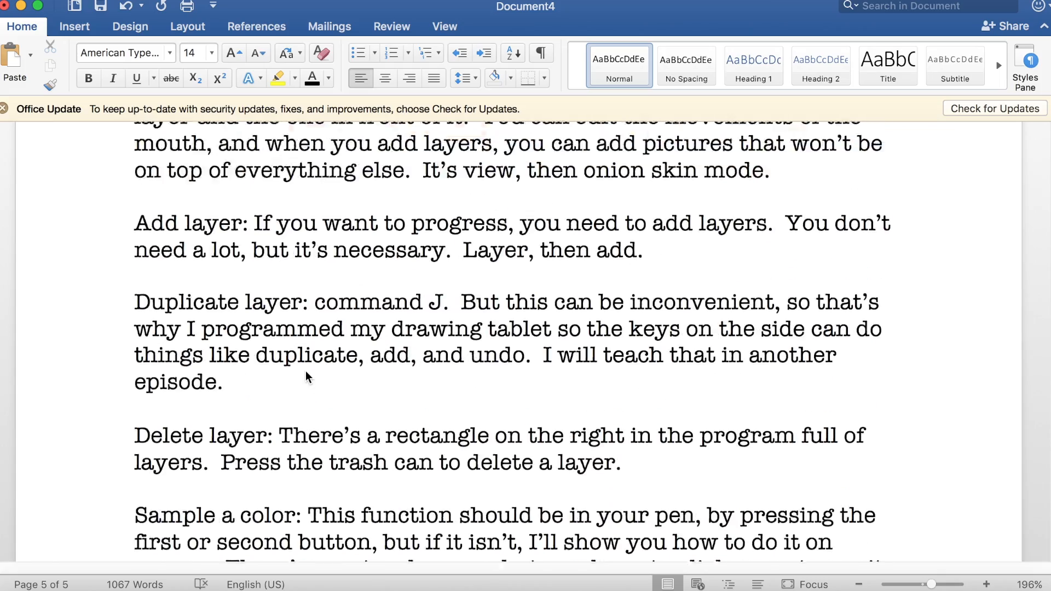
scroll(305, 370, down, 15)
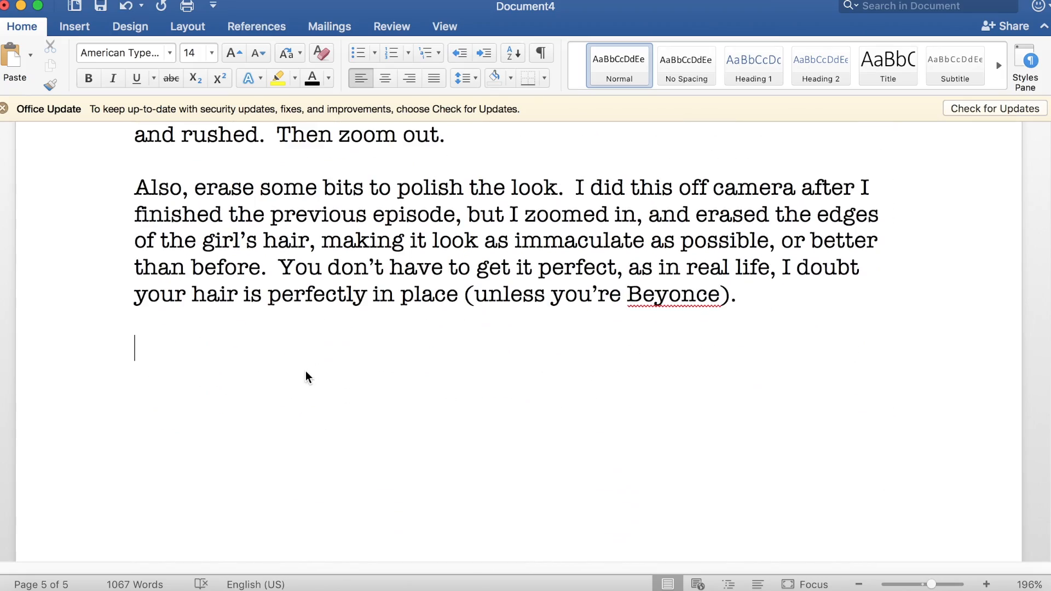
scroll(306, 371, up, 10)
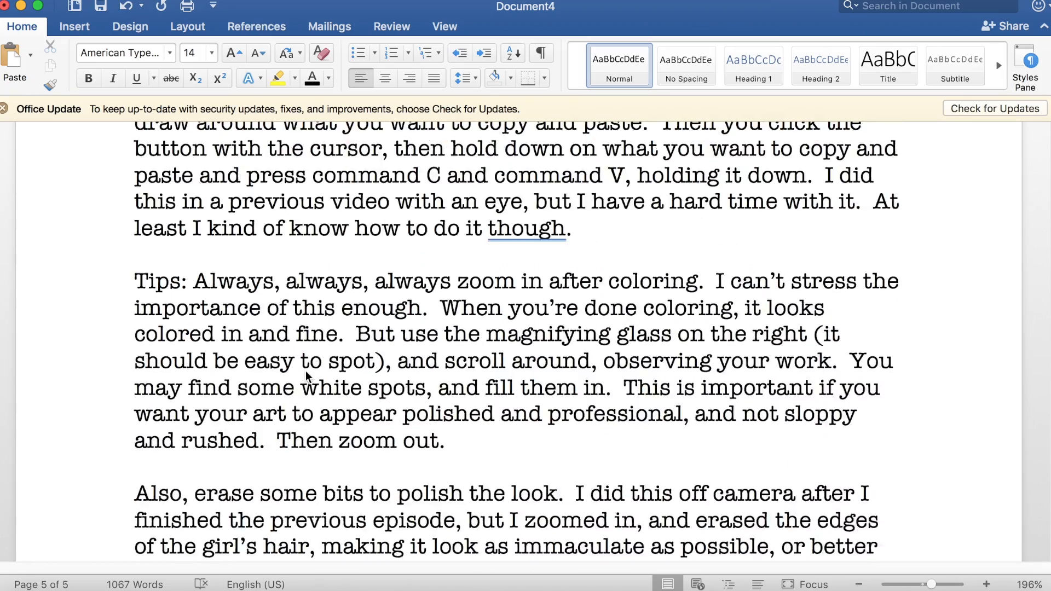
Step: Below the copy and paste explanation, start a new paragraph reading "If you actually managed to successfully copy and paste, then"
click(581, 343)
key(Return)
key(Return)
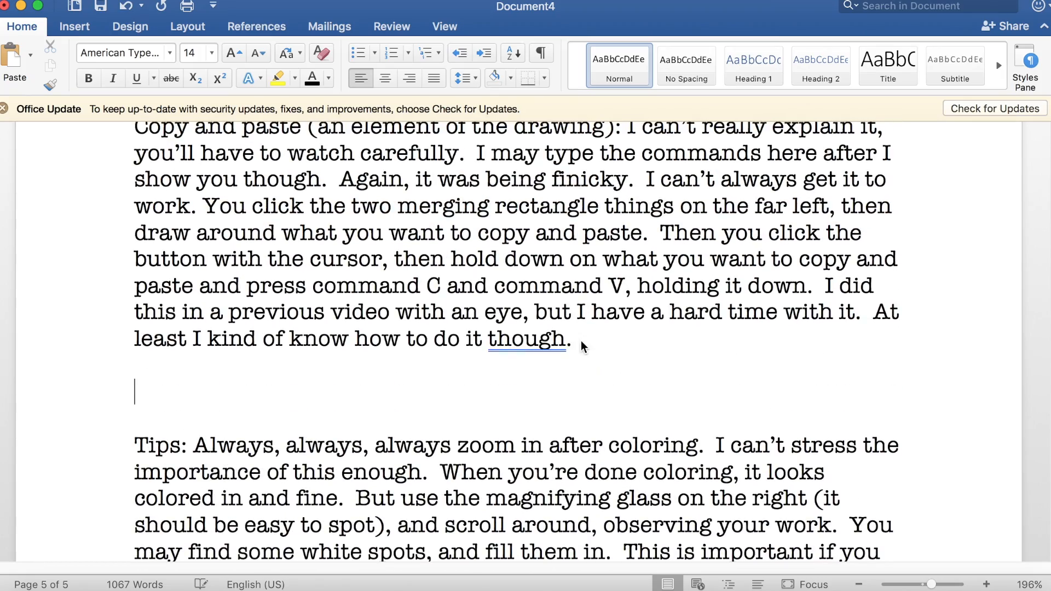
text(If you actually m)
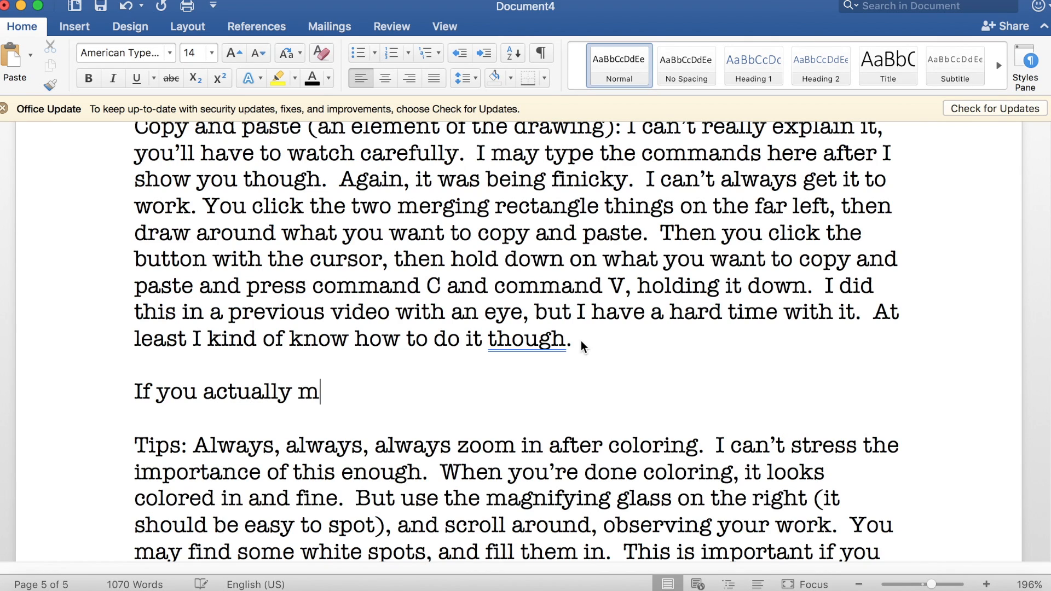
text(anaged to successfu)
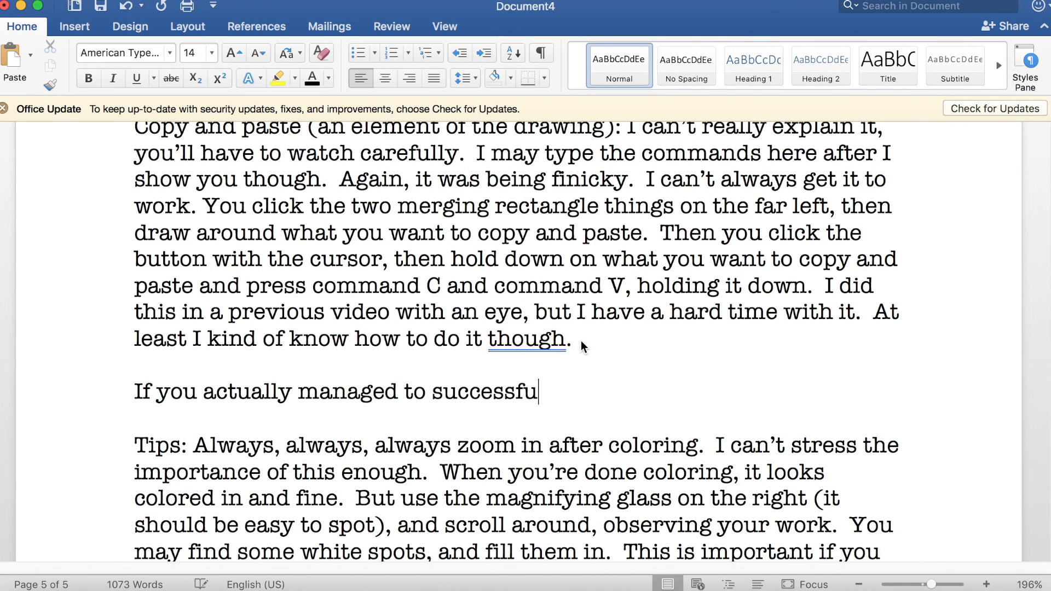
text(lly copy and paste, then )
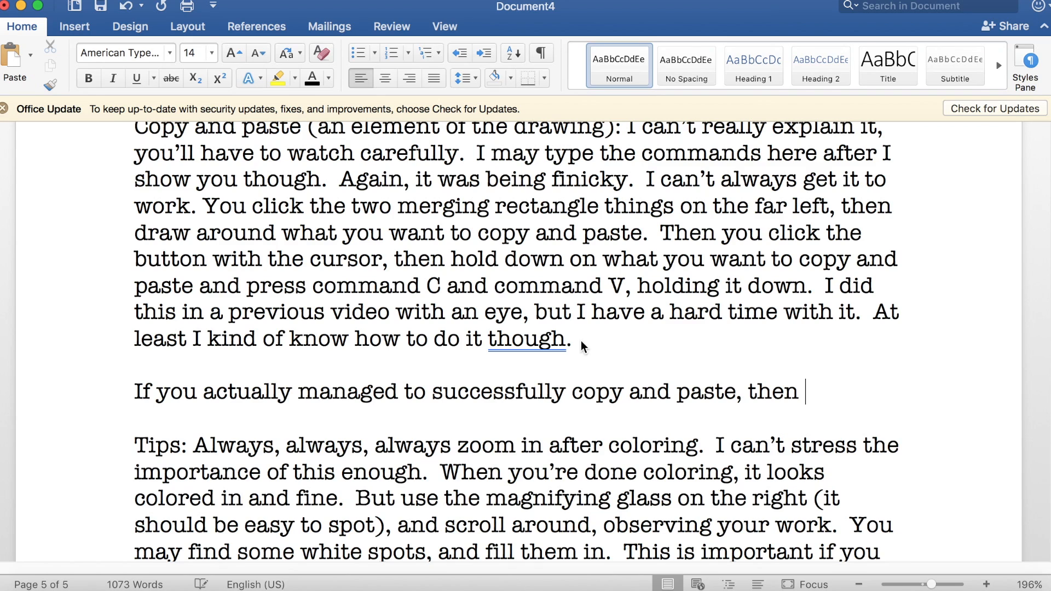
text(you use command T to enlarge or sh)
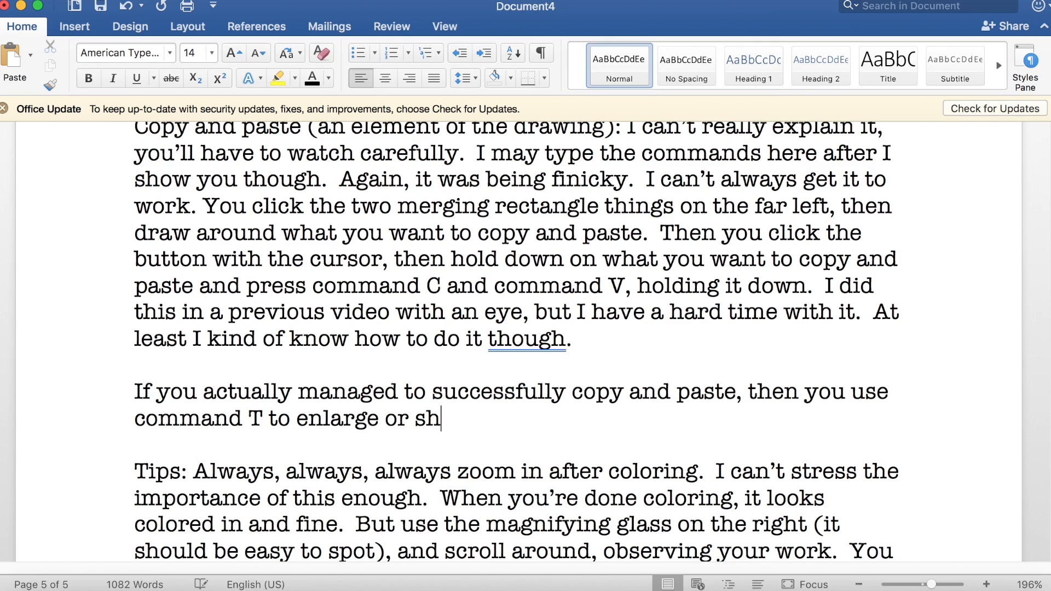
text(rink the)
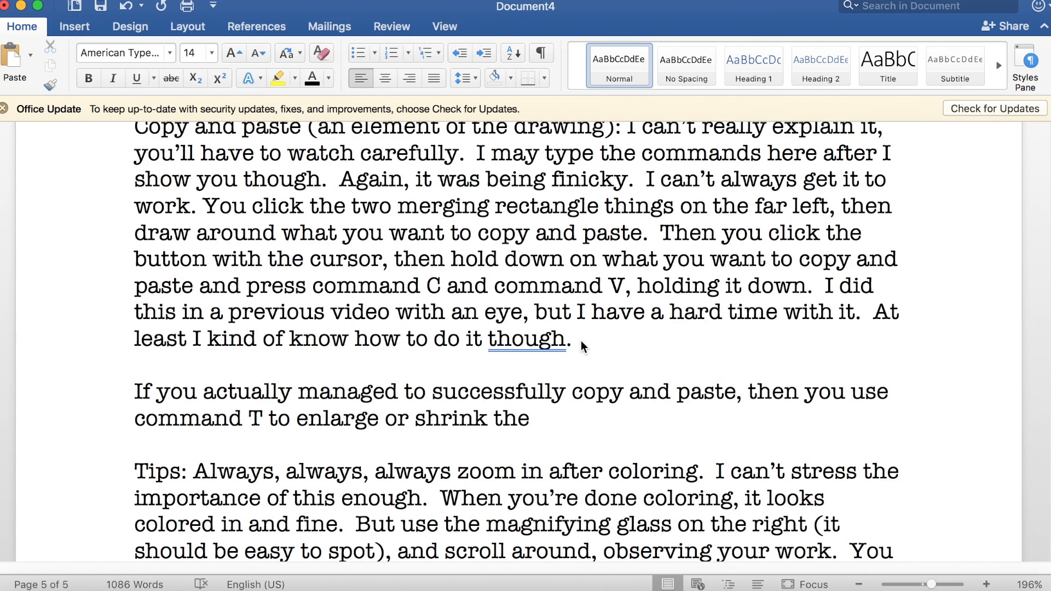
text( pelement.  )
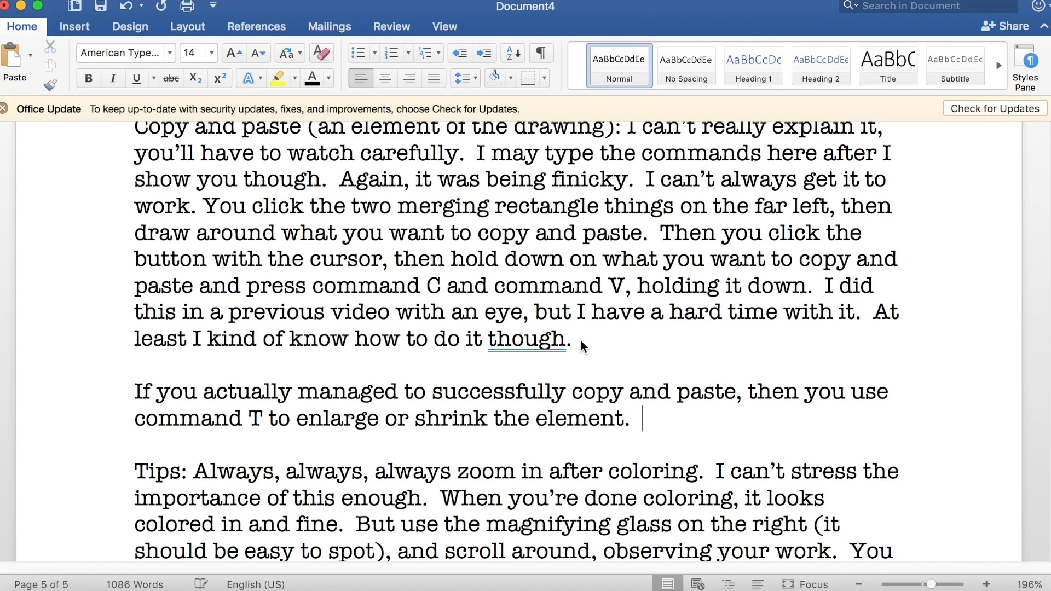
text(When you're done, command D to escape the purple screen.)
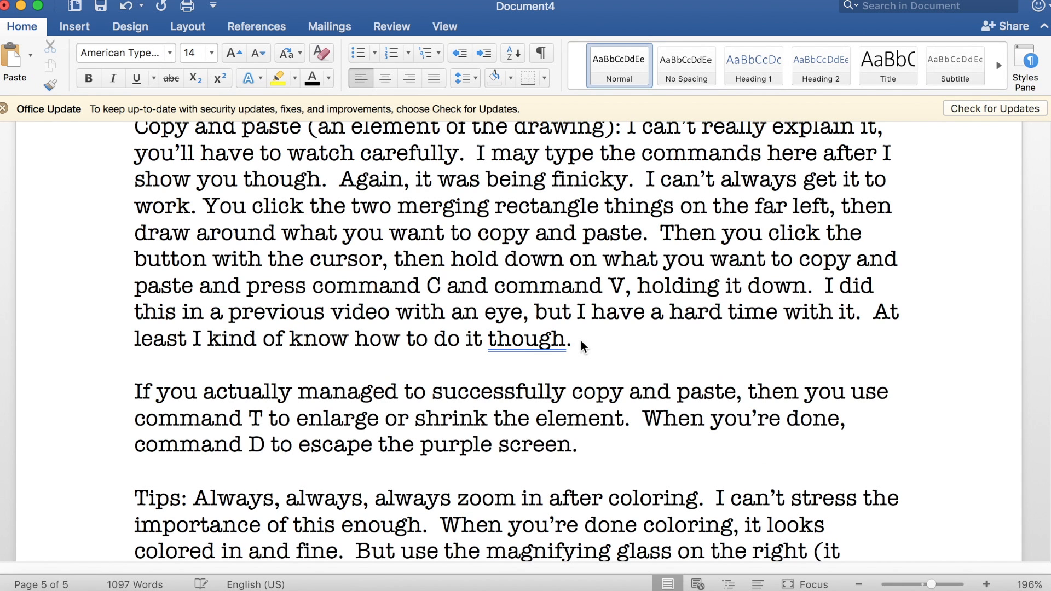
Step: At the document's end, write "That's all for today's episode! Next episode, we'll move on to actually animating (like how to make your character talk),"
scroll(581, 344, down, 10)
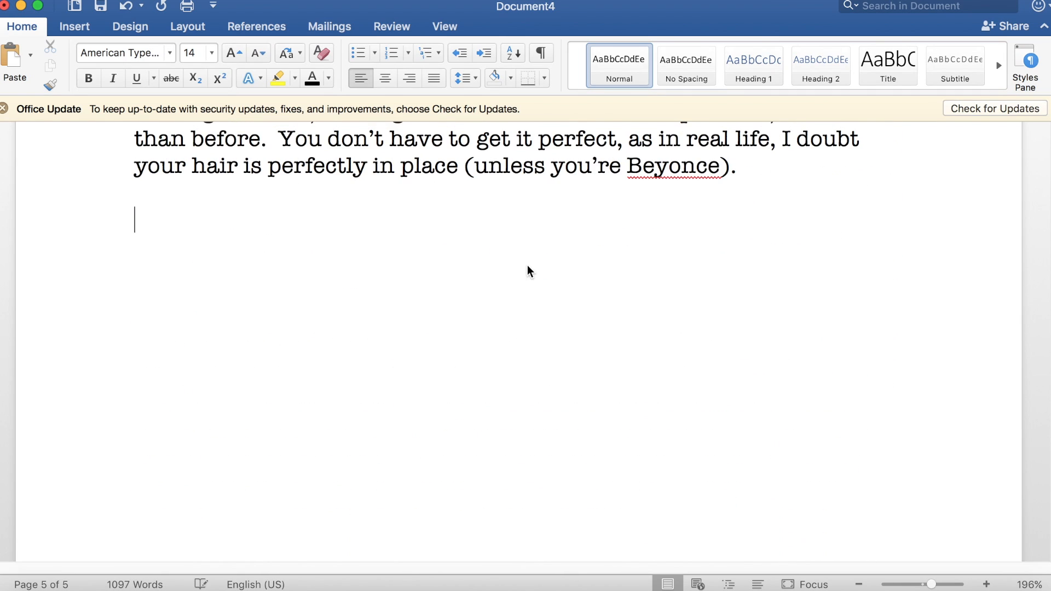
text(That's all for today's episo)
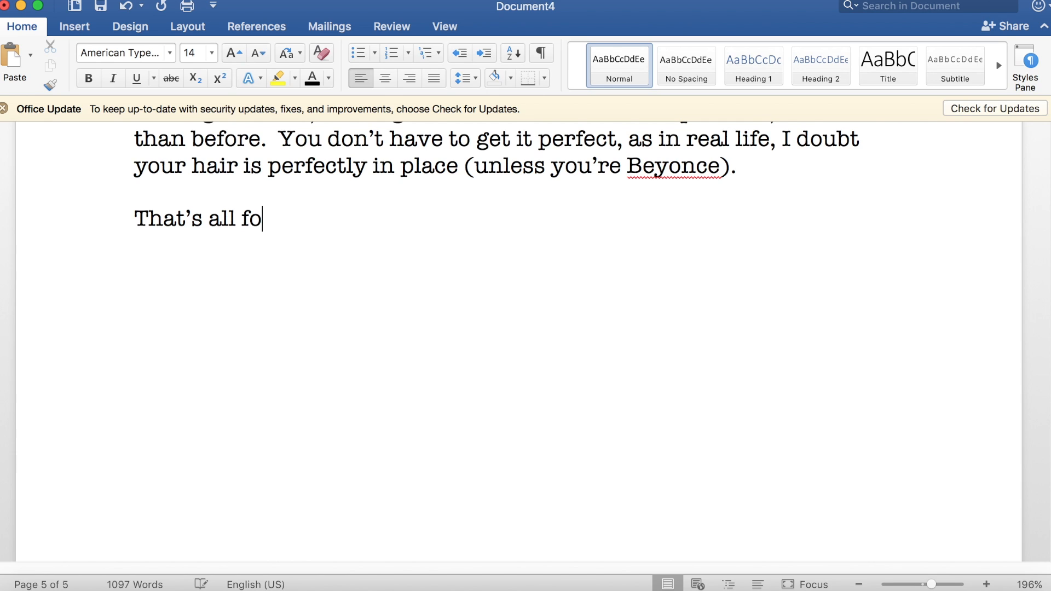
text(de!  Ne)
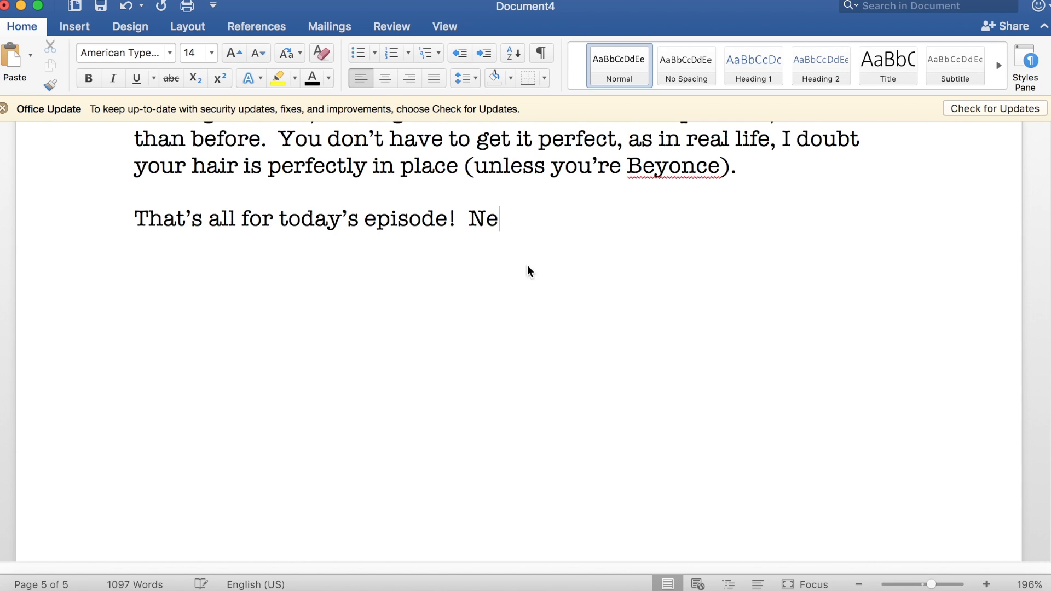
text(xt episode, we'll move on to actual)
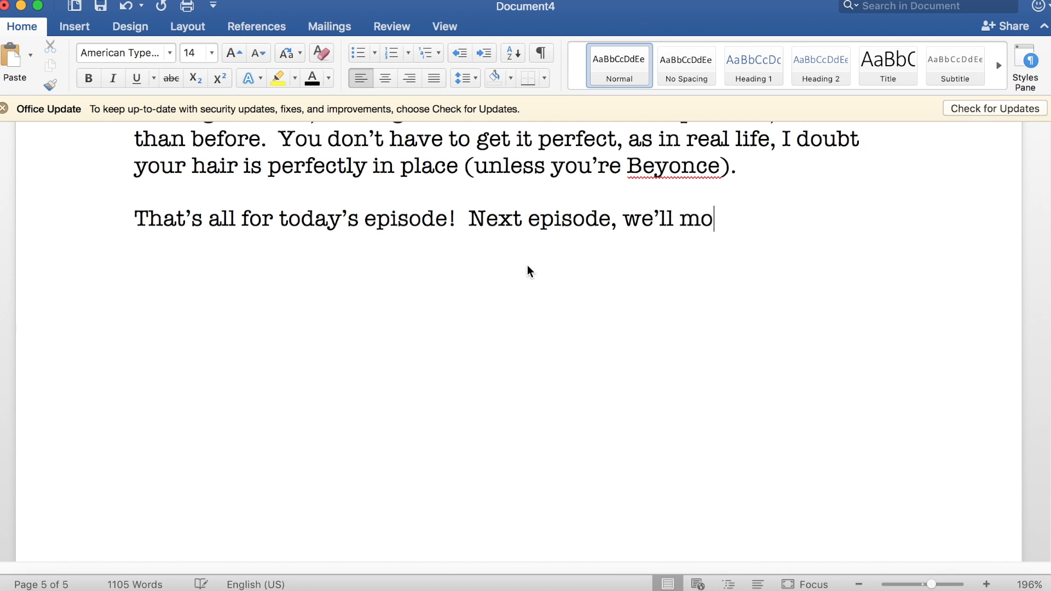
text(ly animating ()
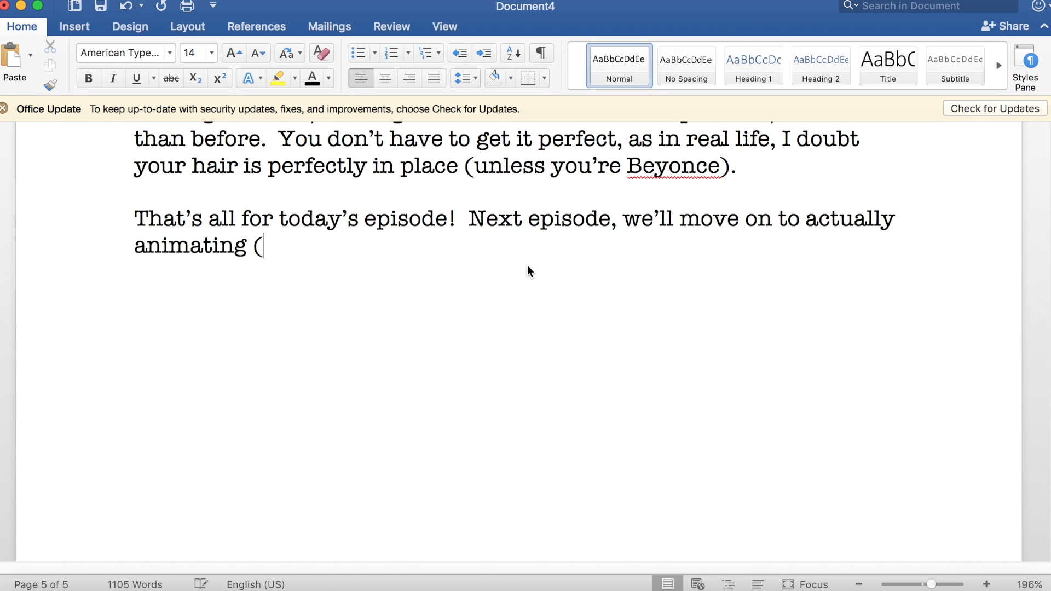
text(like how to make your character talk), )
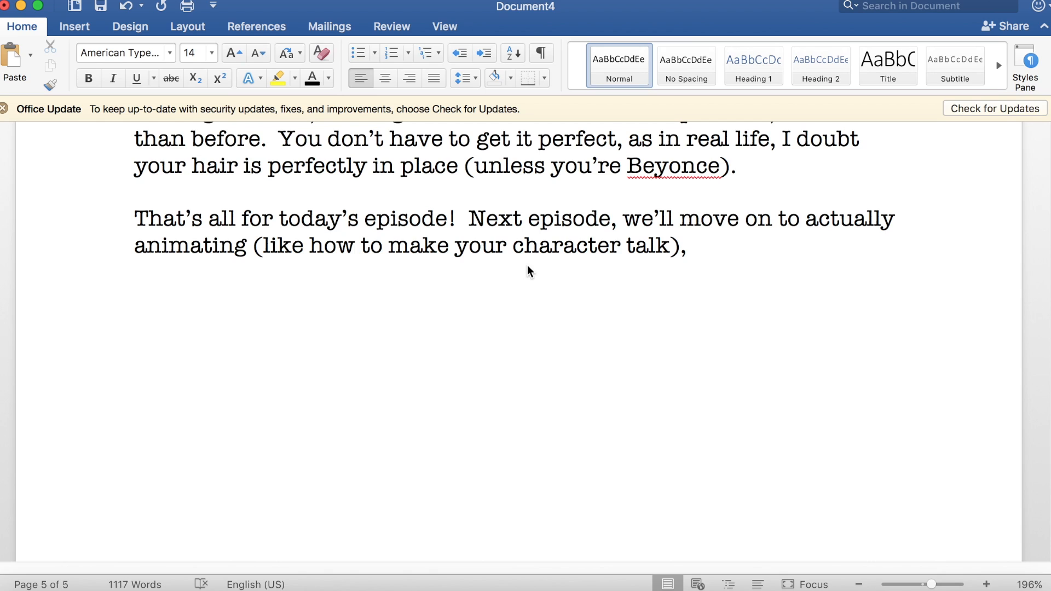
text(now that we've got the basics d)
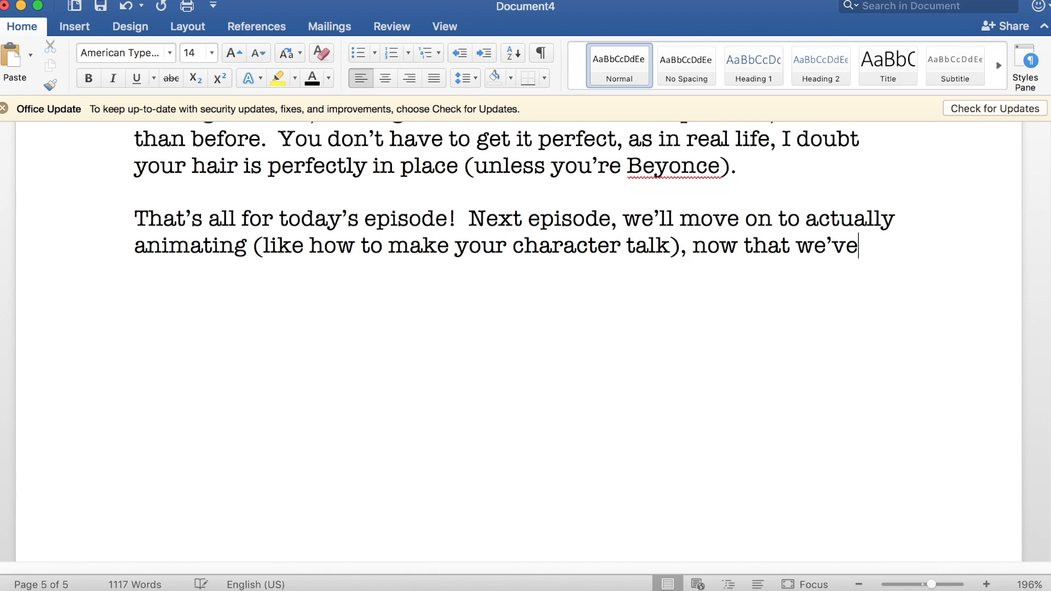
text(own.)
Step: Finish the closing sentence with "now that we've got the basics down." and start a new paragraph
key(Return)
key(Return)
Step: Write "I don't speed these videos up, and go very slow because I know the struggle of pausing because a video goes to fast."
text(I don't speed these video)
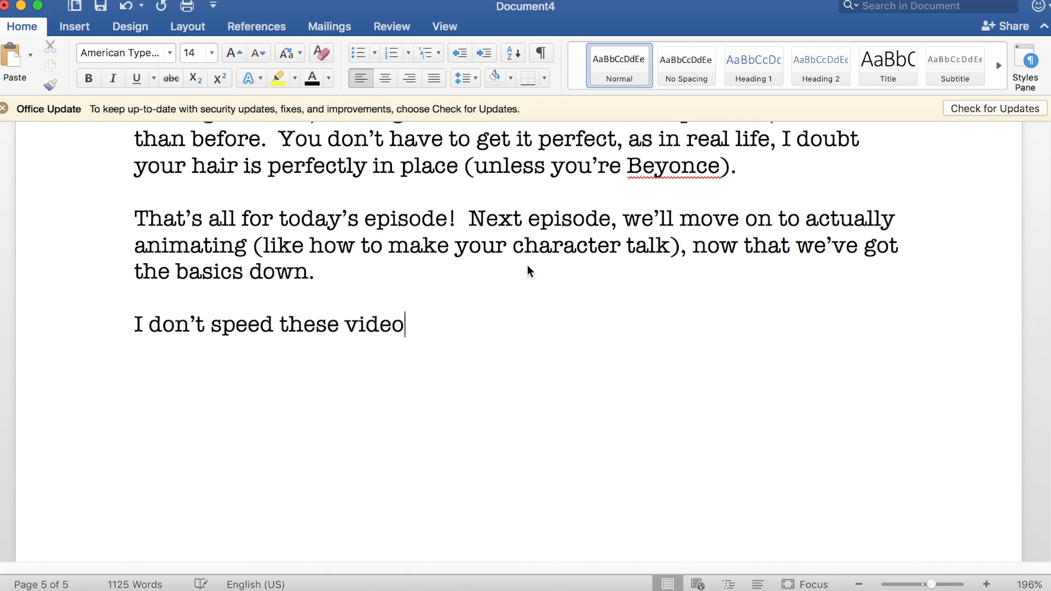
text(s up, and go very slow because)
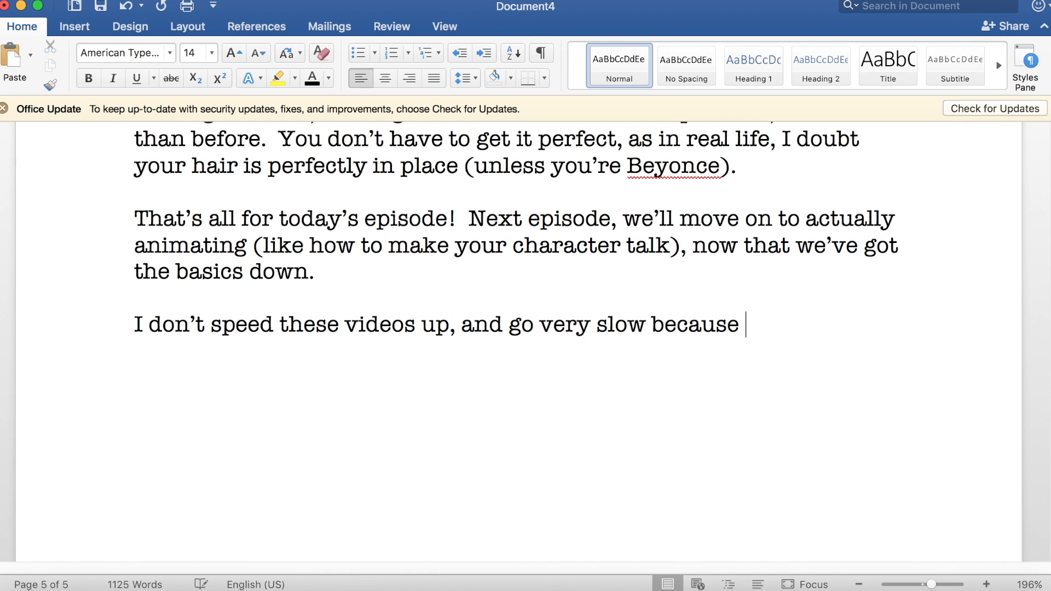
text( I know the struggle of pausing )
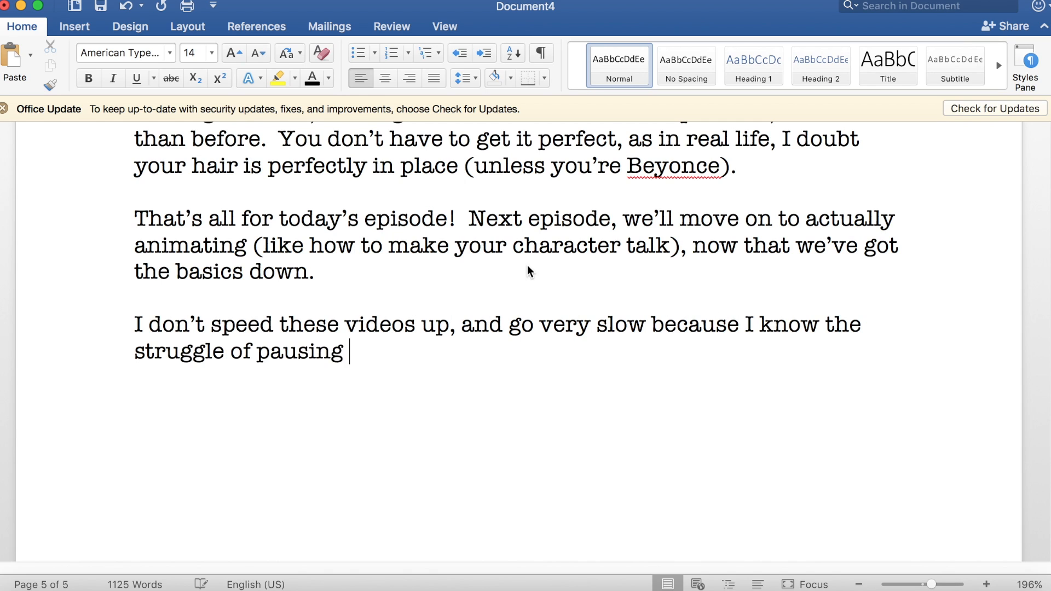
text(because a video goes to fast)
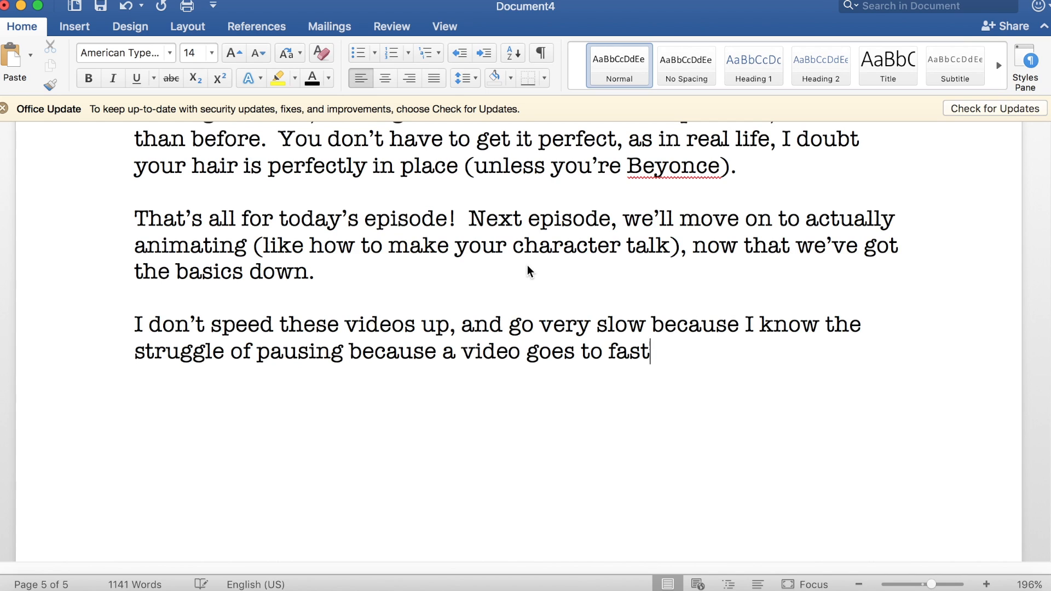
text(.  See you next time!  Like and s)
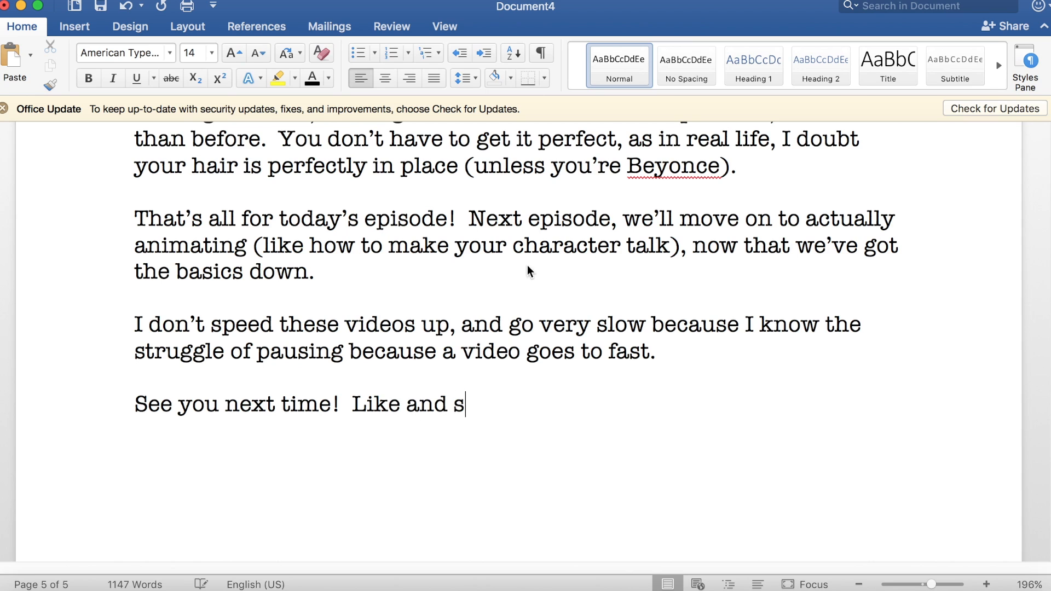
text(ubscribe for more episodes)
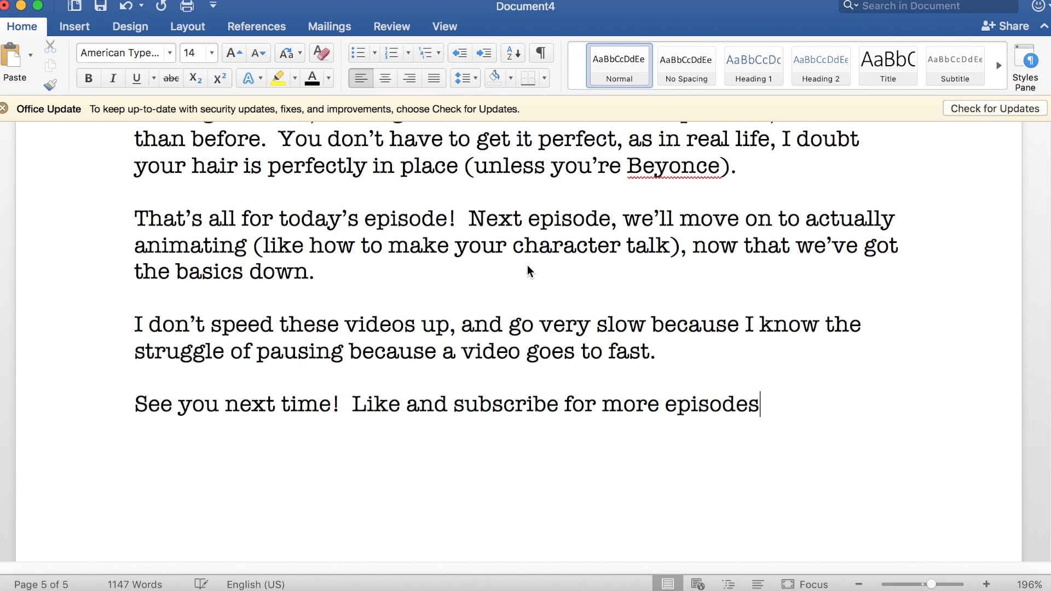